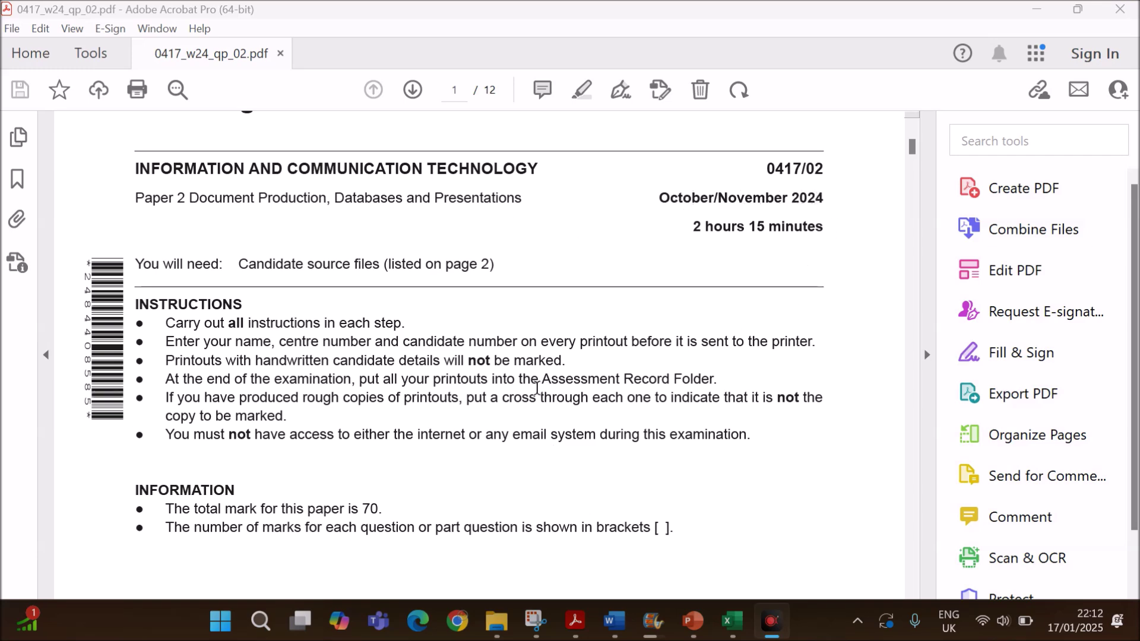
Read the question paper down to page 10's Task 4 – Presentation, then bring up blank Presentation1
scroll(536, 386, down, 10)
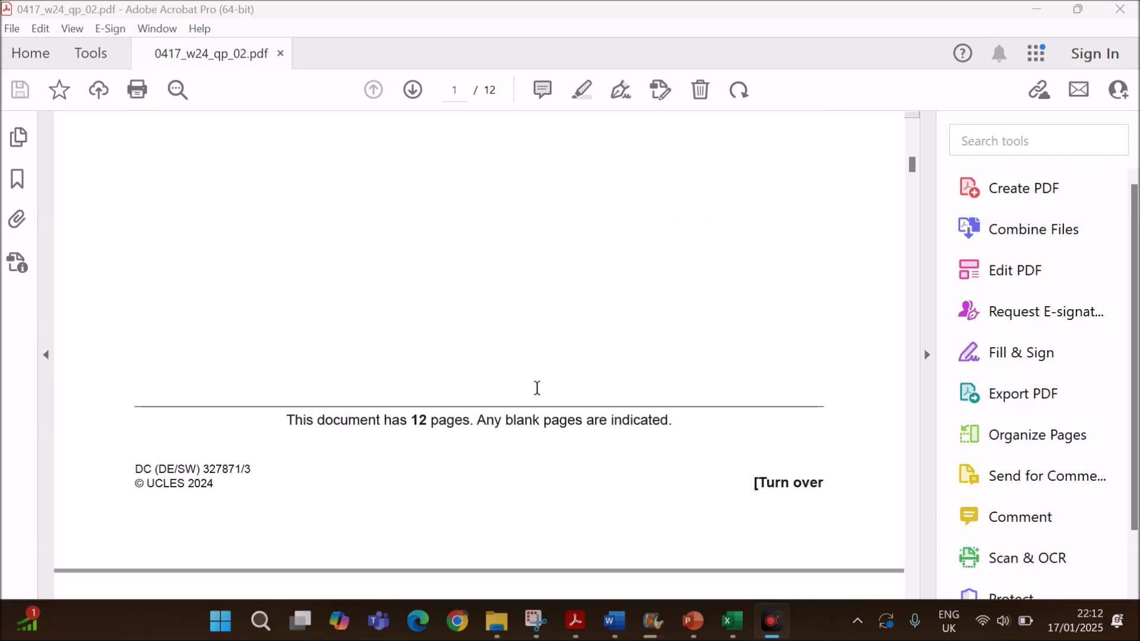
scroll(536, 387, down, 12)
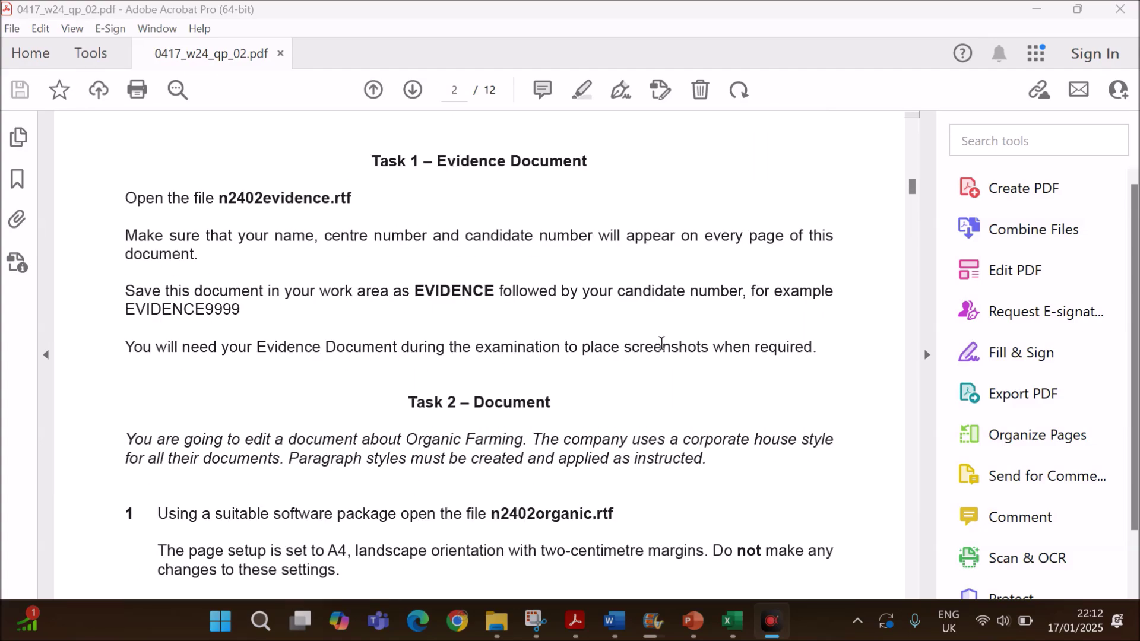
drag(913, 187, 793, 466)
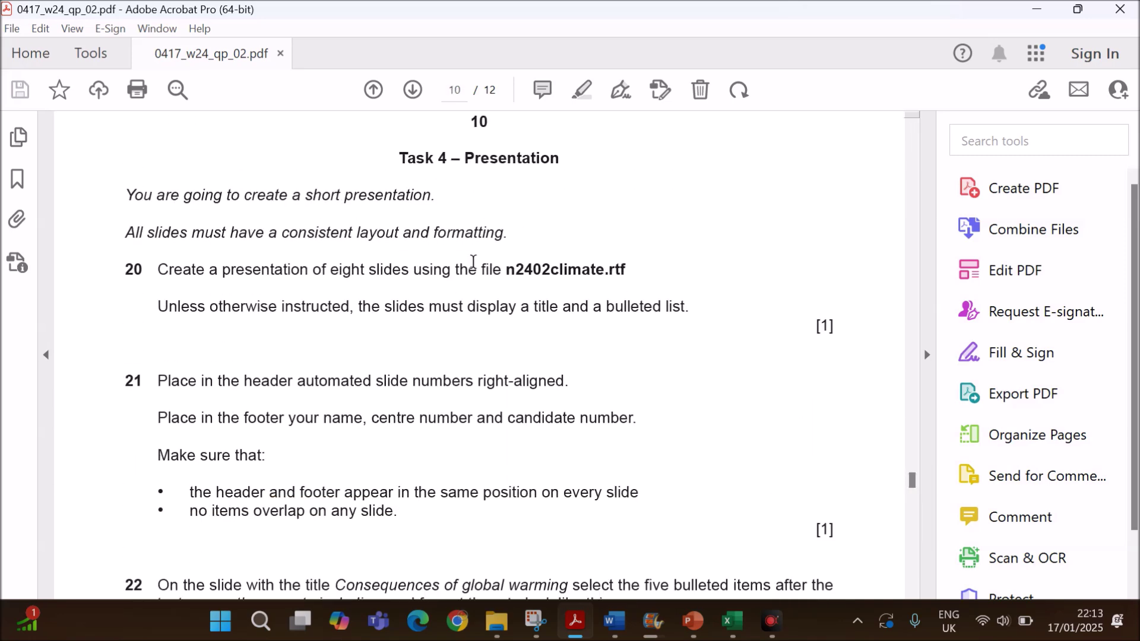
scroll(345, 372, down, 1)
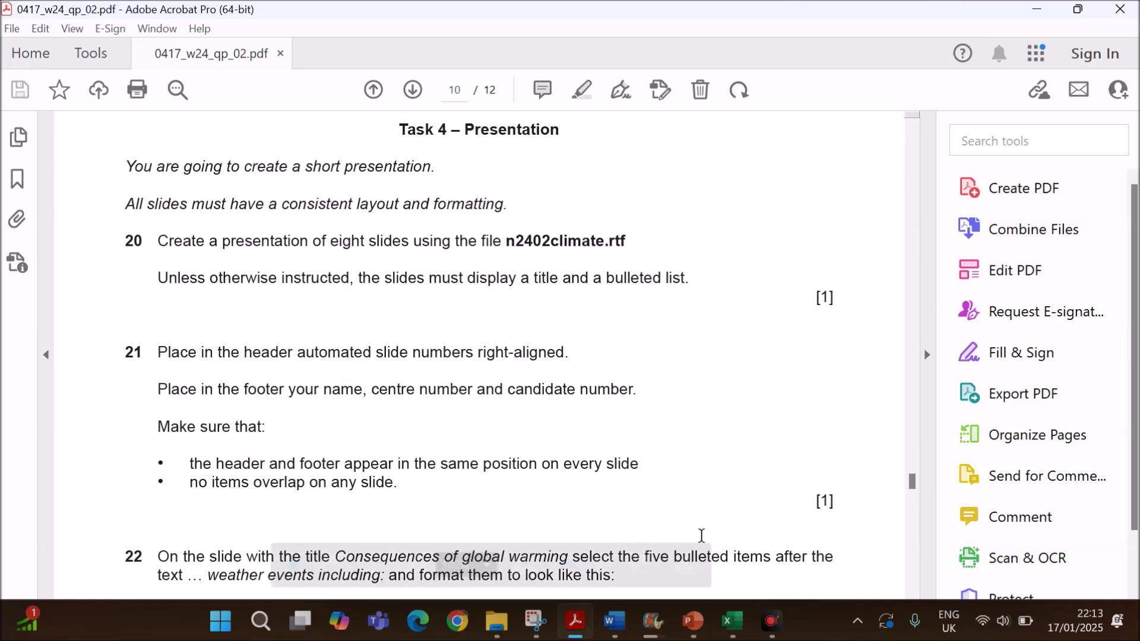
mouse_move(699, 627)
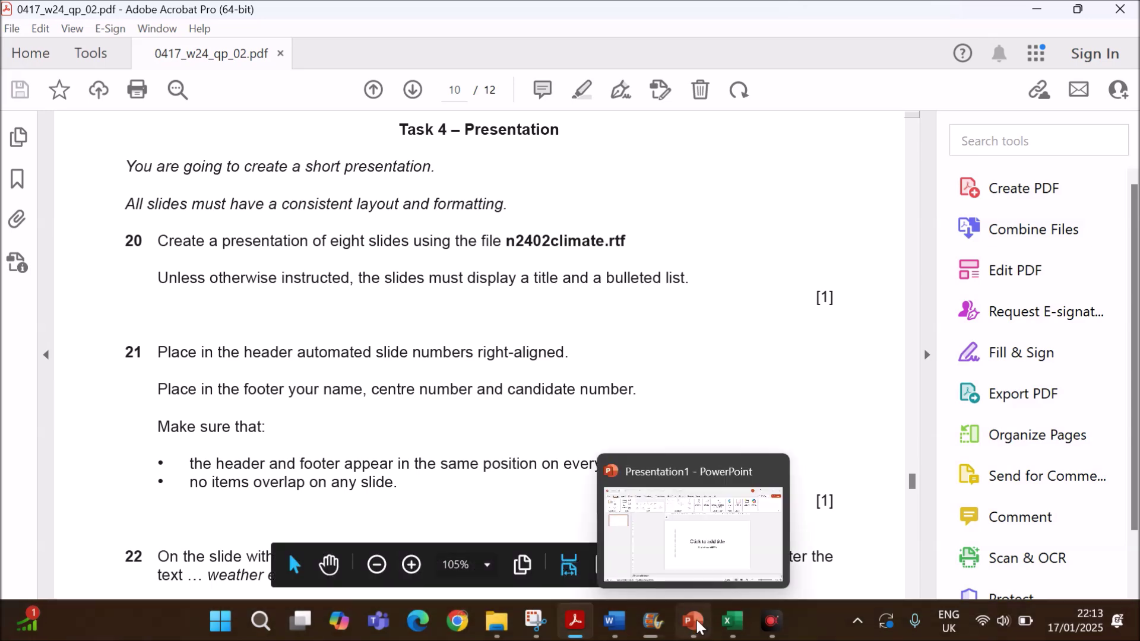
click(695, 623)
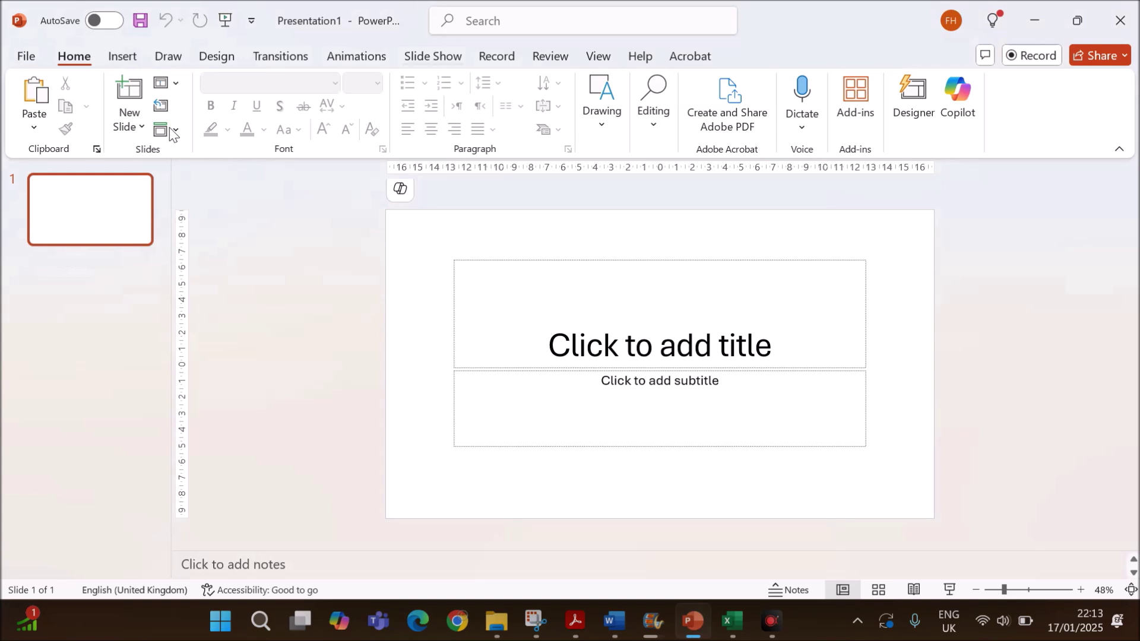
Insert slides from the outline file n2402climate.rtf in the N24 P2 folder
click(135, 128)
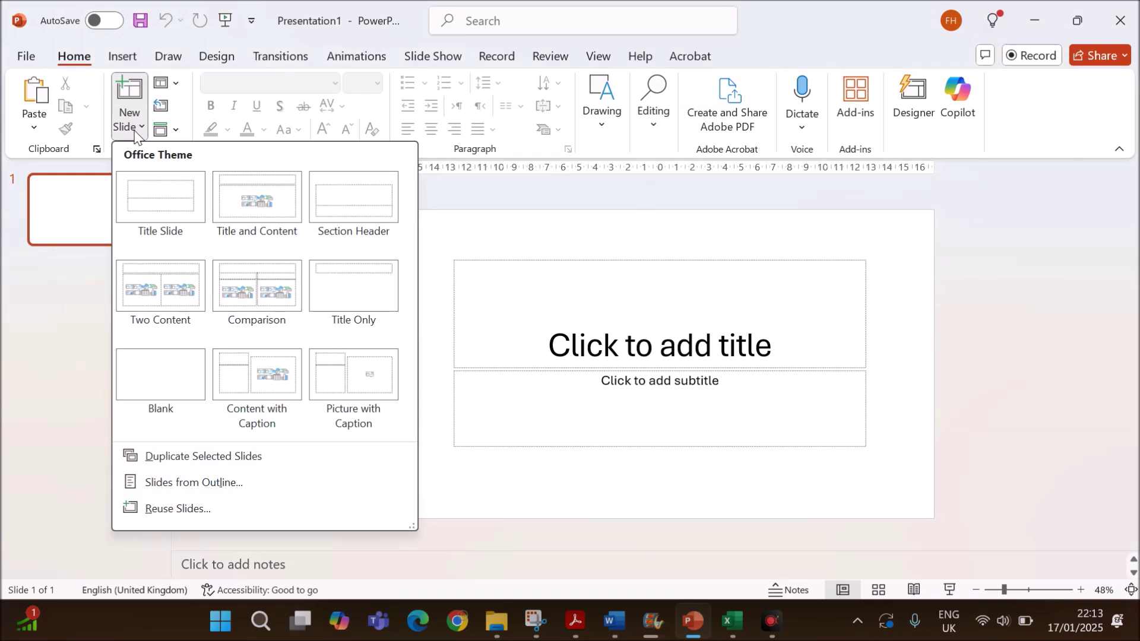
click(155, 488)
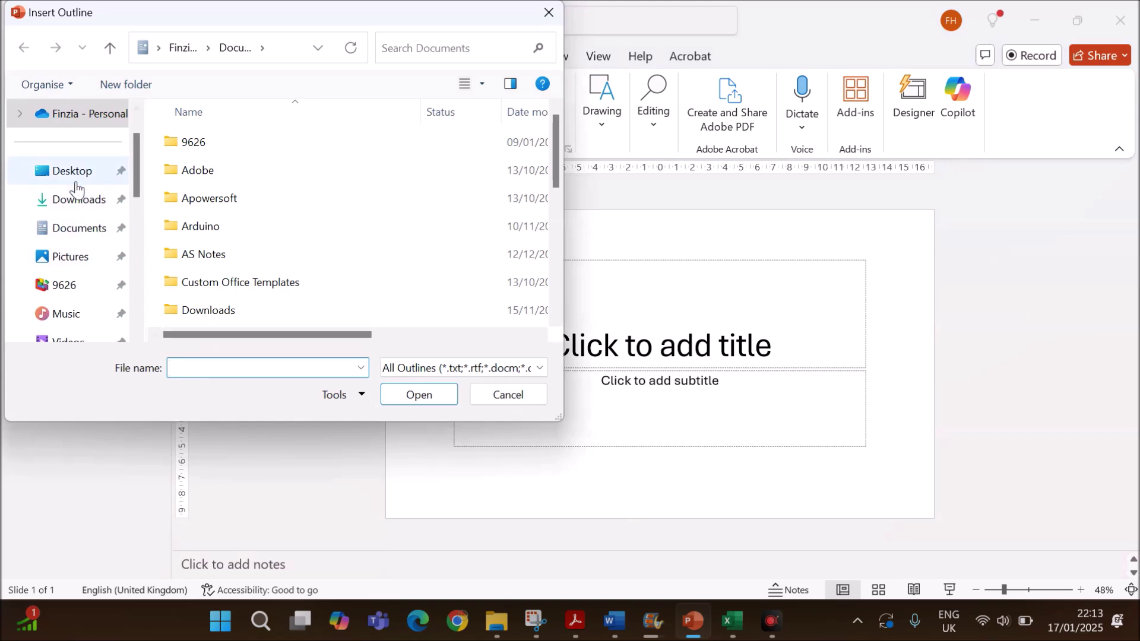
scroll(76, 187, up, 2)
scroll(79, 188, down, 8)
scroll(83, 187, up, 3)
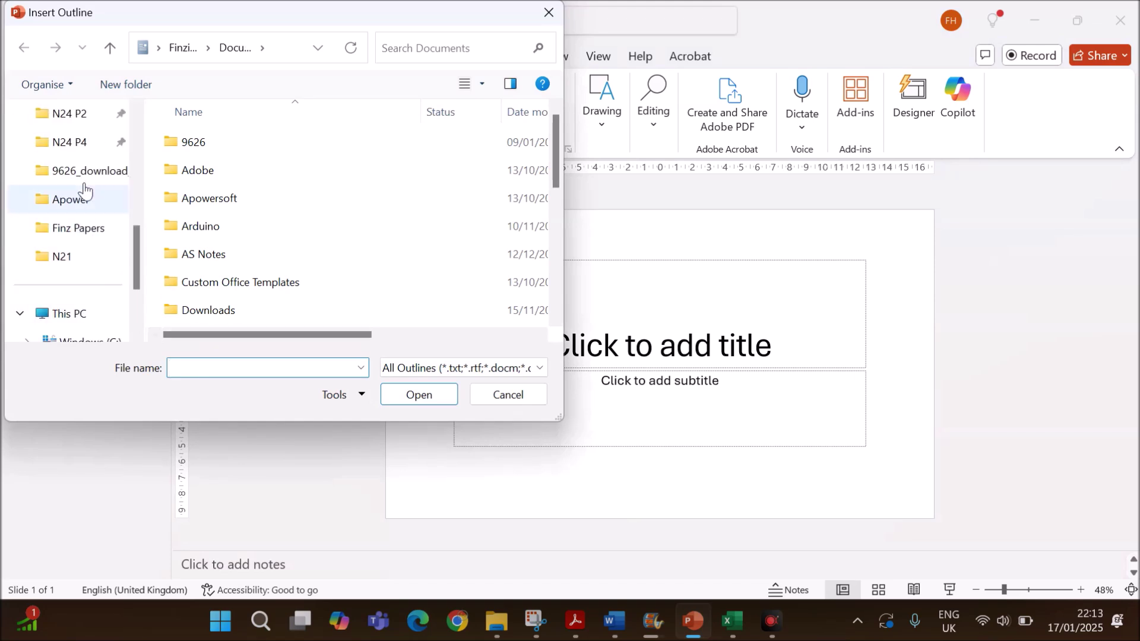
click(83, 113)
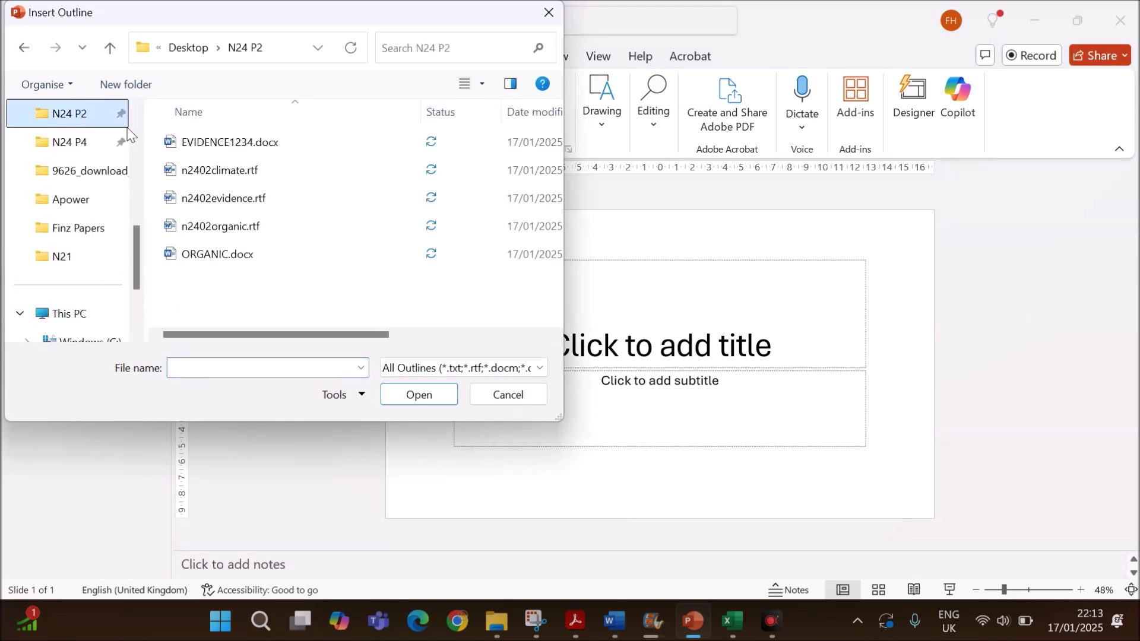
click(270, 292)
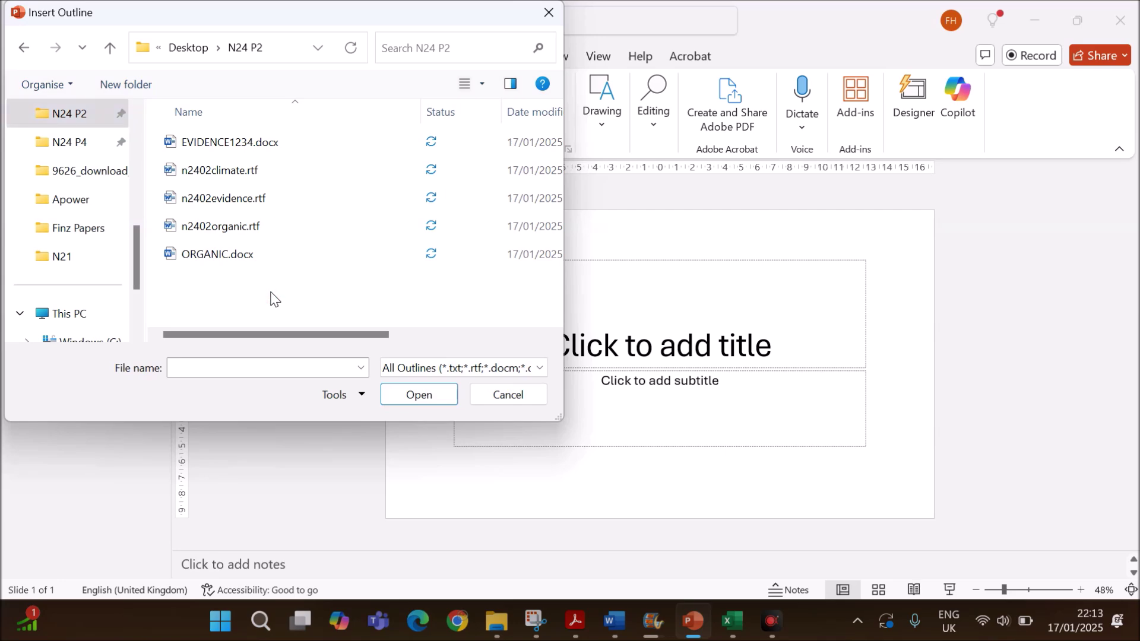
click(576, 623)
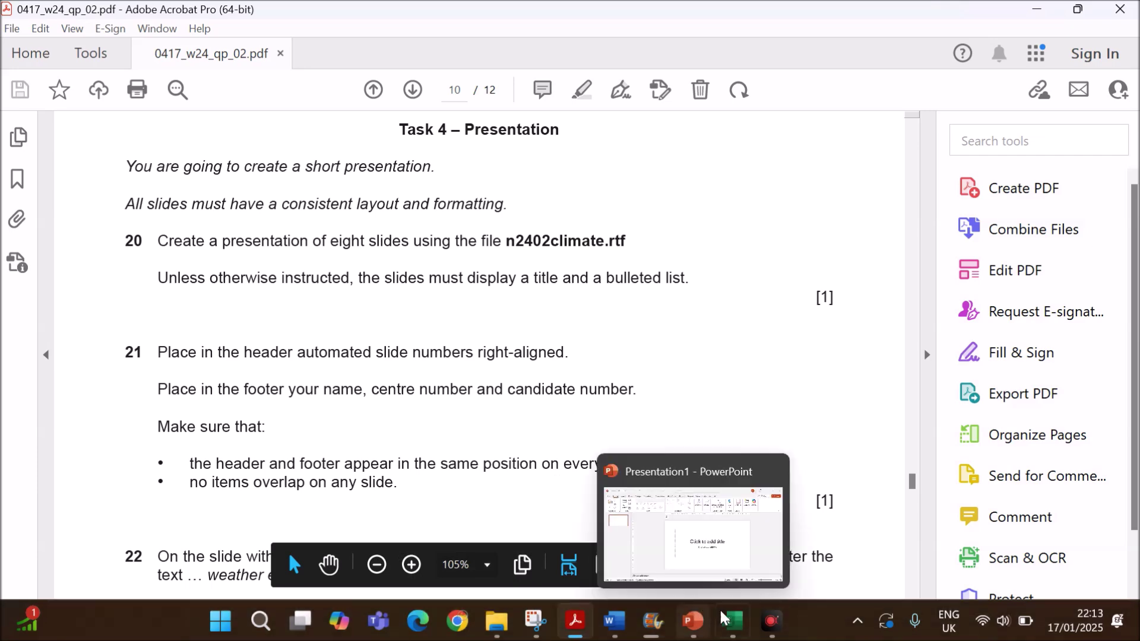
click(692, 621)
click(236, 169)
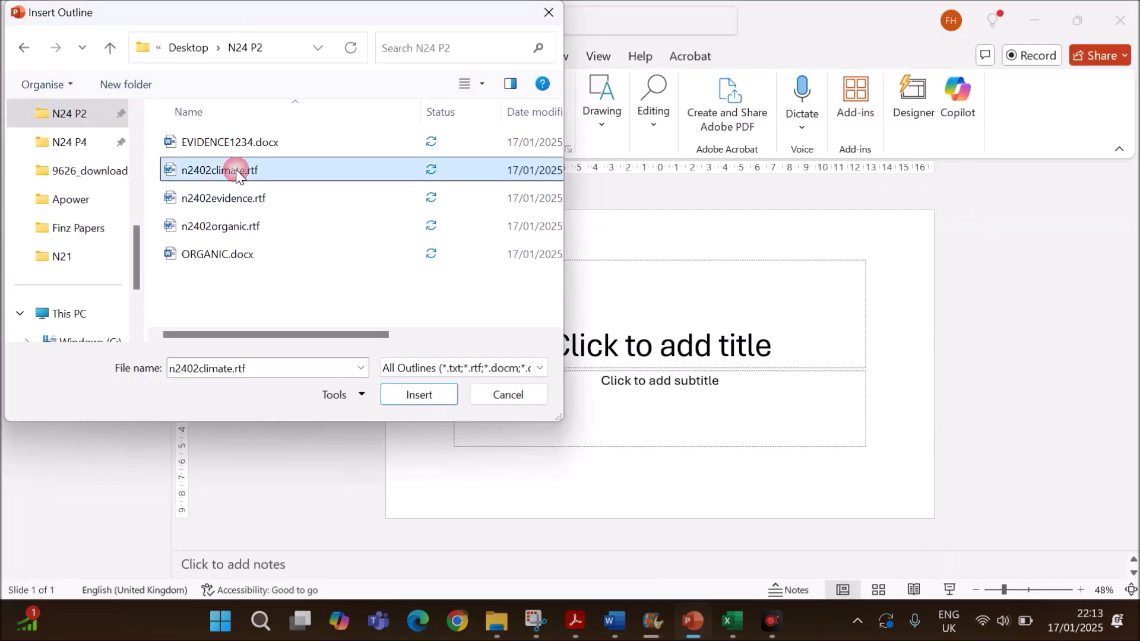
click(411, 396)
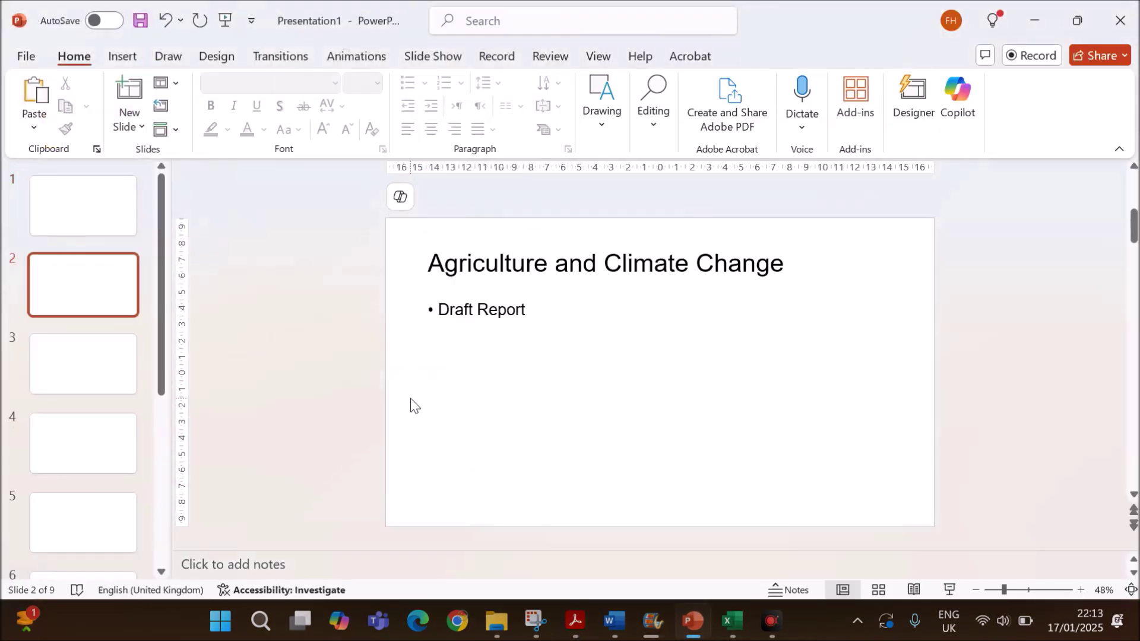
Delete the blank first slide, leaving eight slides starting with Agriculture and Climate Change
click(74, 373)
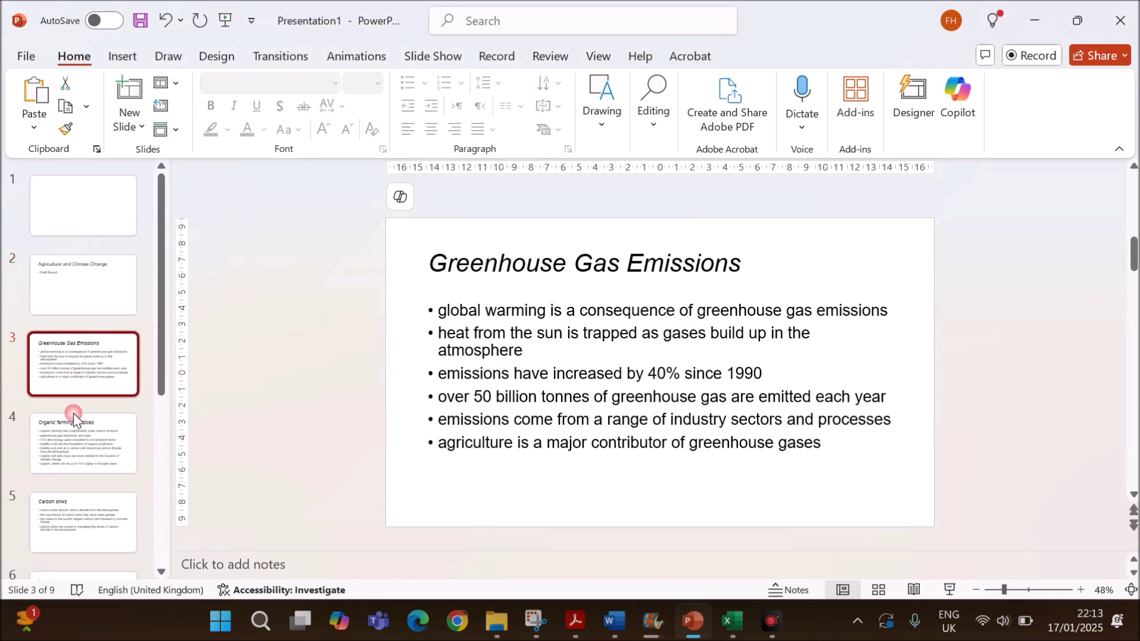
click(73, 416)
click(70, 221)
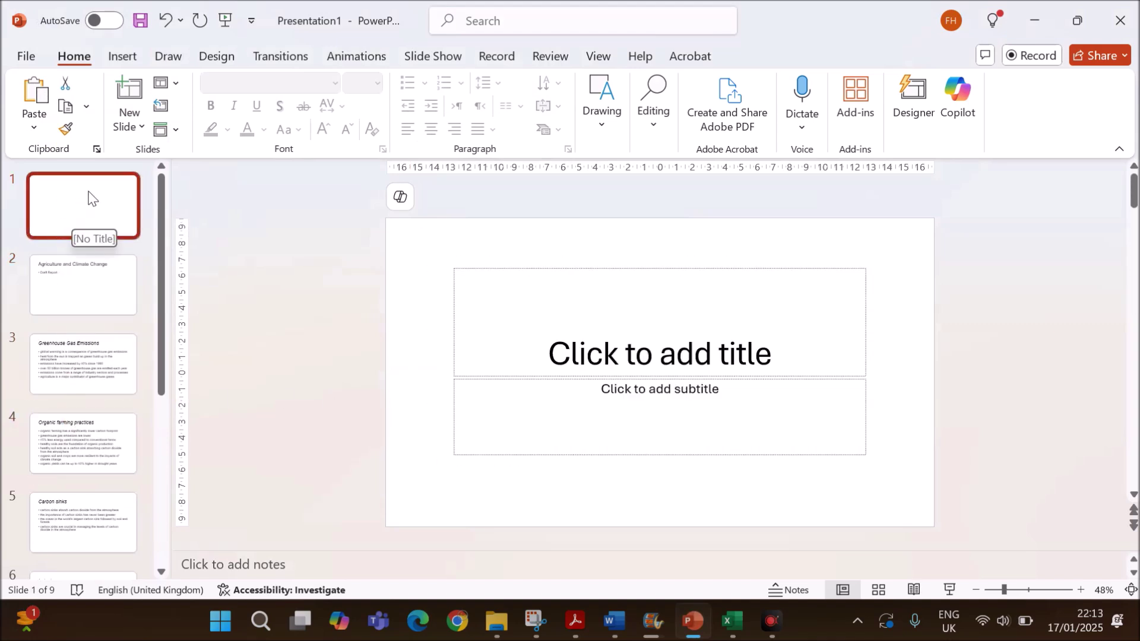
key(Delete)
scroll(48, 335, down, 5)
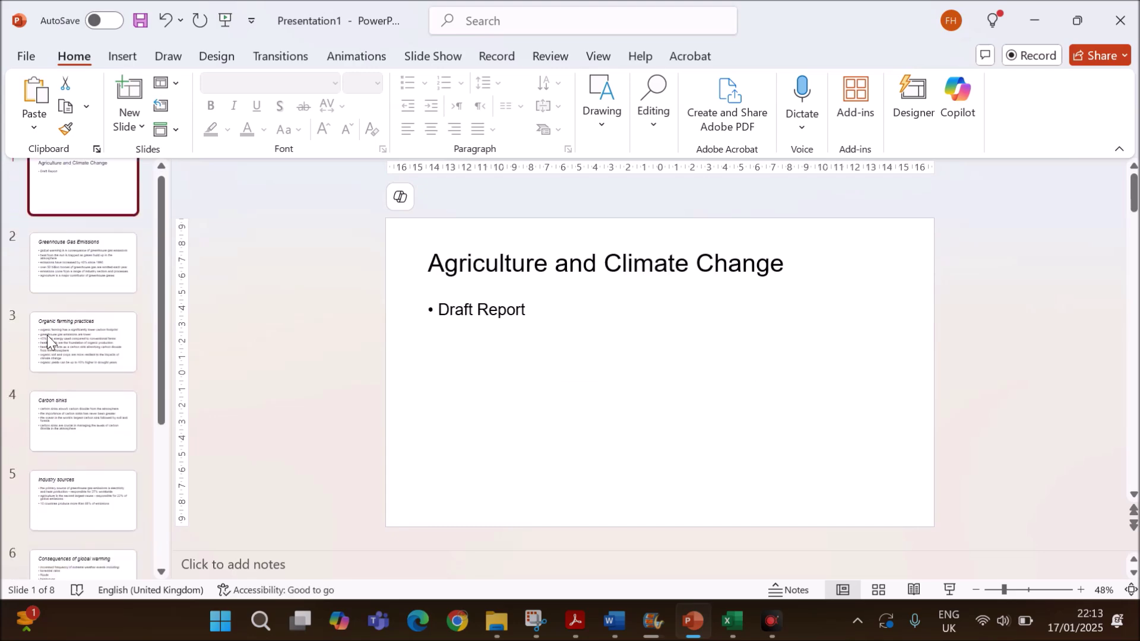
scroll(76, 505, up, 5)
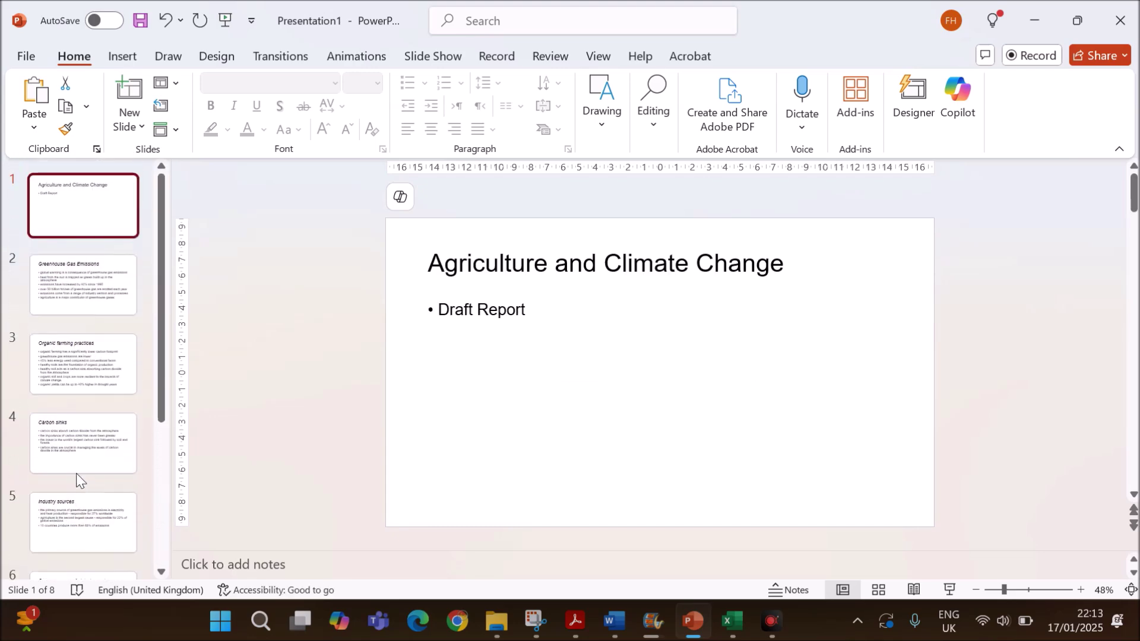
click(575, 621)
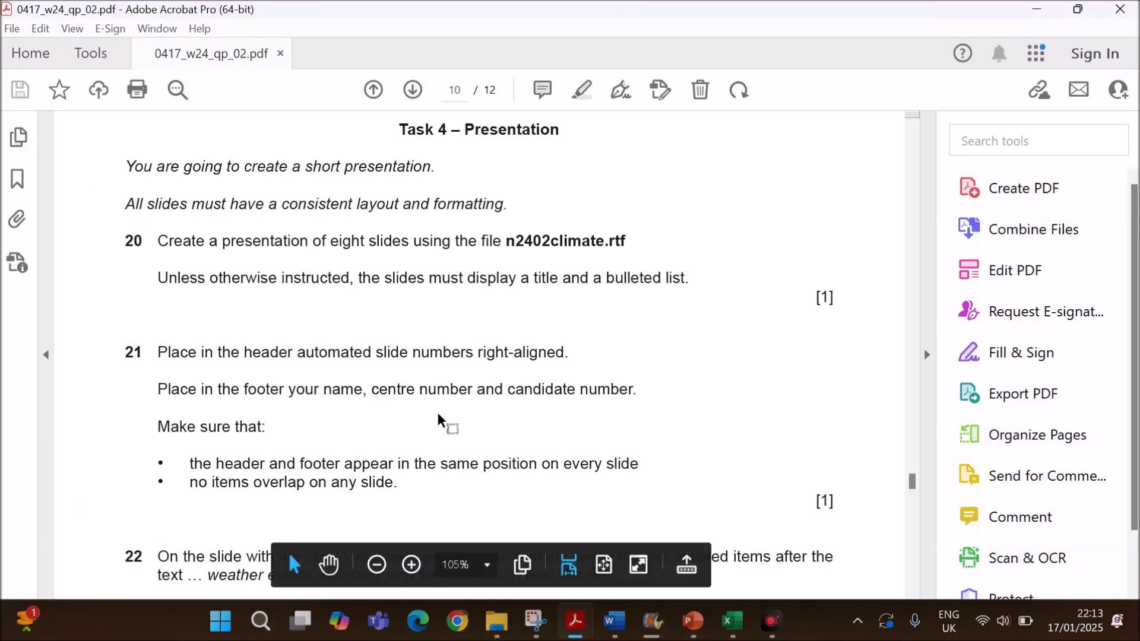
Mark question 21's slide number header and footer details requirements in the exam paper
scroll(319, 360, down, 1)
scroll(318, 361, down, 1)
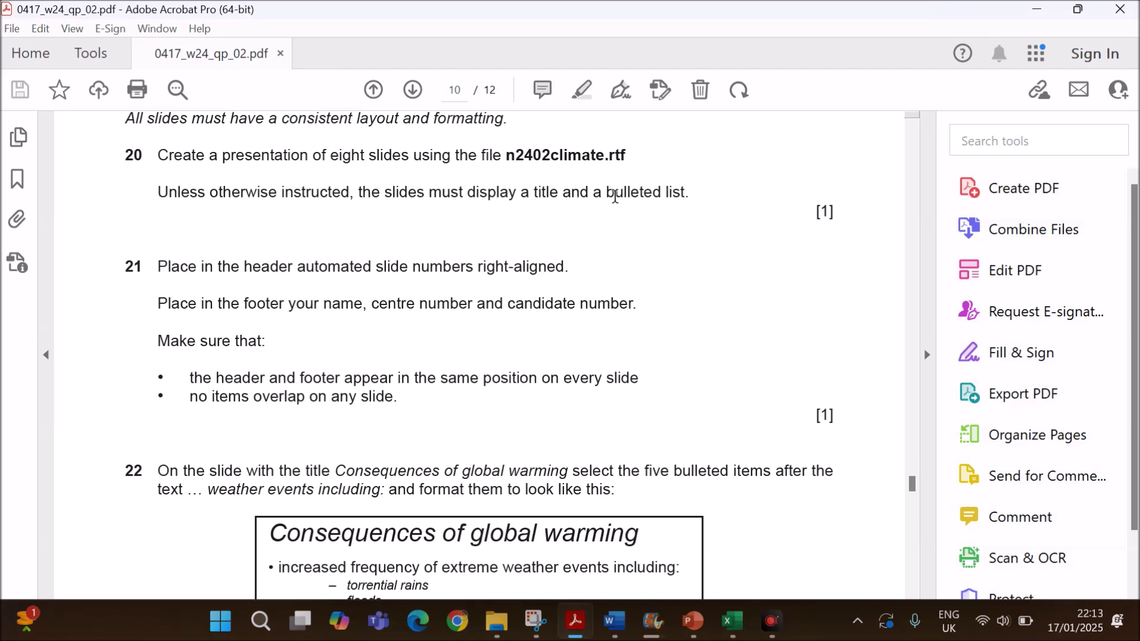
scroll(529, 350, down, 1)
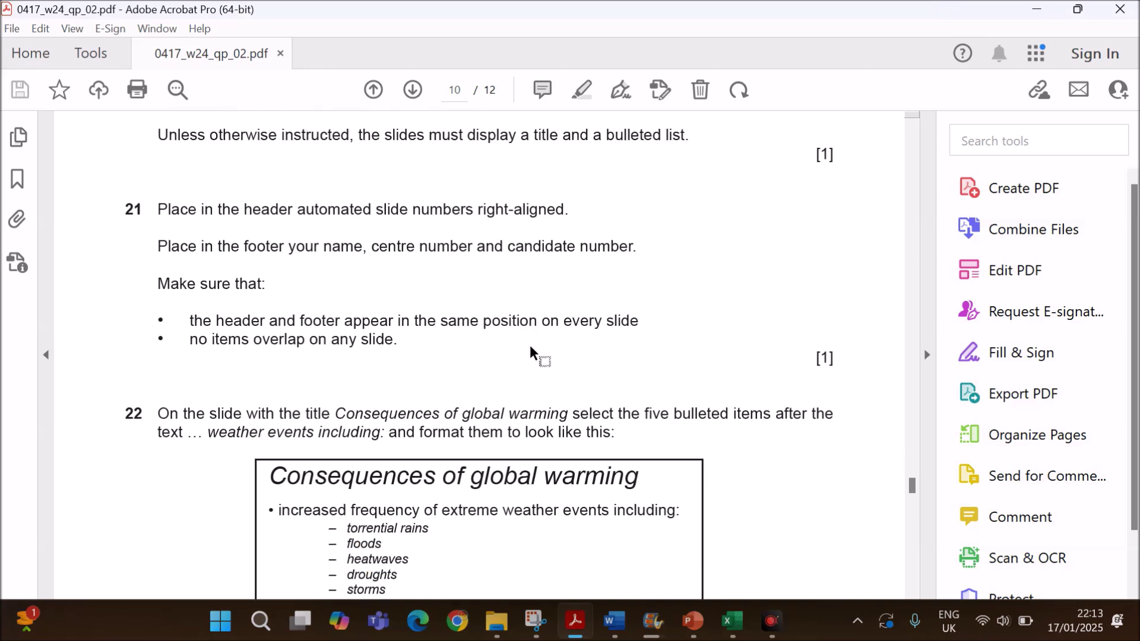
drag(304, 214, 582, 216)
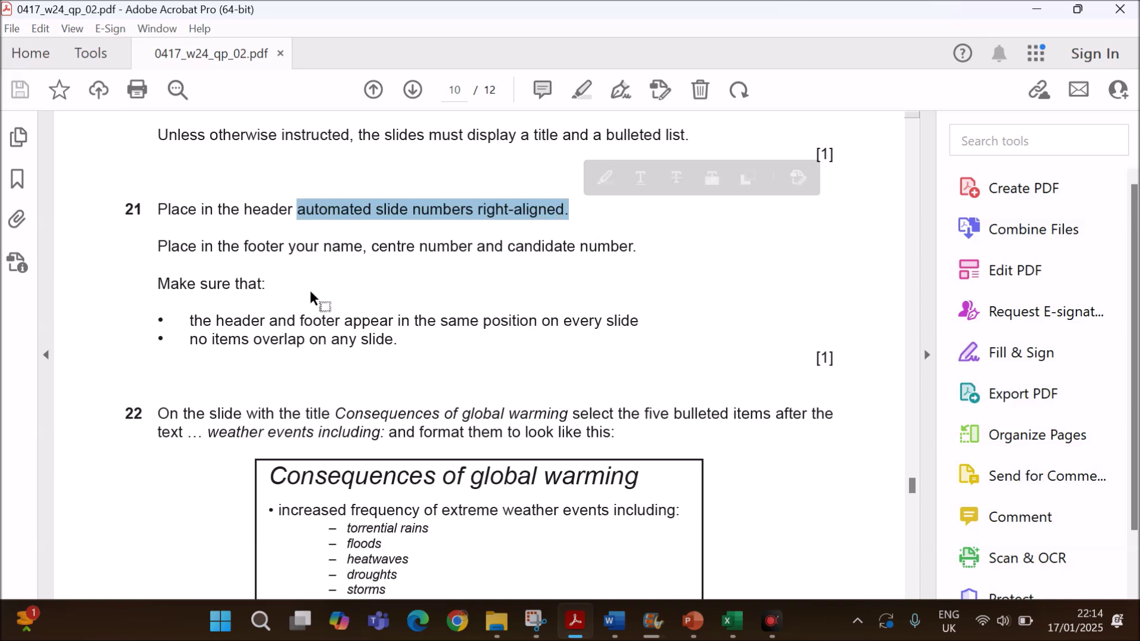
drag(289, 246, 632, 247)
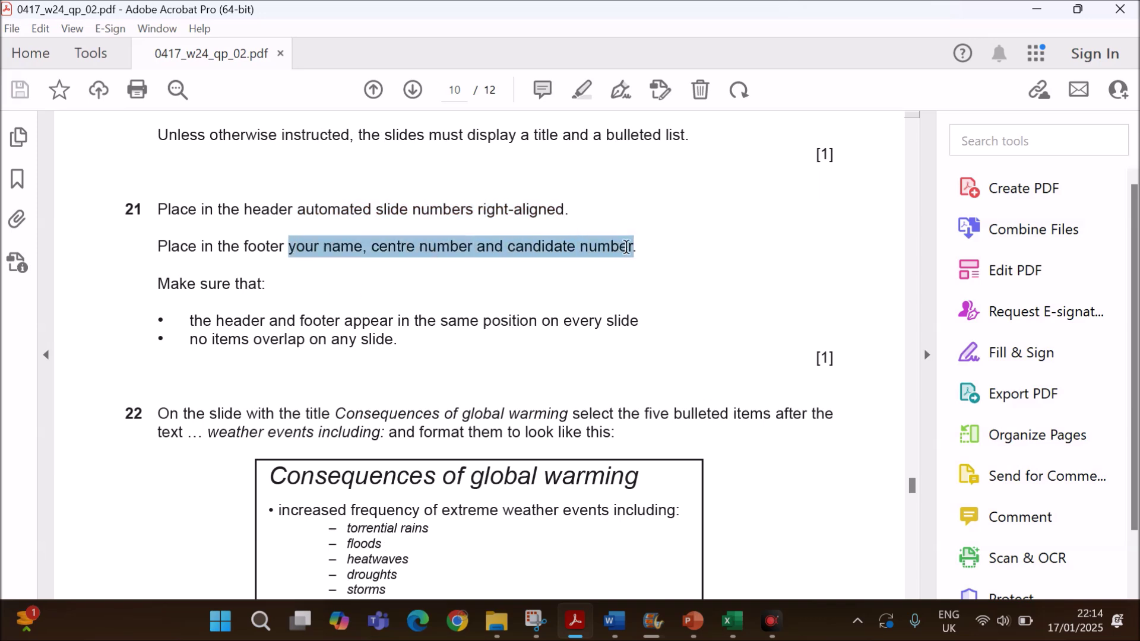
click(693, 621)
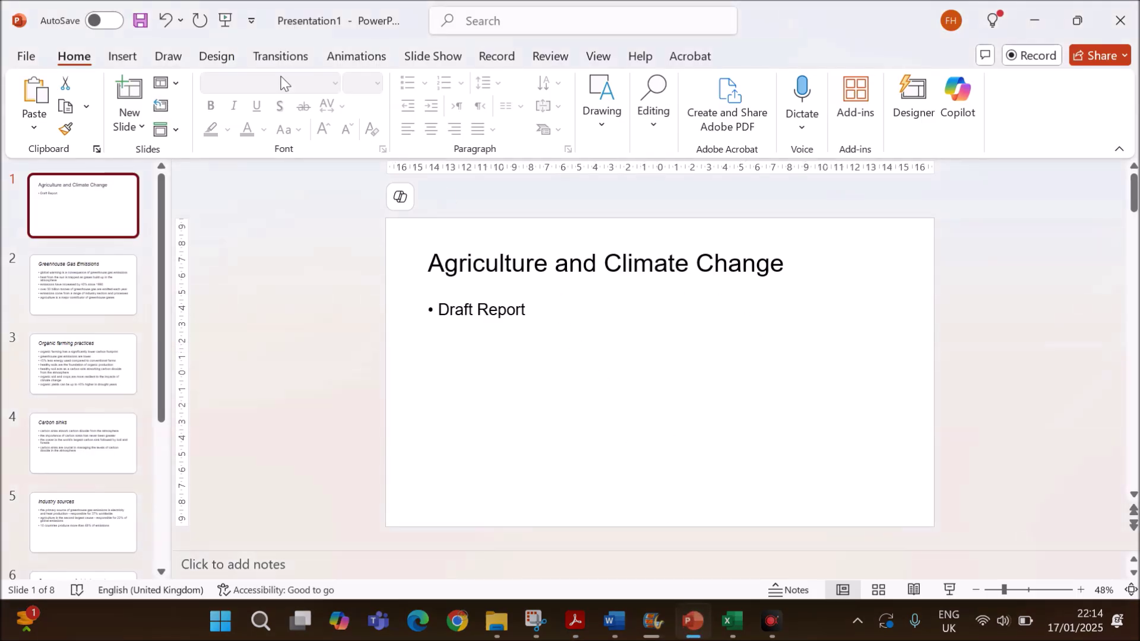
Switch to Slide Master view and select the top master slide
click(598, 57)
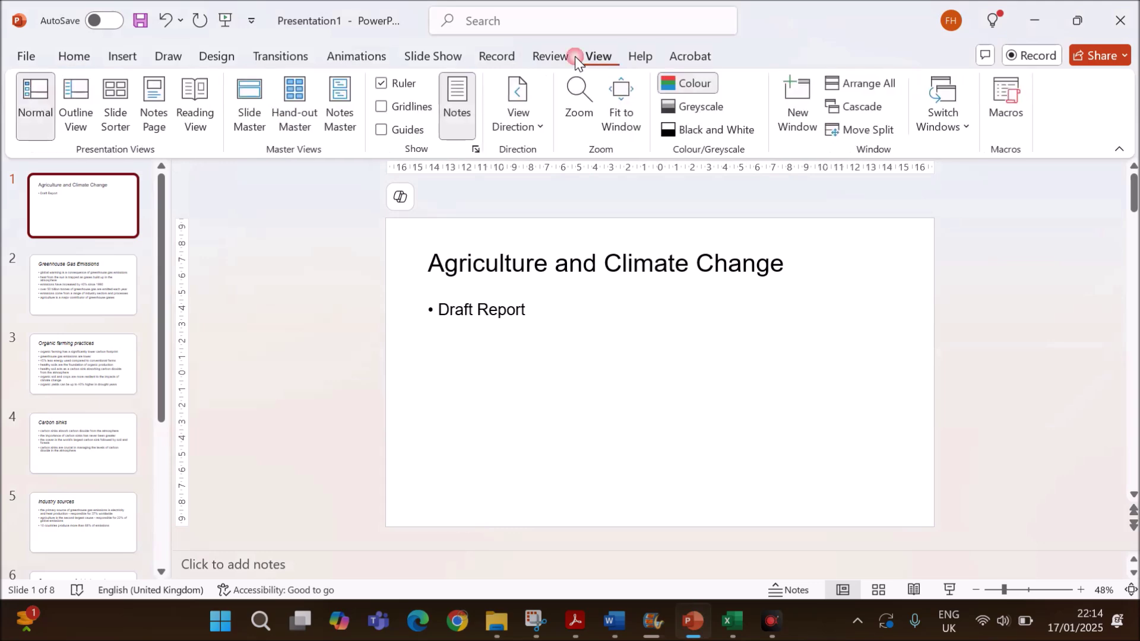
click(248, 111)
drag(162, 416, 170, 156)
click(96, 193)
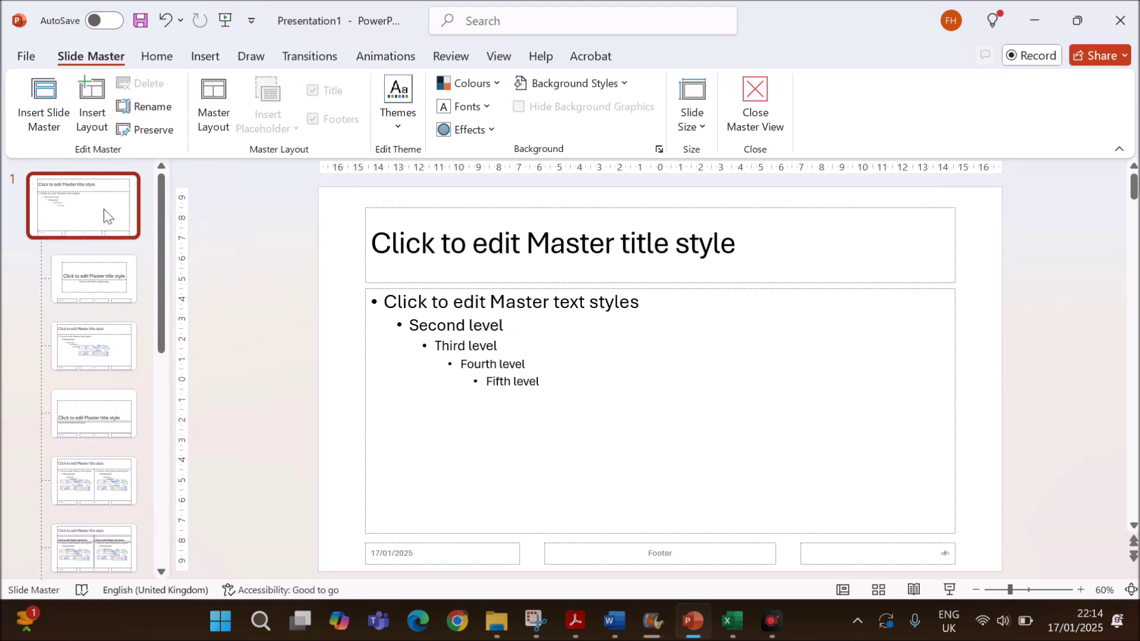
Delete the date, footer and slide number placeholders from the master slide
click(513, 557)
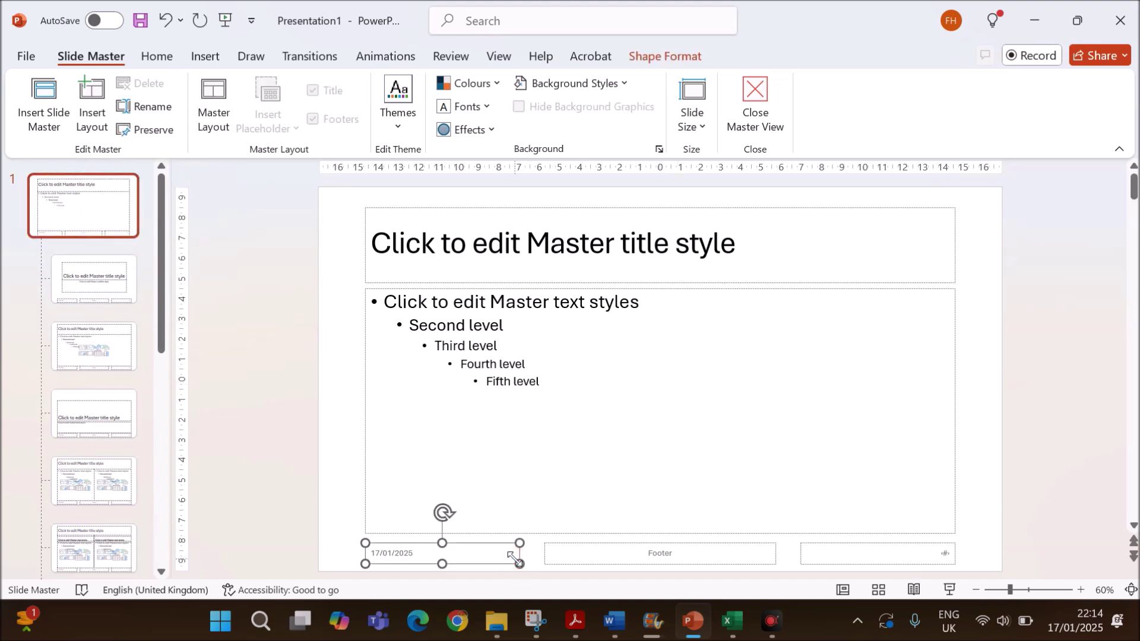
key(Delete)
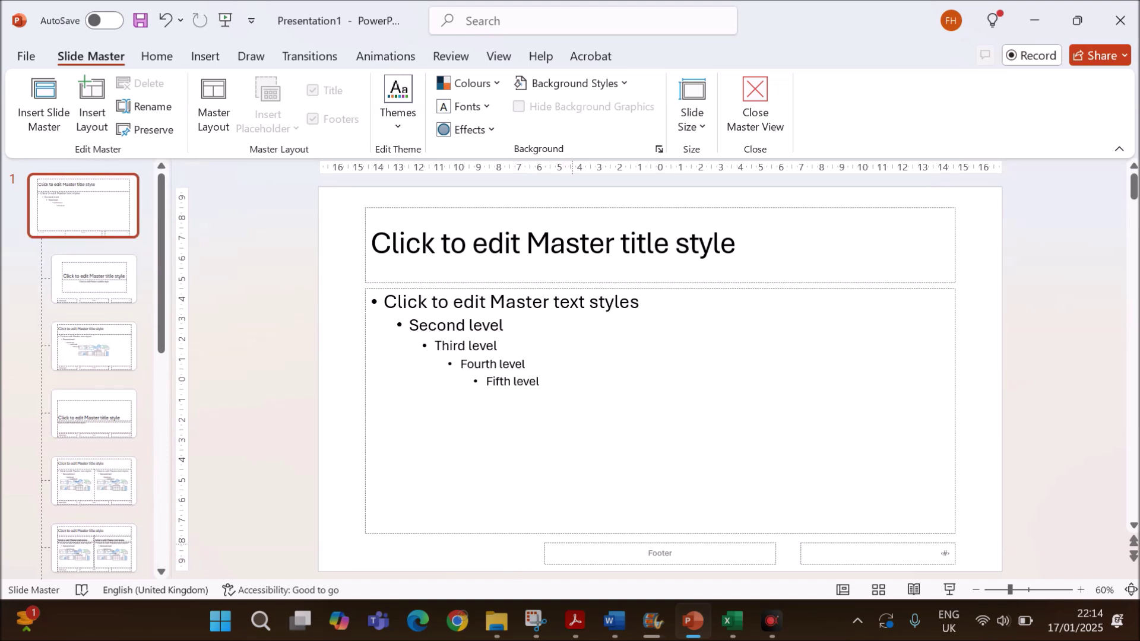
click(660, 553)
click(552, 564)
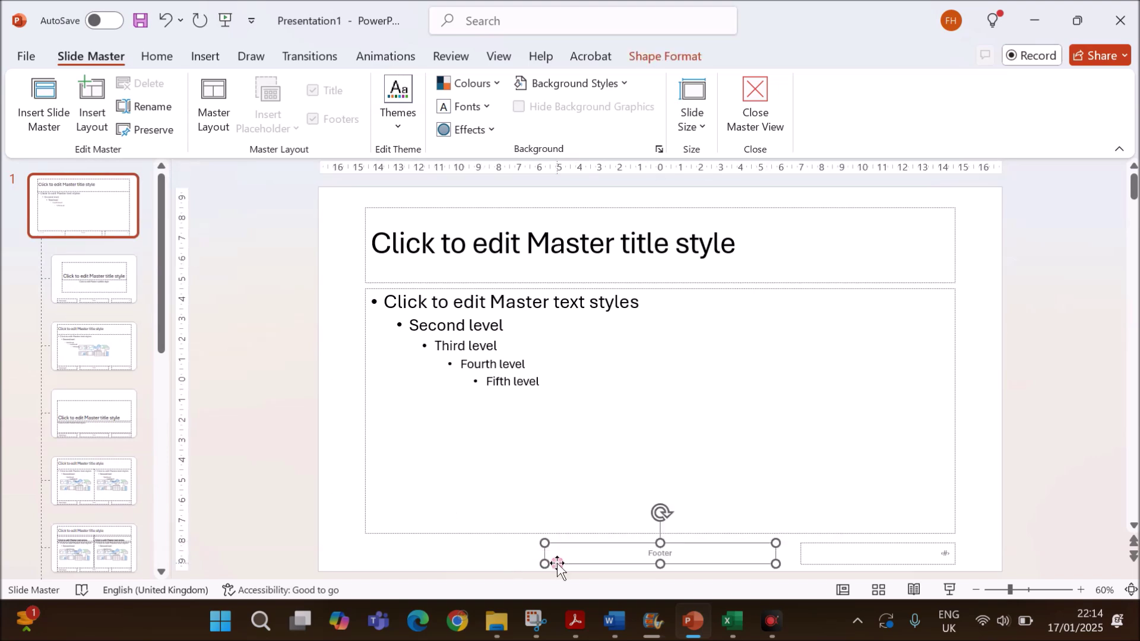
key(Delete)
click(831, 564)
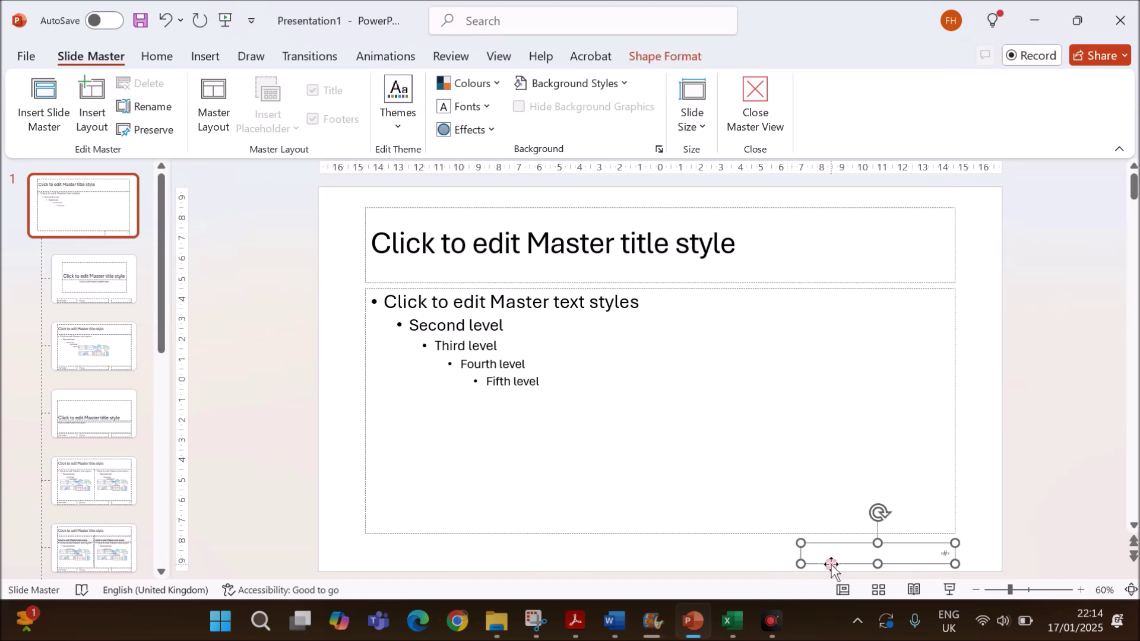
key(Delete)
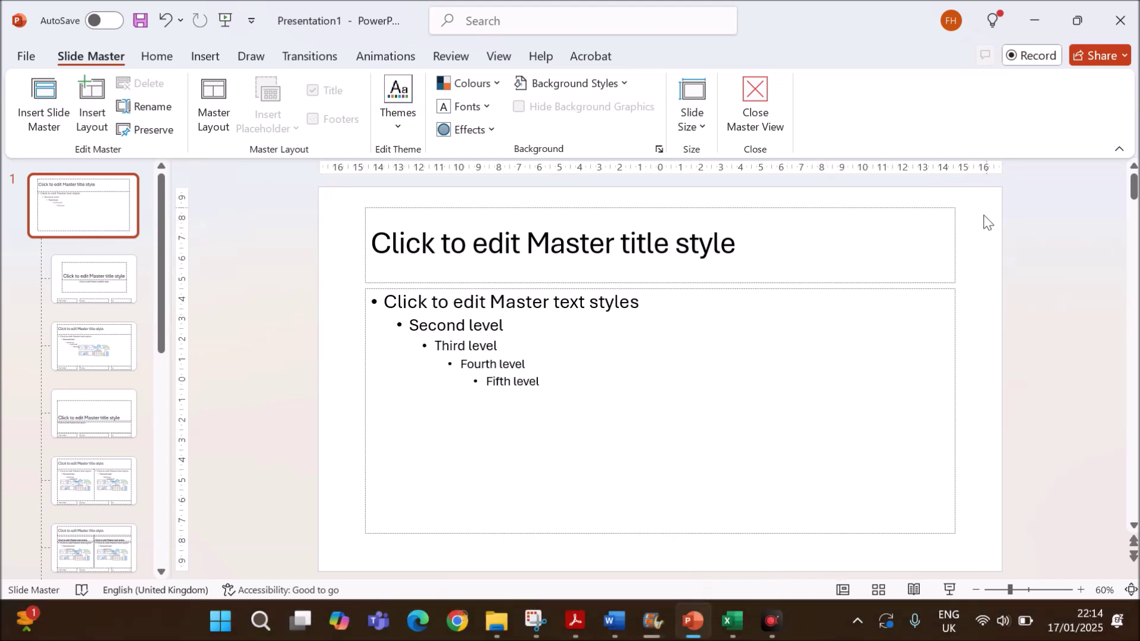
Highlight question 21's footer sentence requiring name, centre number and candidate number
click(574, 622)
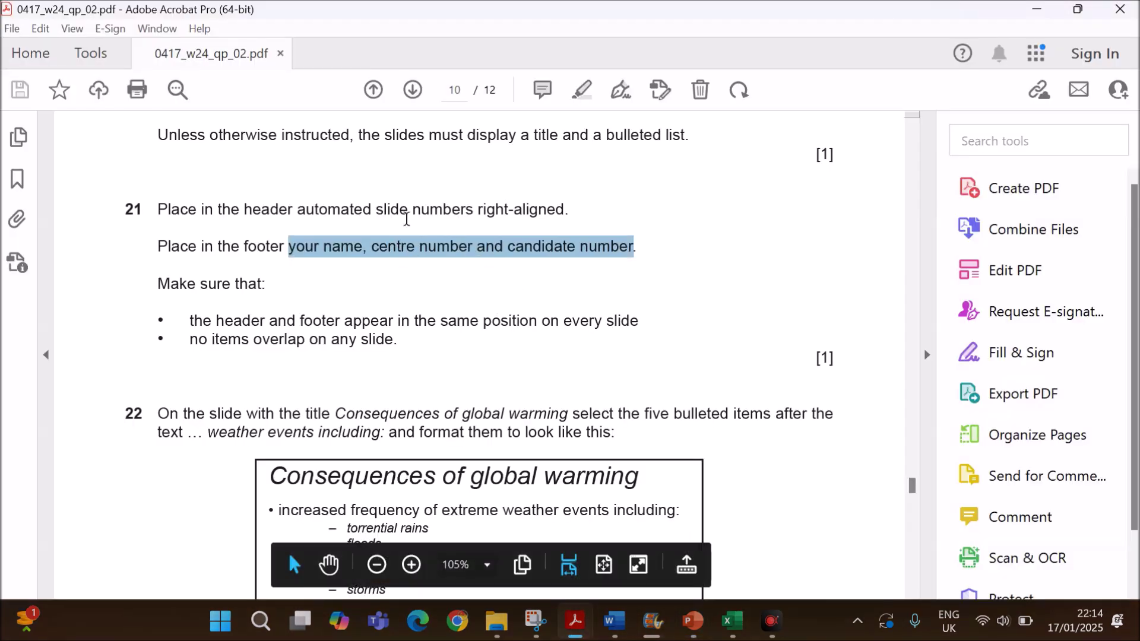
click(408, 212)
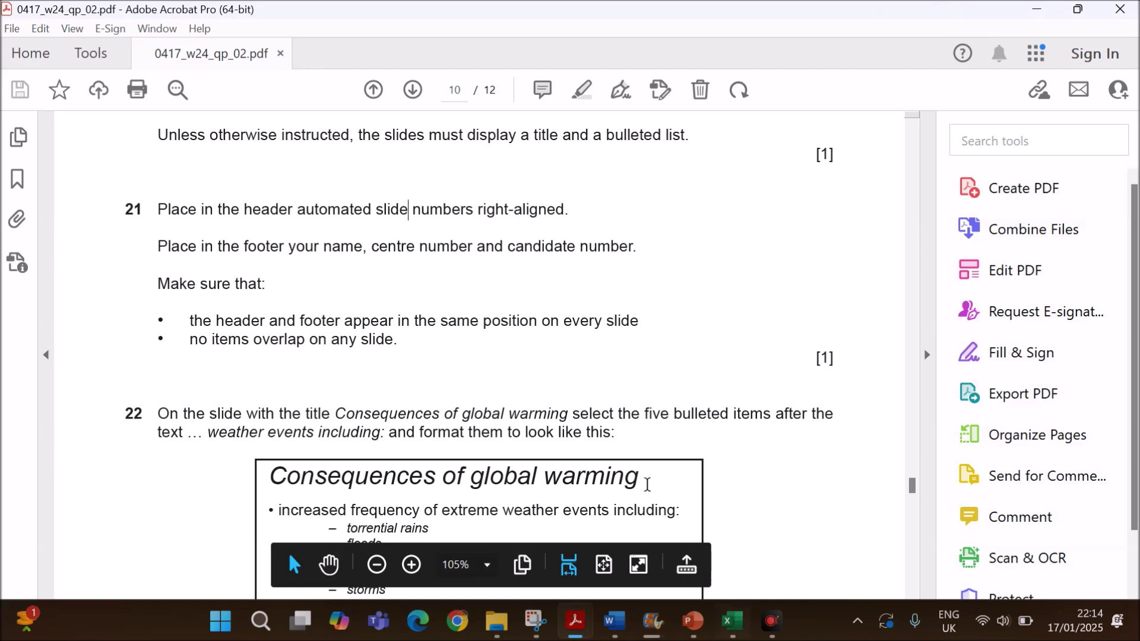
drag(228, 248, 631, 251)
Add a text box at the master's top-right corner holding an automatic slide number
click(692, 621)
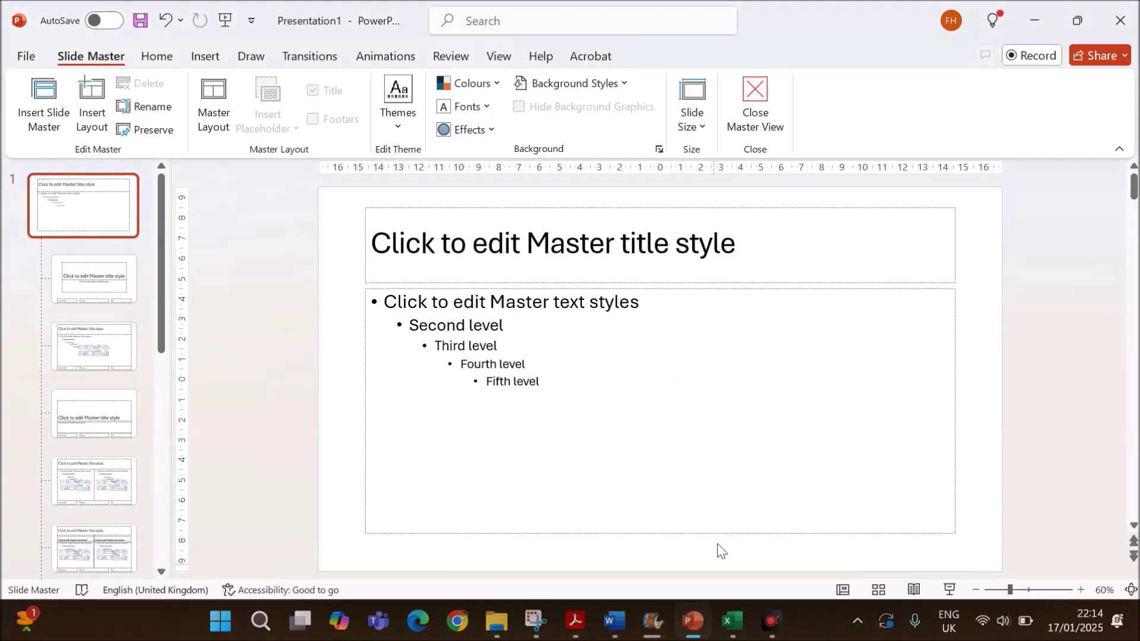
click(206, 57)
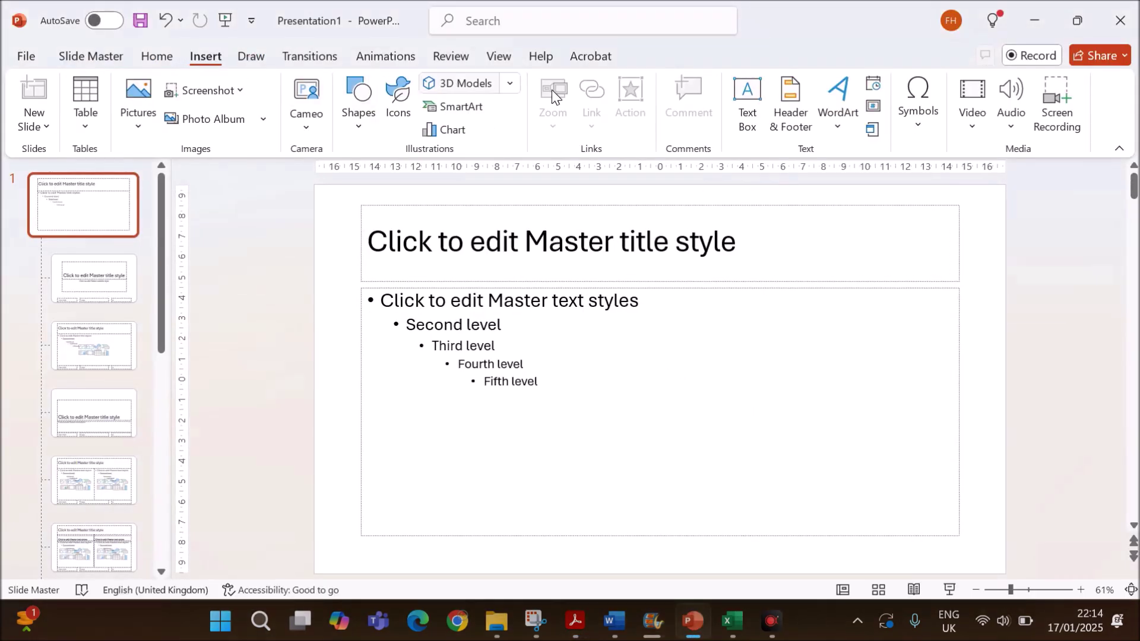
click(749, 95)
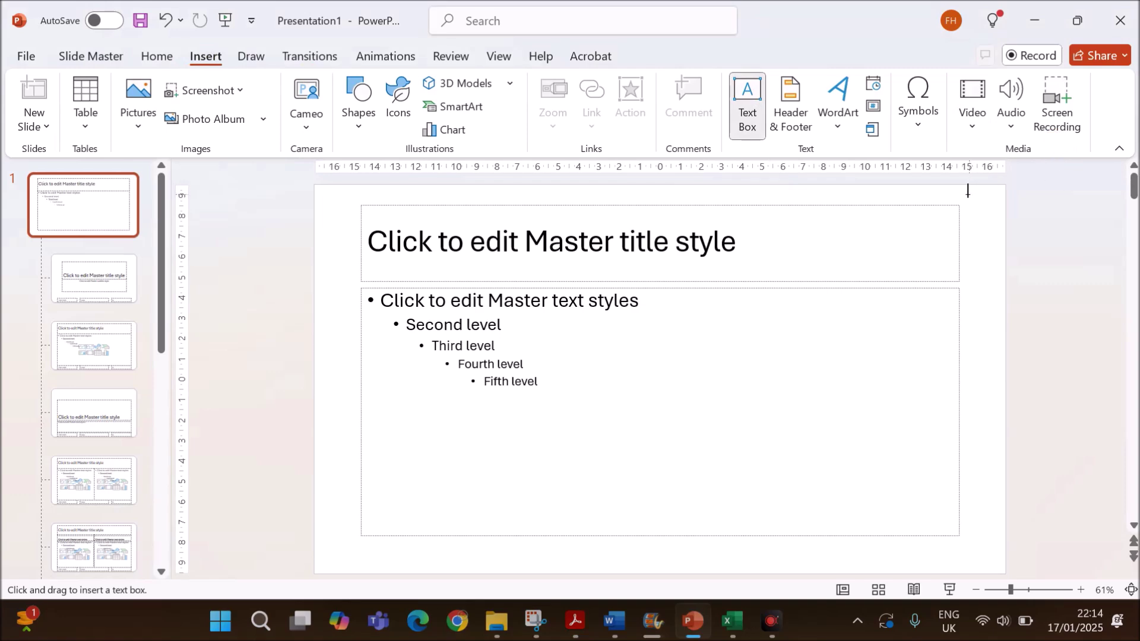
drag(966, 191, 1002, 227)
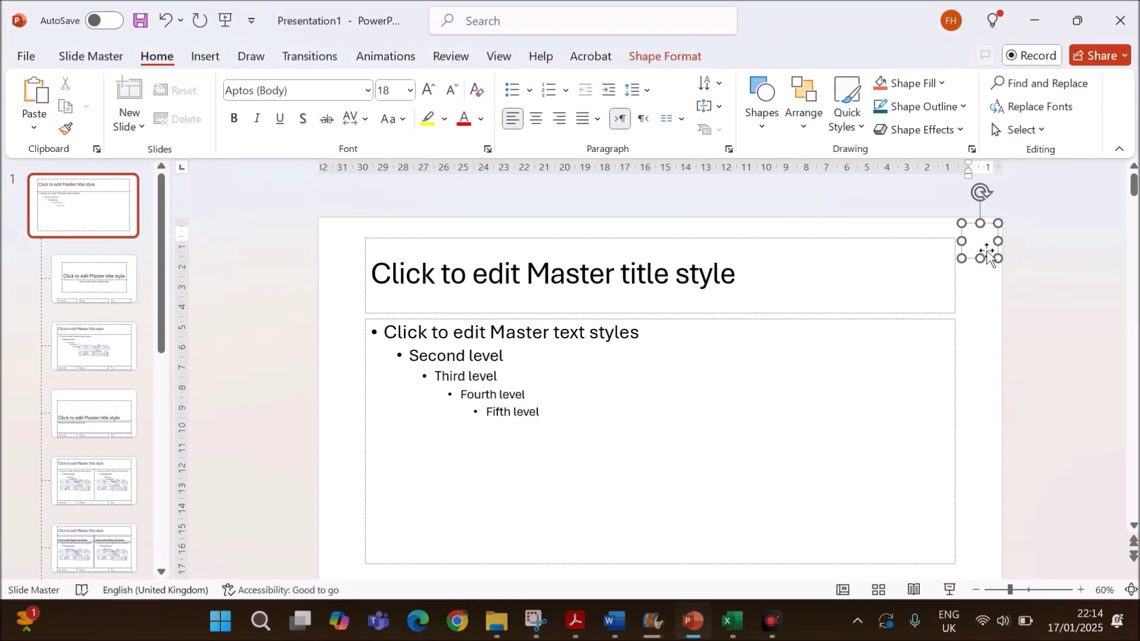
click(212, 52)
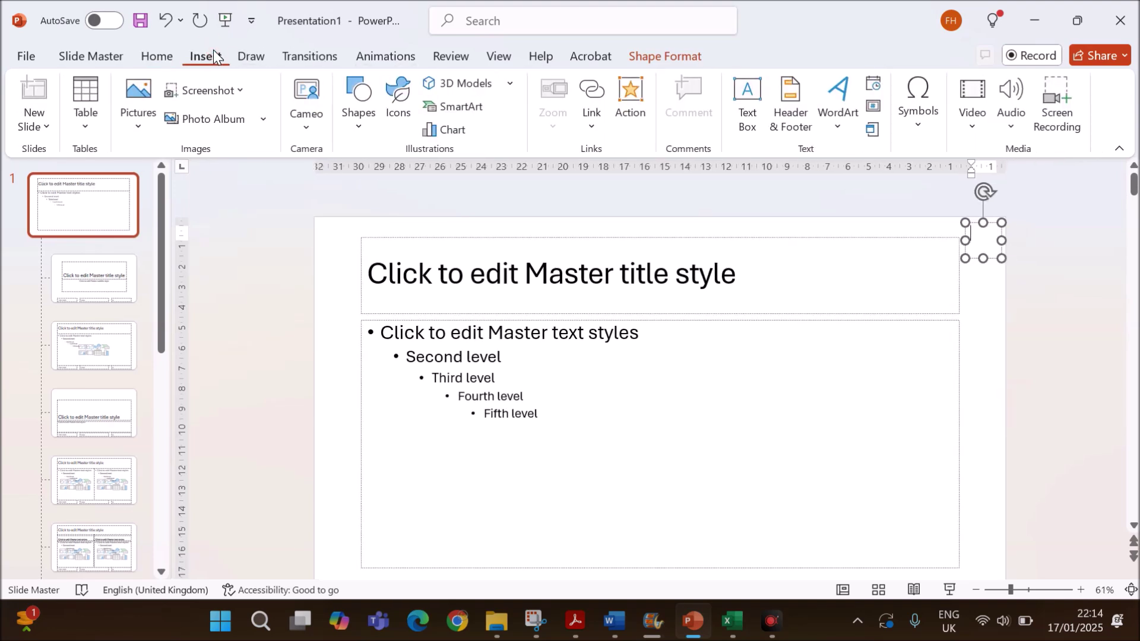
click(874, 107)
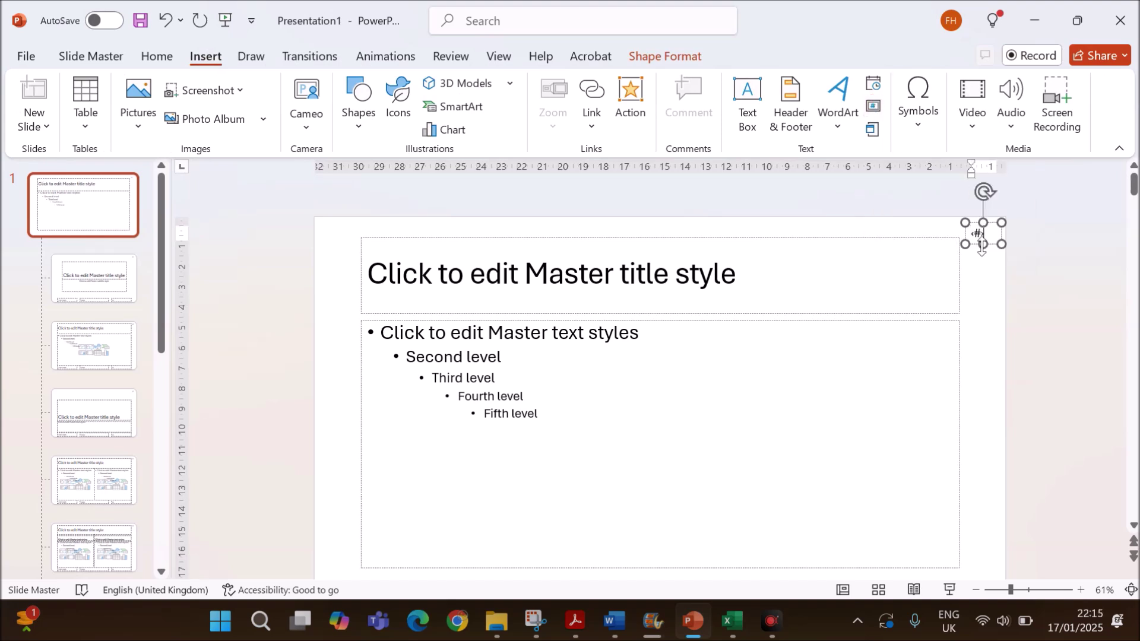
scroll(971, 380, down, 3)
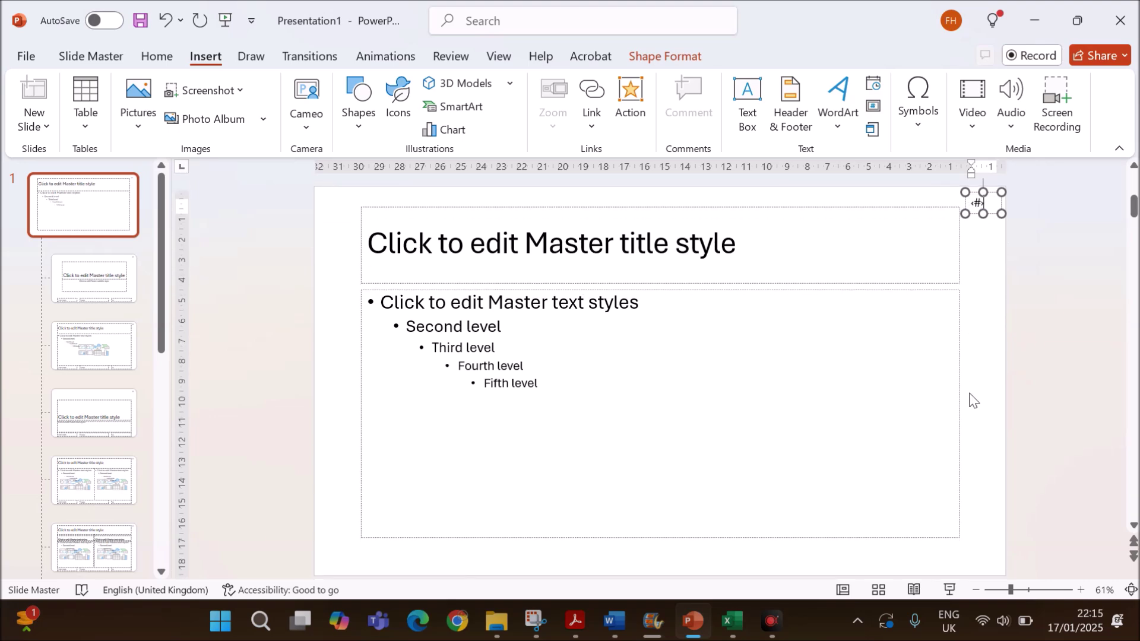
scroll(971, 399, up, 2)
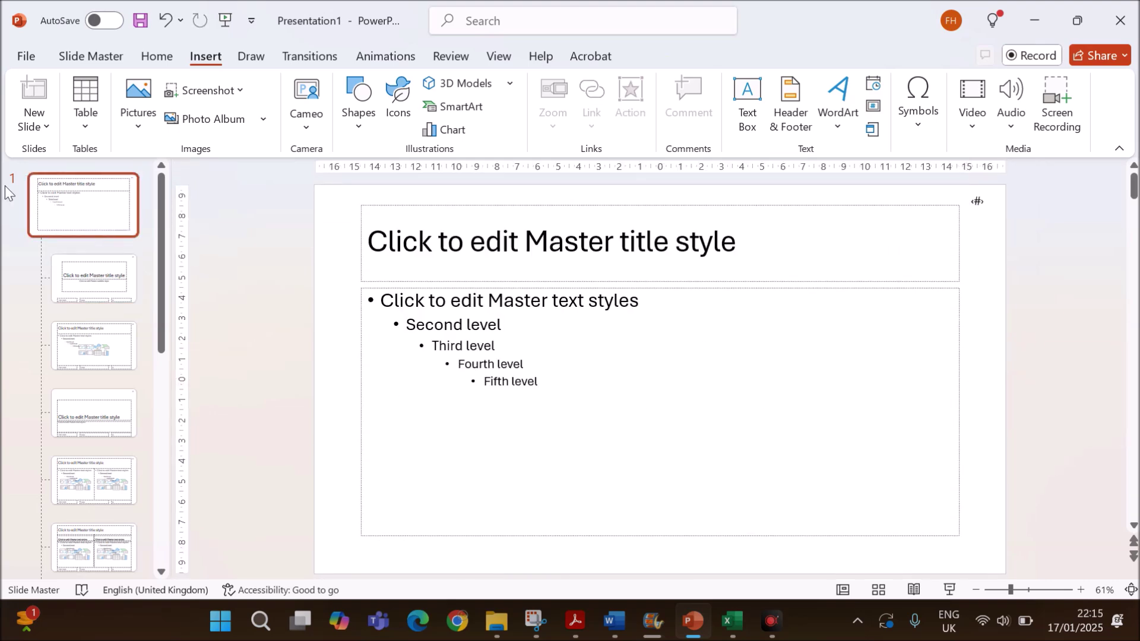
click(76, 213)
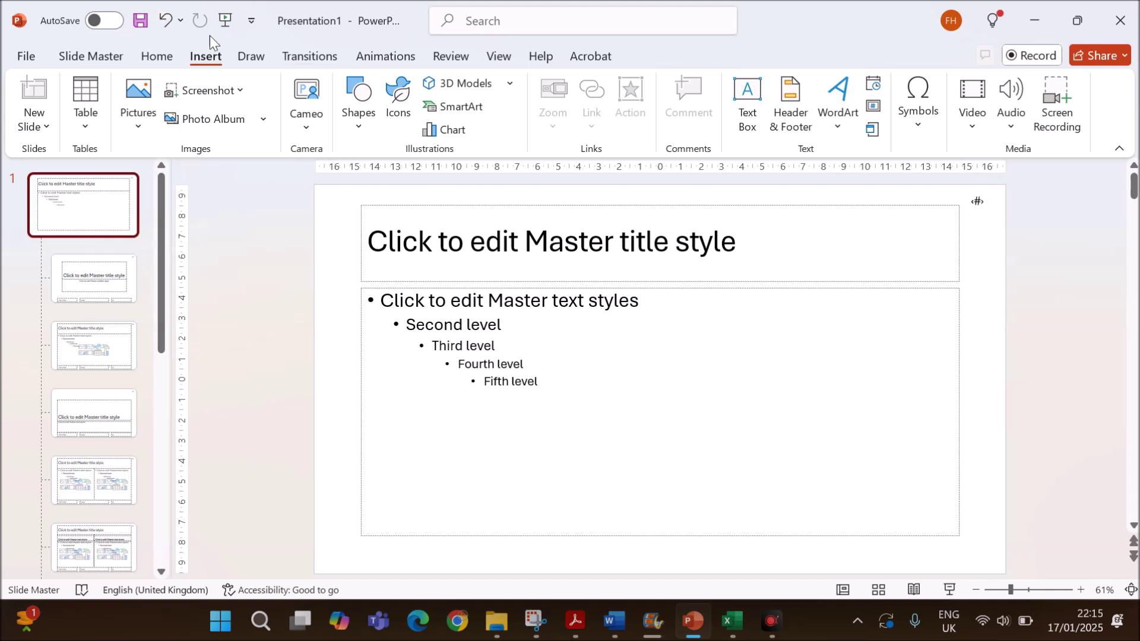
Add a bottom-left master footer with the candidate's name, centre and candidate numbers, then return to Normal view
click(747, 98)
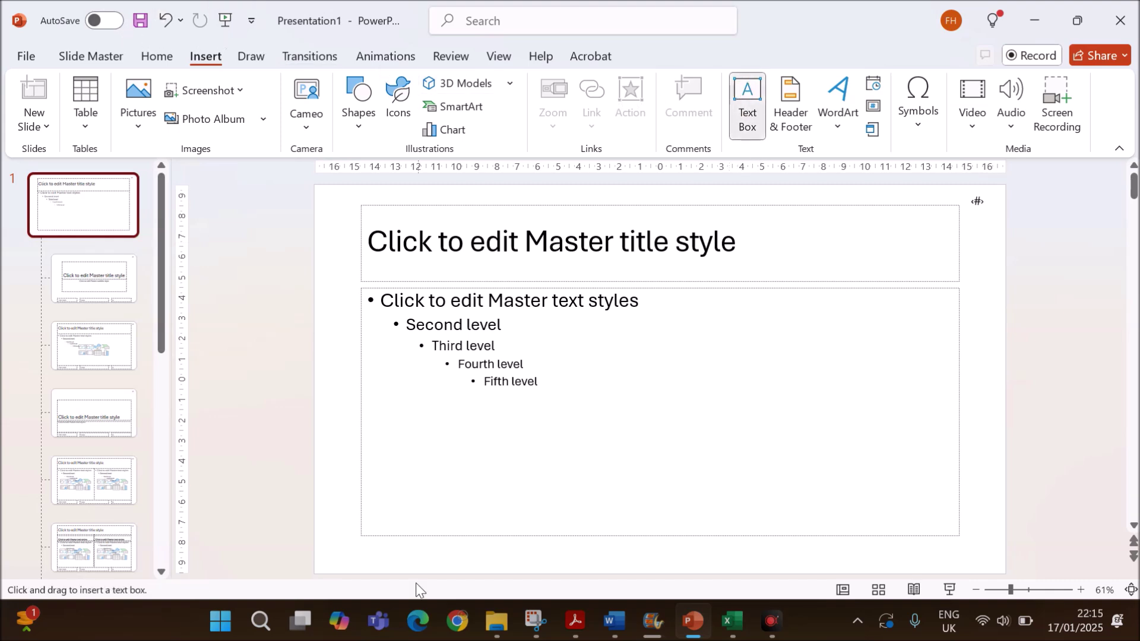
drag(321, 545, 558, 568)
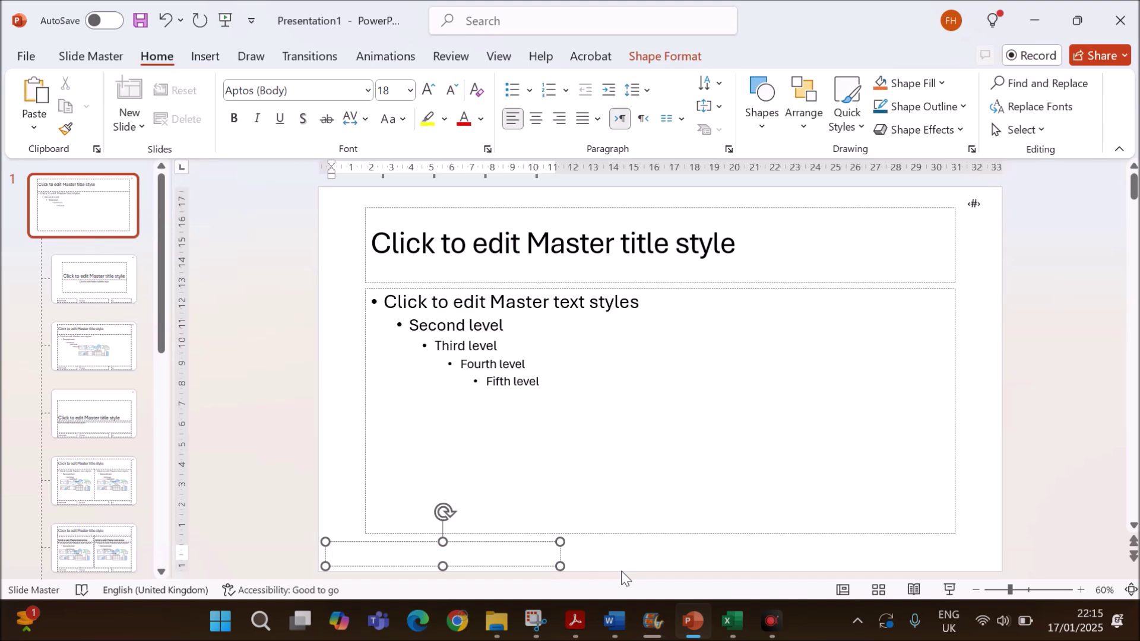
text(Name,)
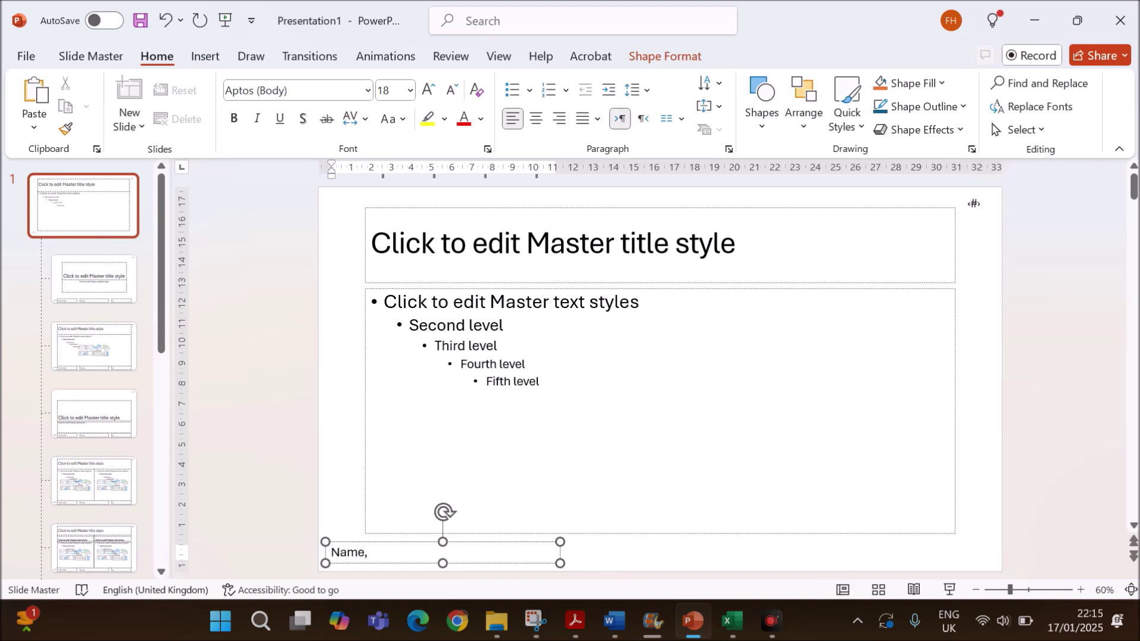
text(ZZ123,1234)
click(981, 335)
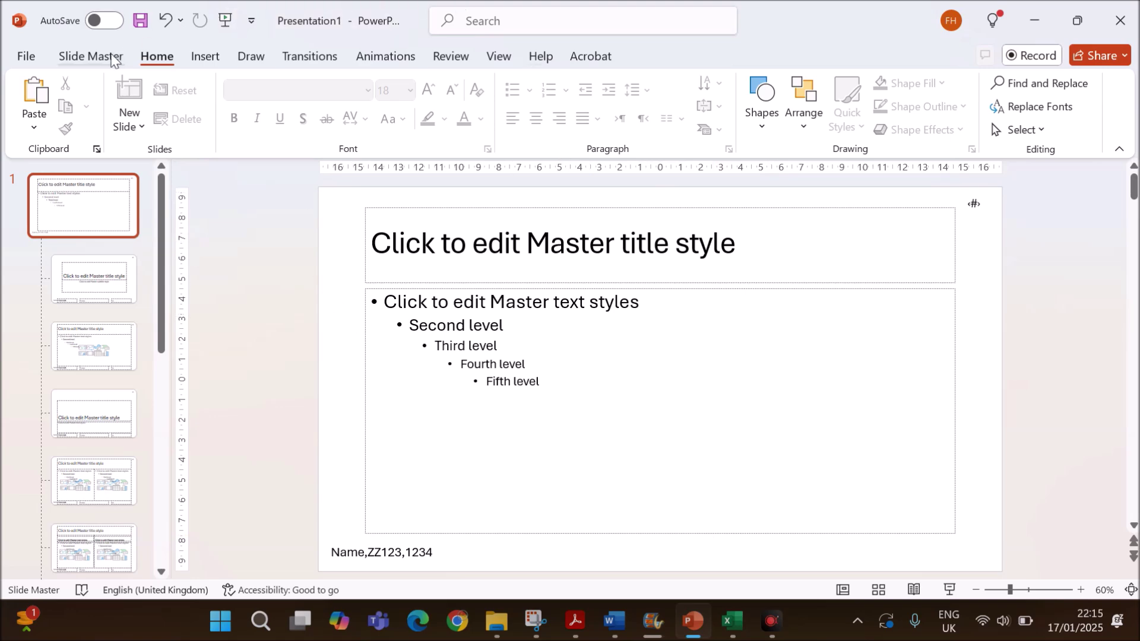
click(498, 56)
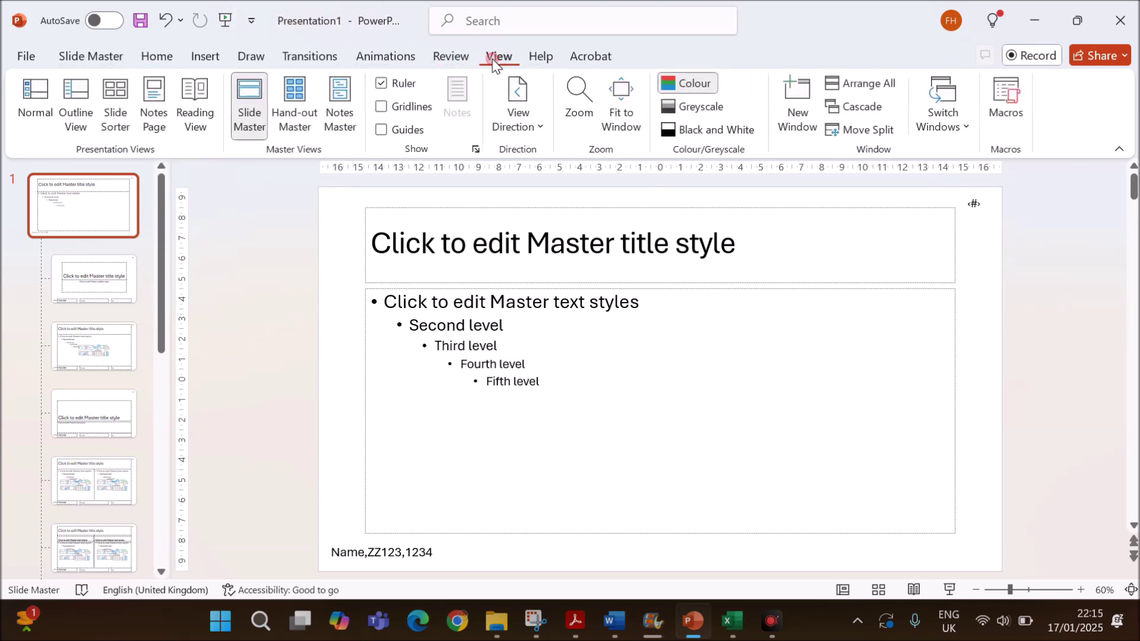
click(35, 103)
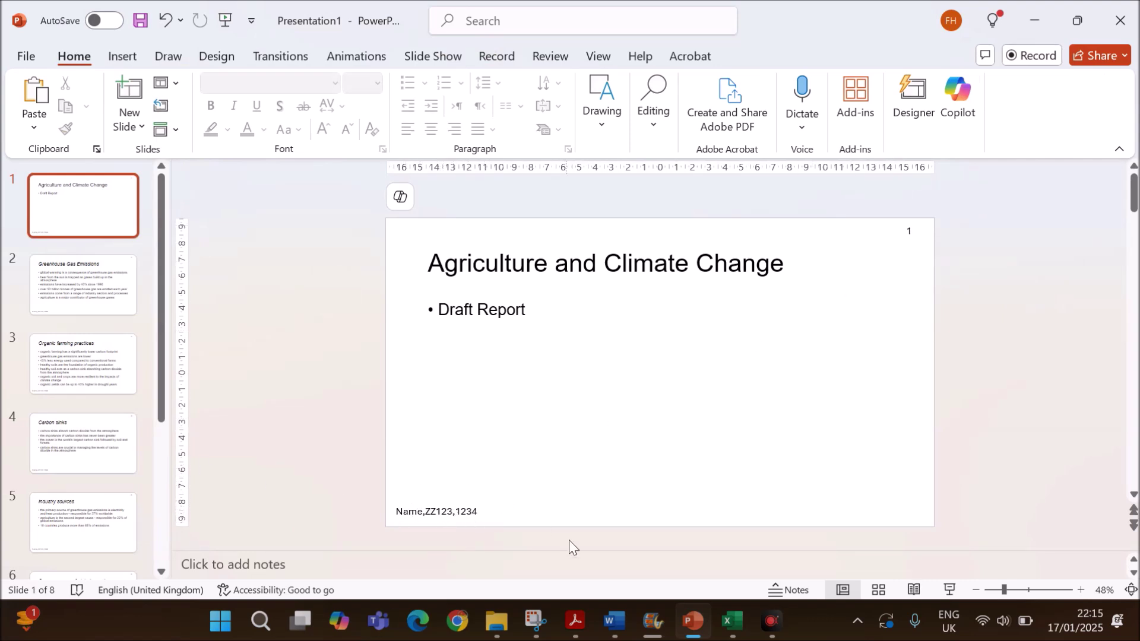
click(575, 621)
scroll(505, 341, down, 3)
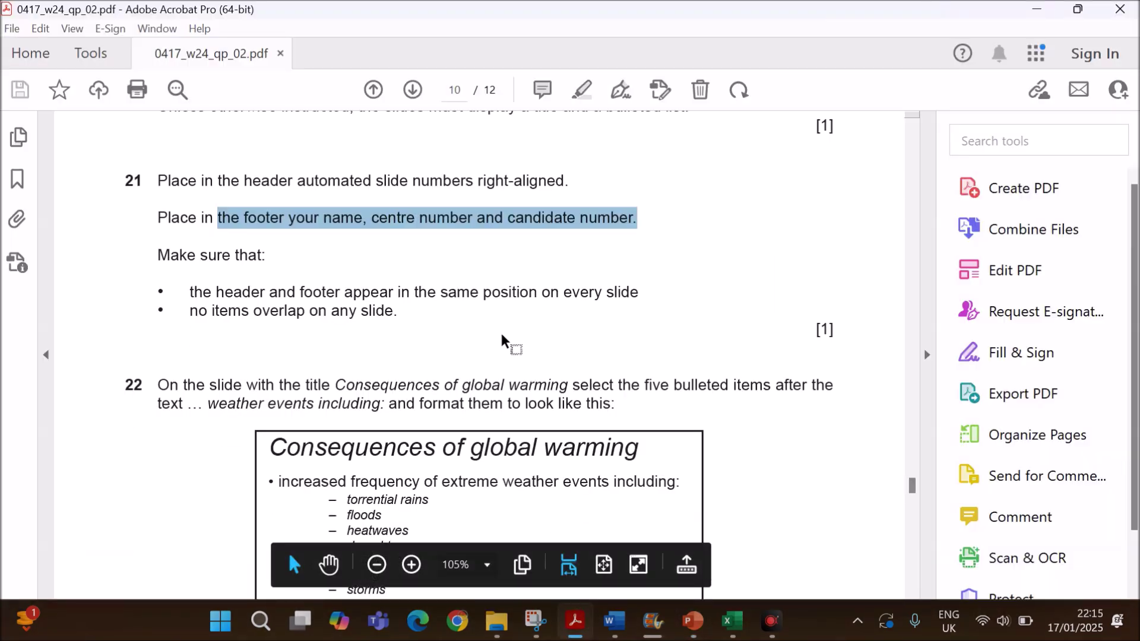
scroll(501, 334, down, 5)
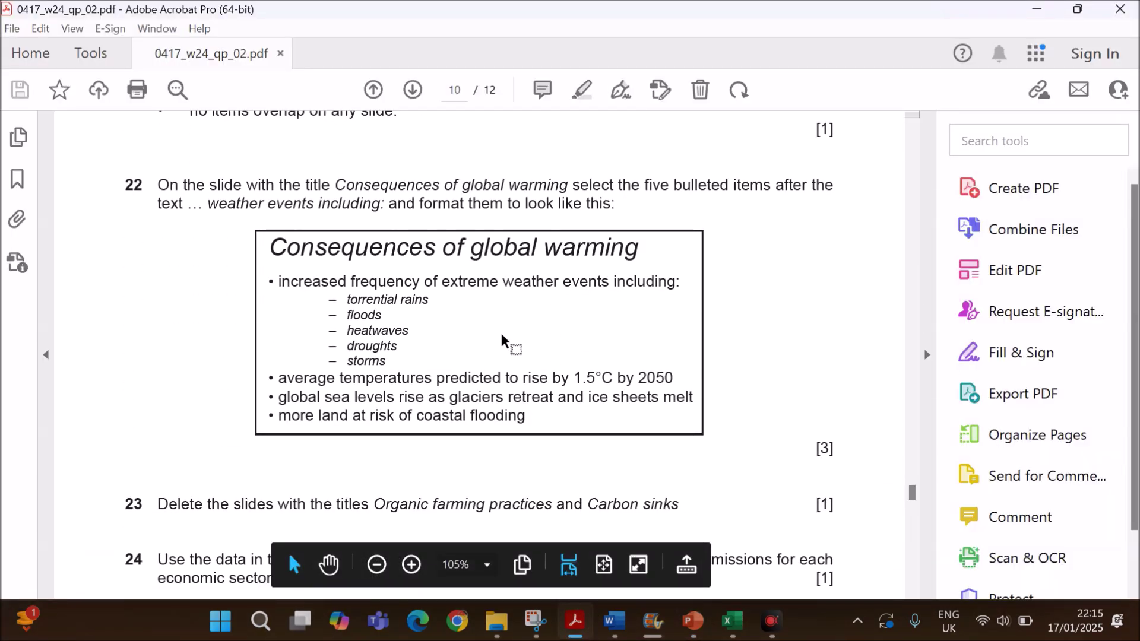
scroll(501, 334, up, 5)
scroll(501, 337, up, 2)
click(501, 332)
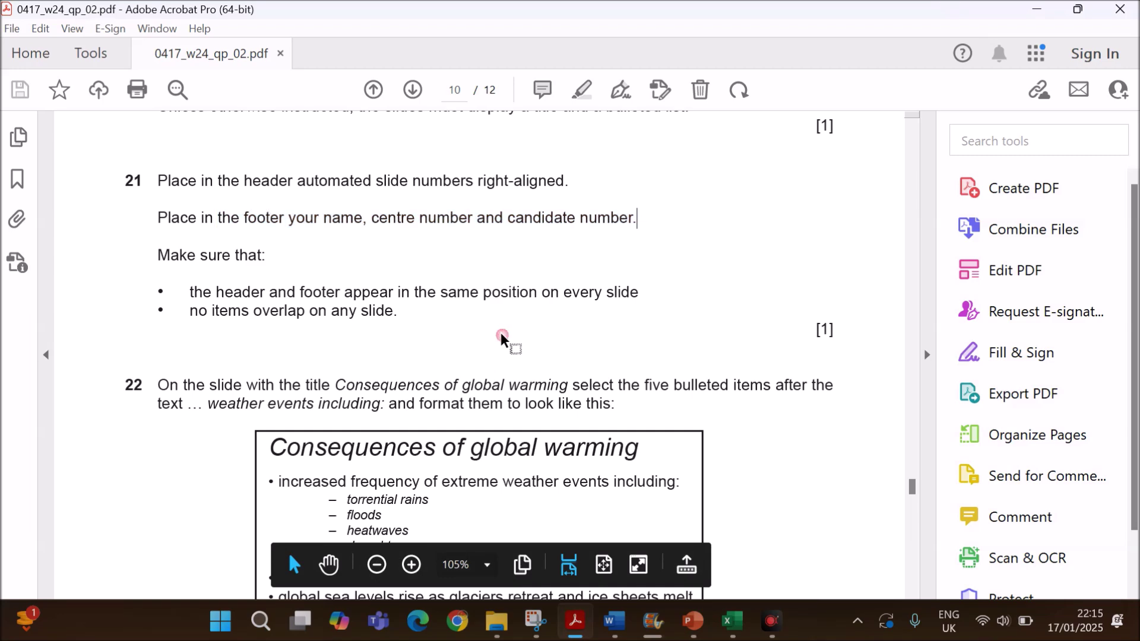
scroll(500, 332, up, 3)
scroll(501, 332, down, 5)
scroll(500, 335, down, 4)
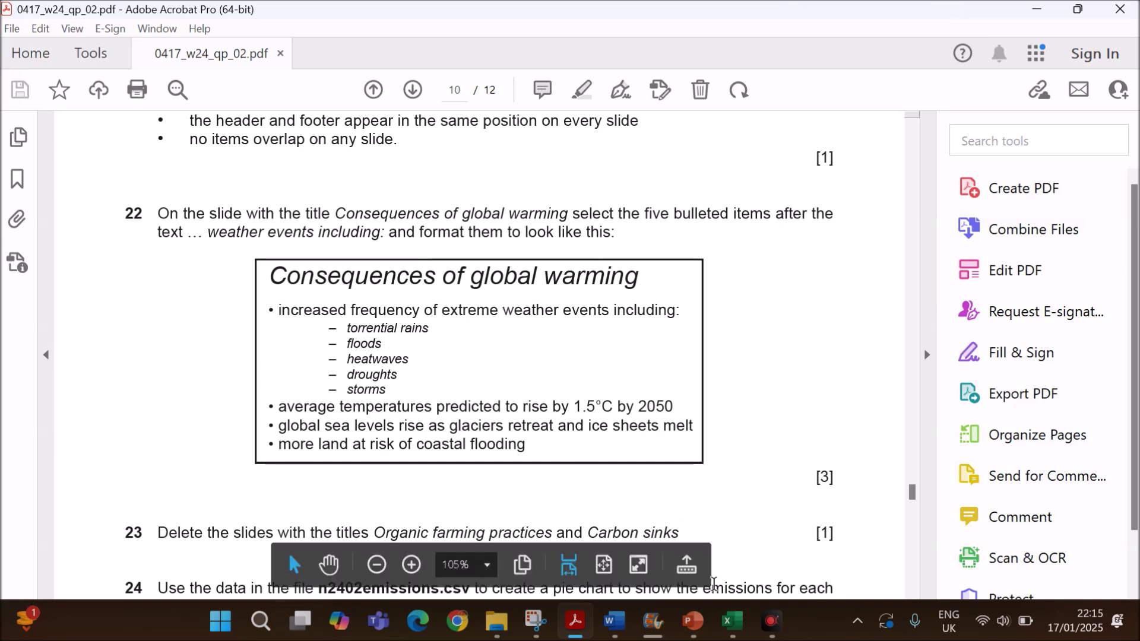
click(693, 621)
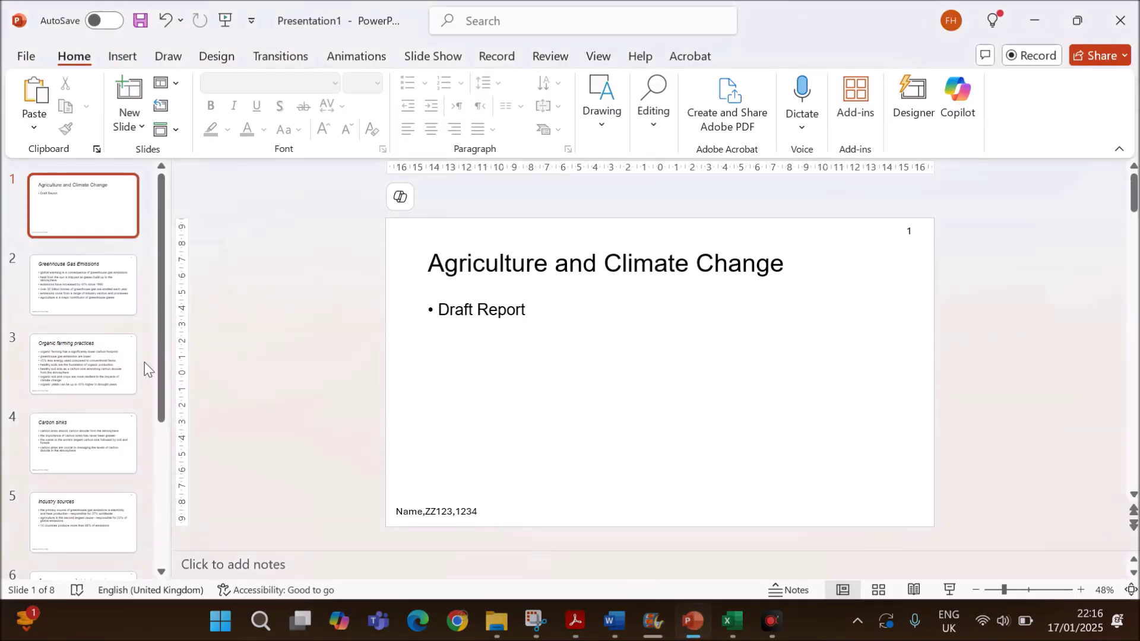
Select the five weather-event bullets, torrential rains to storms, on the Consequences of global warming slide
scroll(60, 469, down, 2)
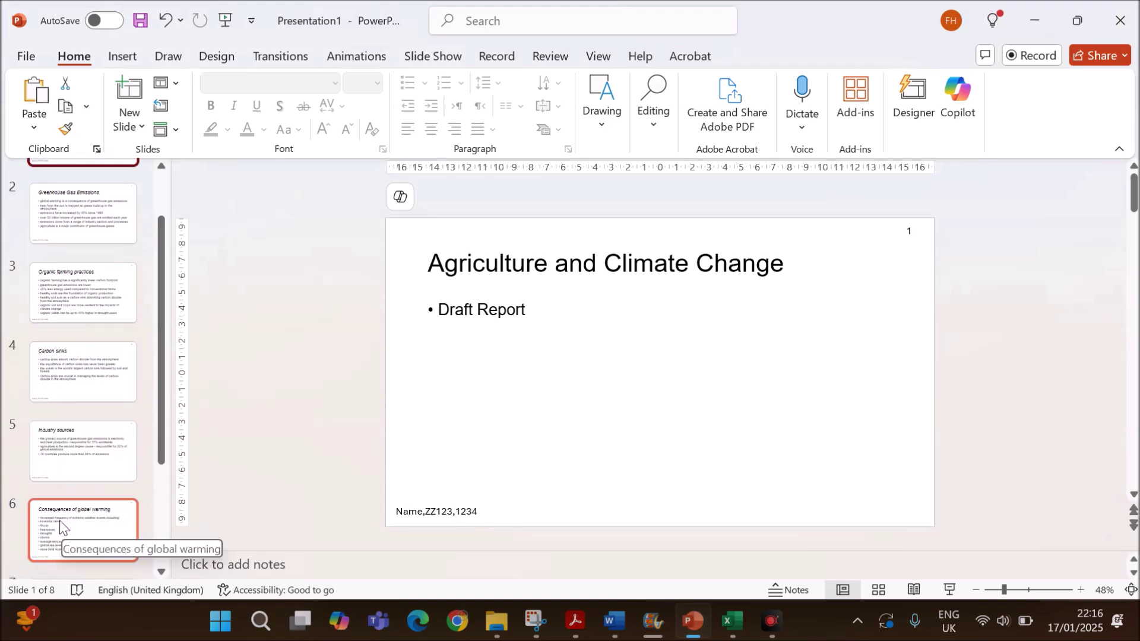
click(51, 511)
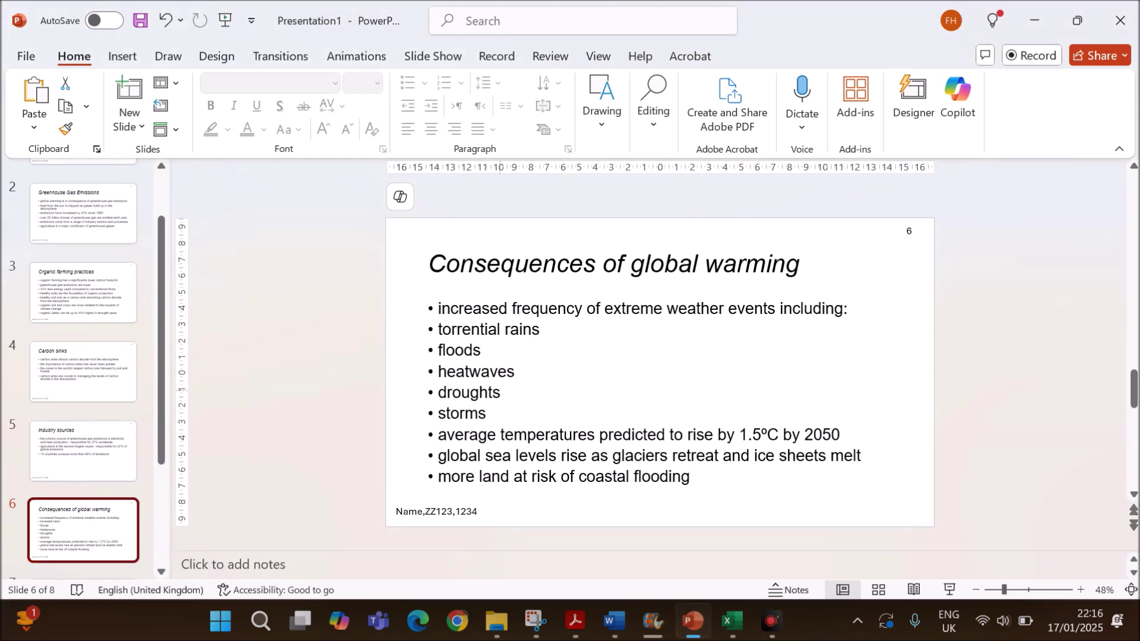
drag(438, 328, 491, 414)
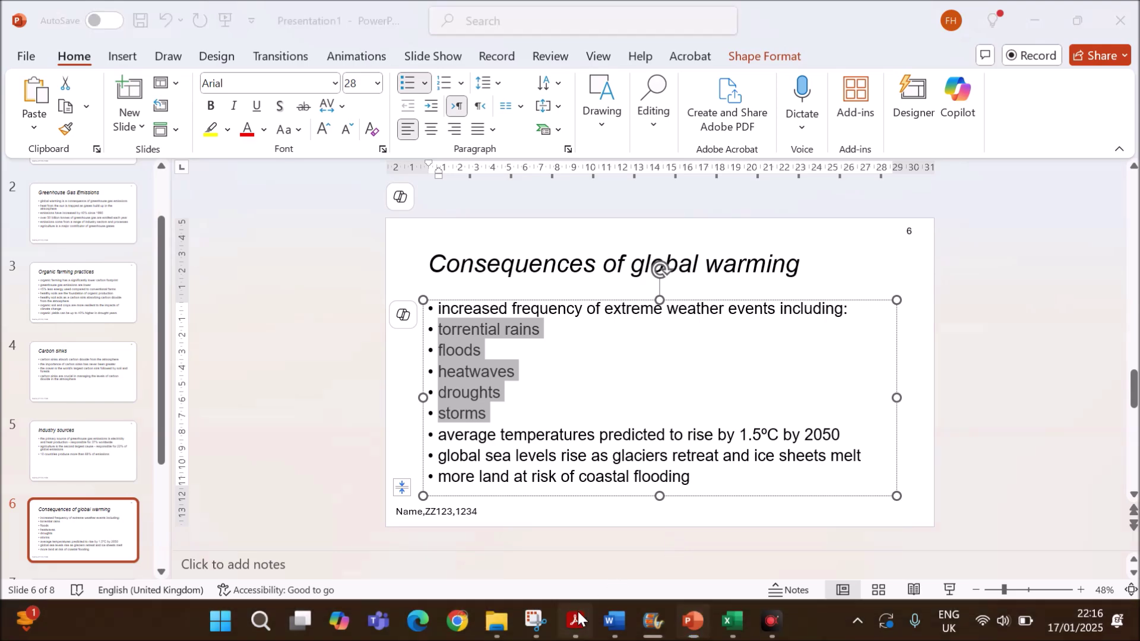
key(alt+Tab)
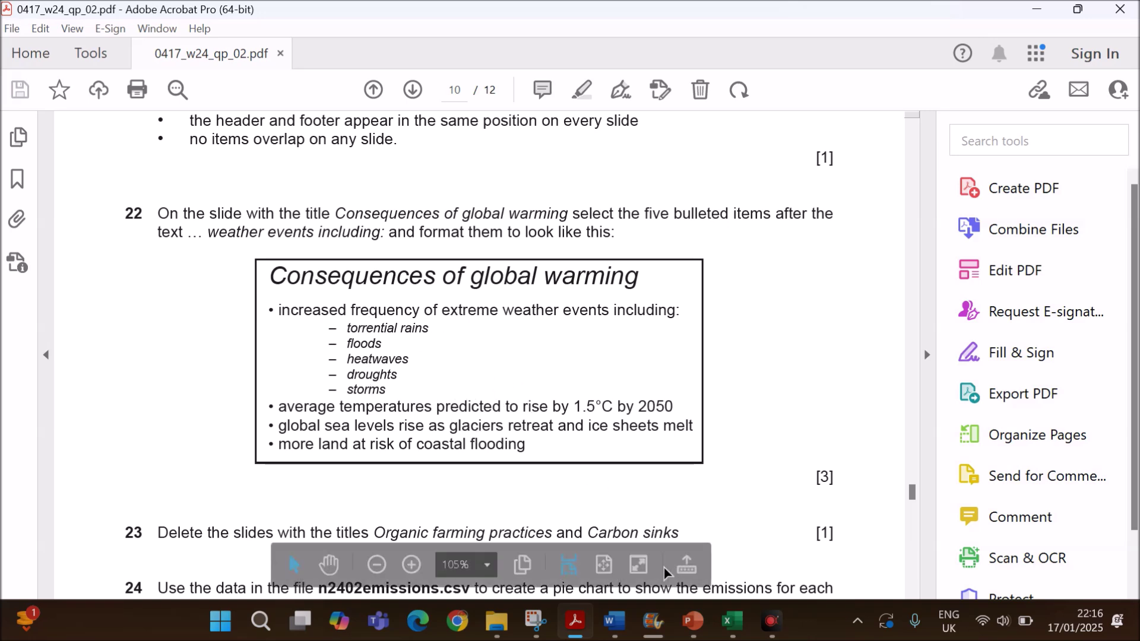
click(692, 621)
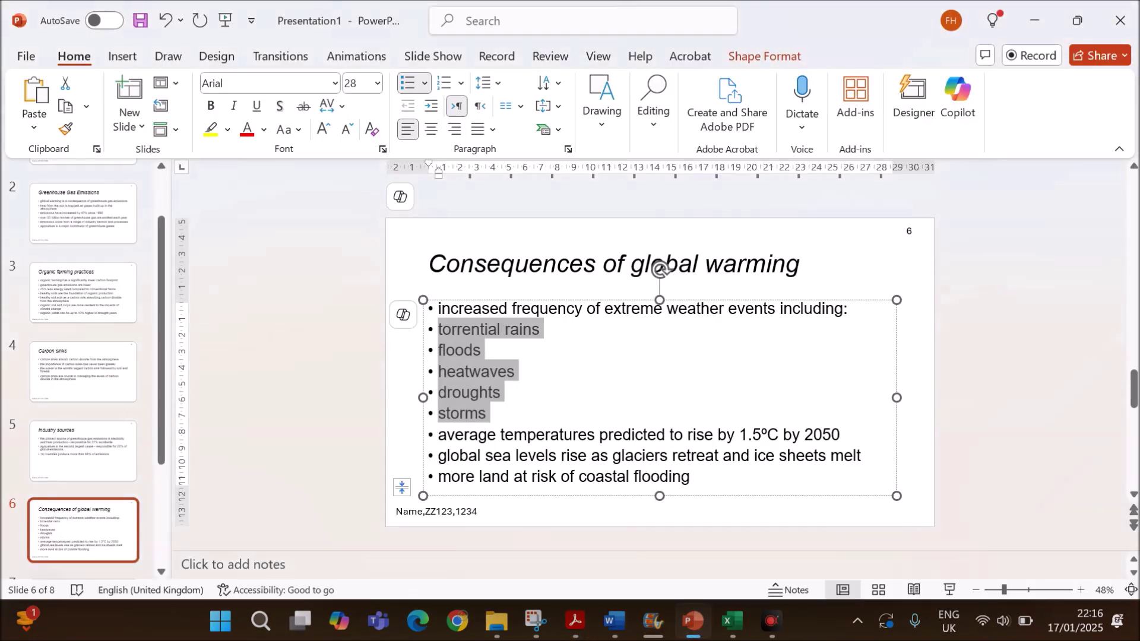
Demote the five weather bullets two levels and give them Figure Dash bullets
click(432, 114)
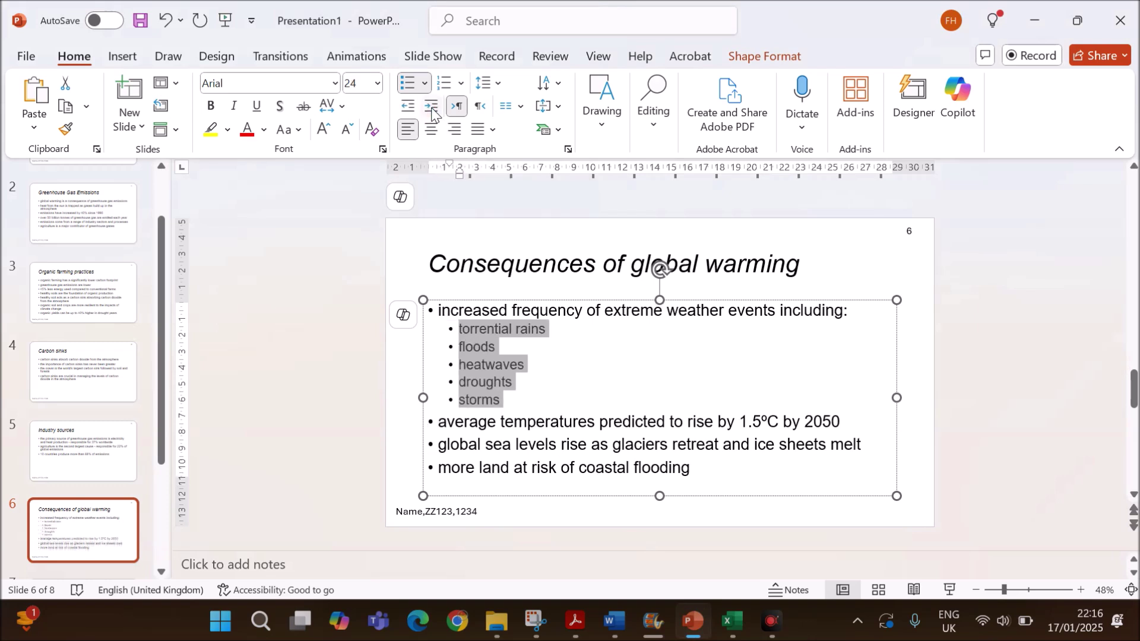
click(432, 114)
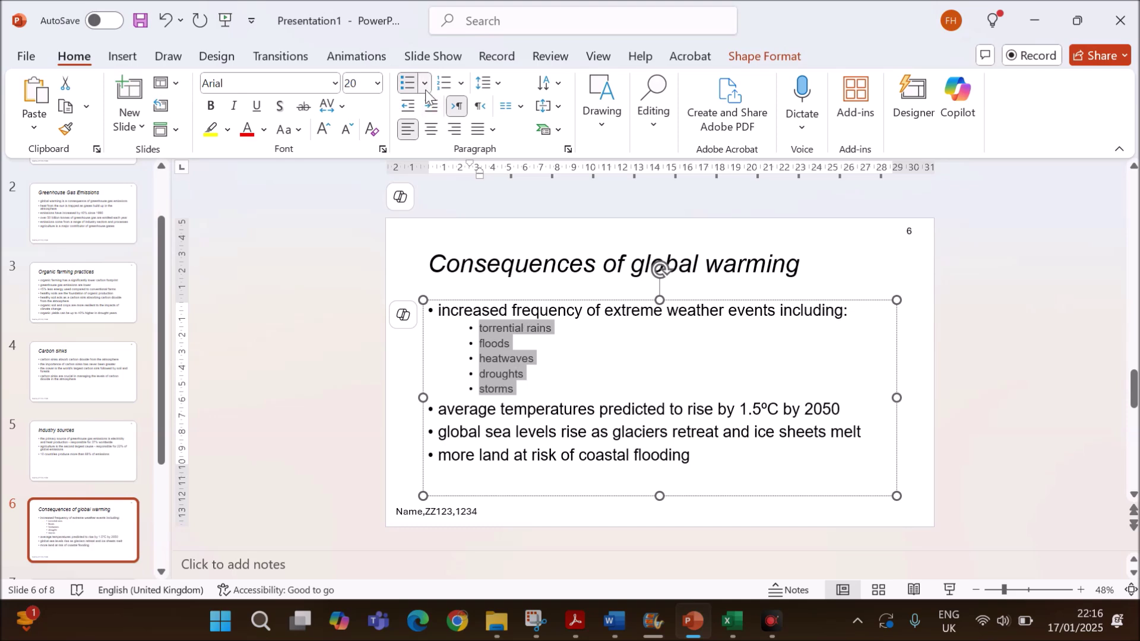
click(425, 83)
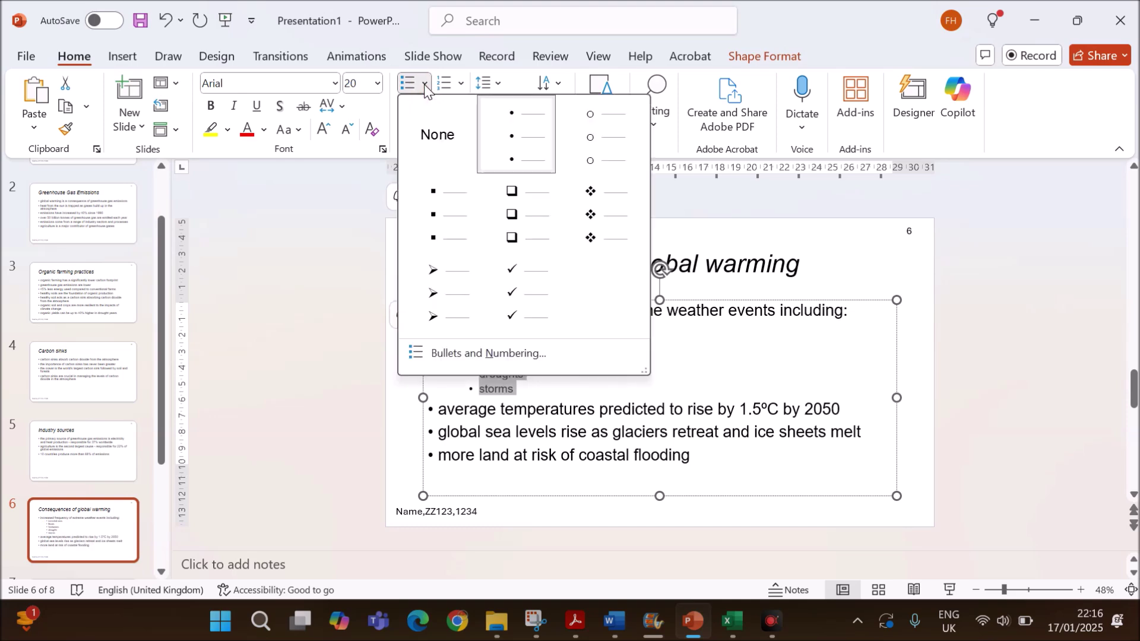
click(463, 353)
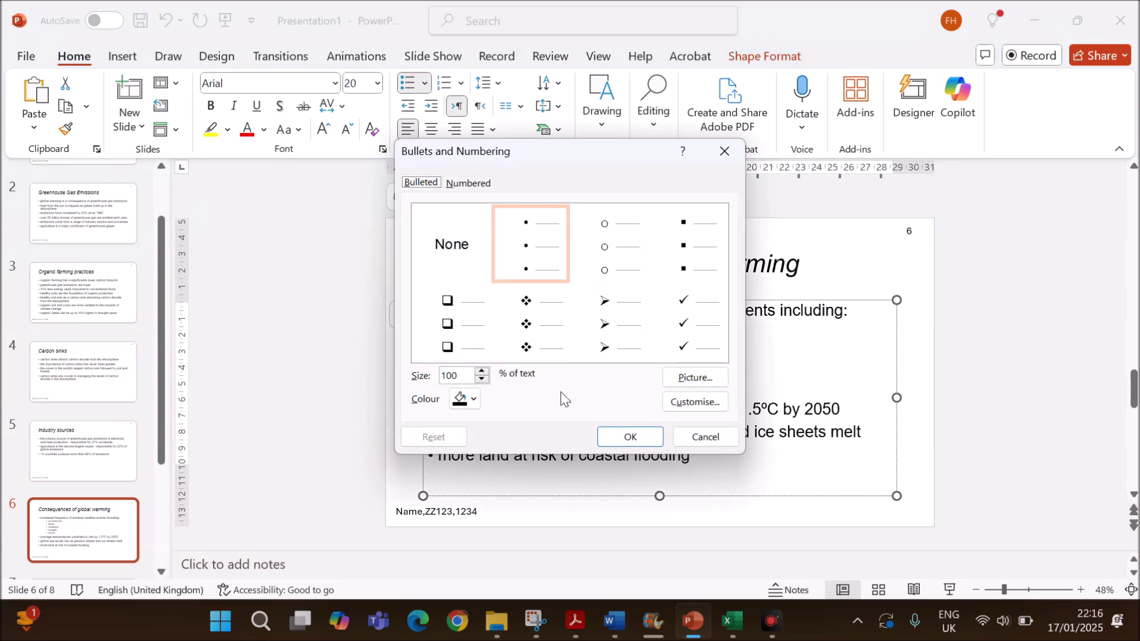
click(688, 402)
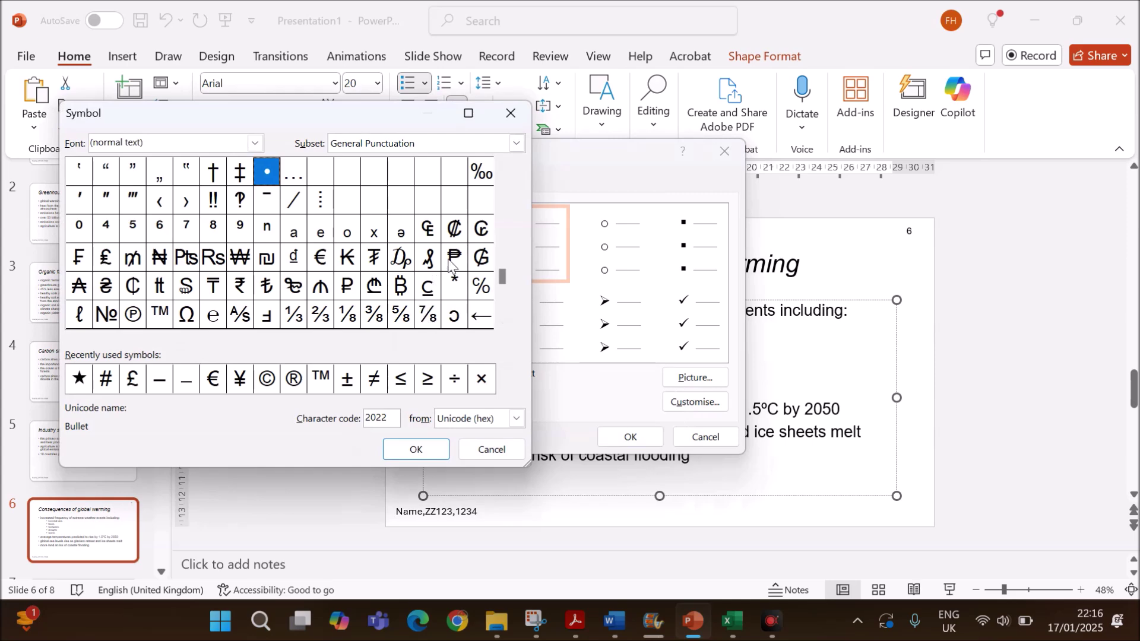
mouse_move(502, 277)
mouse_down()
mouse_move(500, 317)
mouse_move(504, 272)
mouse_up()
click(159, 389)
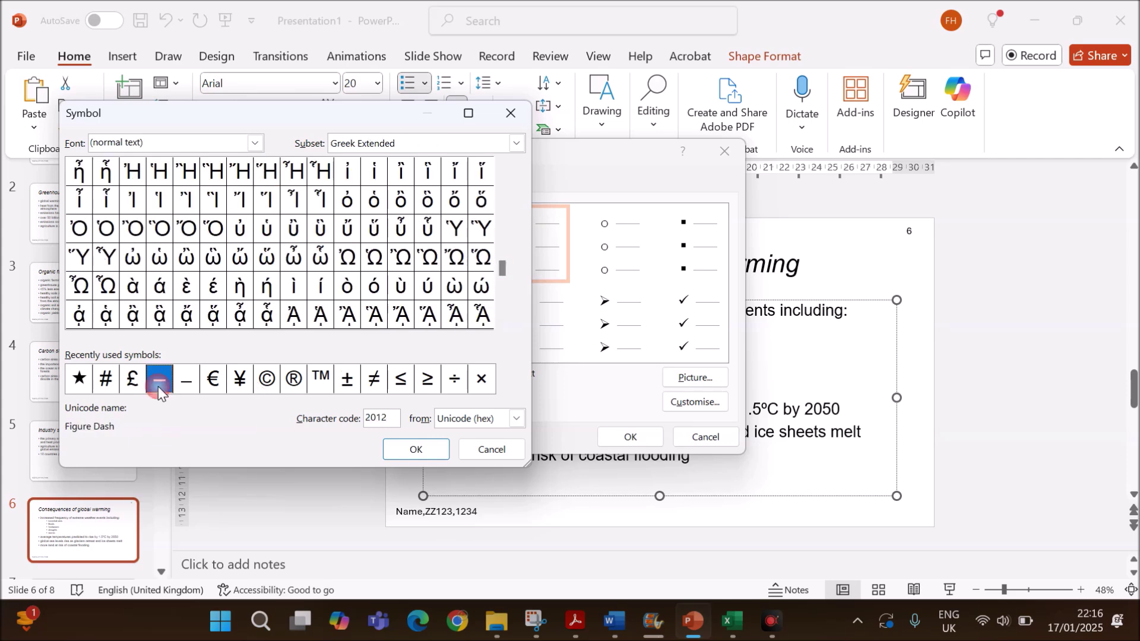
click(404, 449)
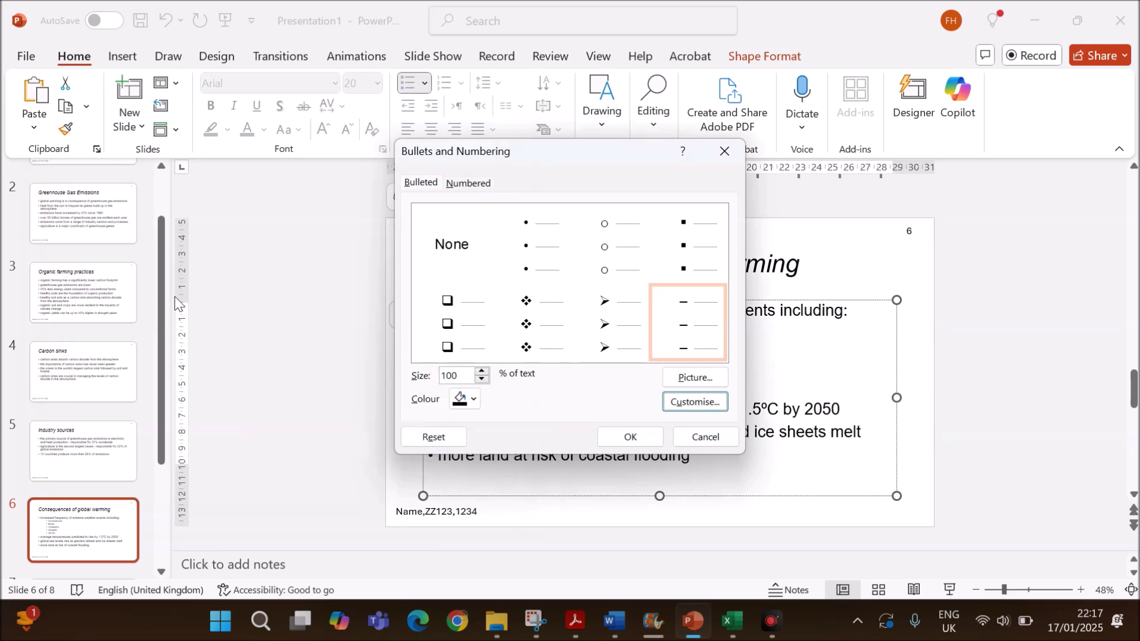
click(641, 442)
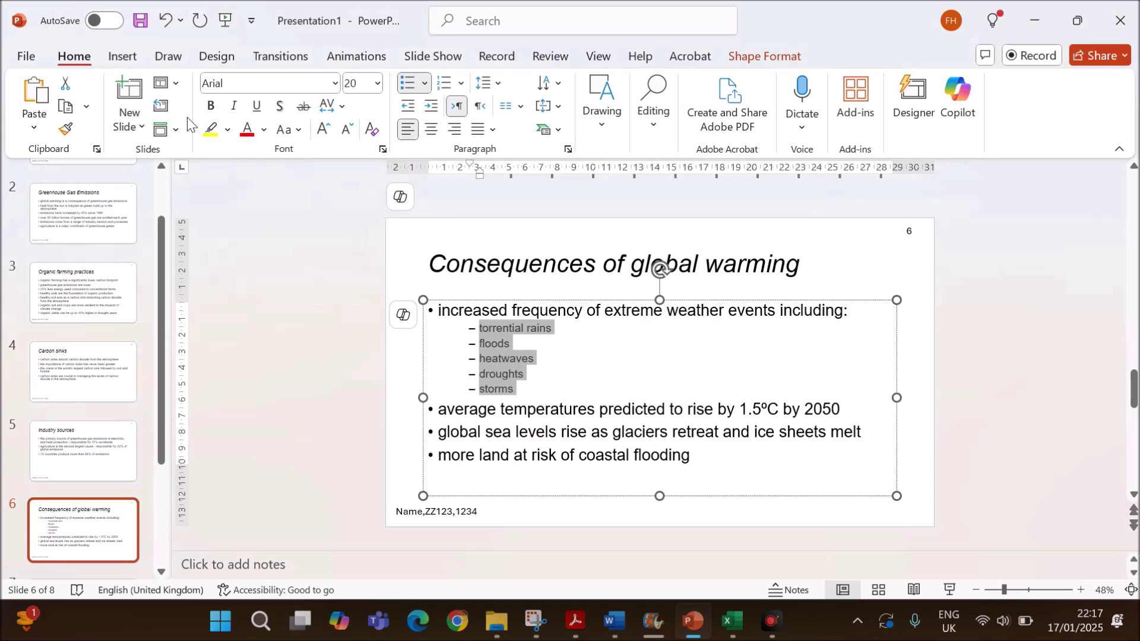
Make the five dash sub-items italic and zoom the slide in to 60%
click(235, 105)
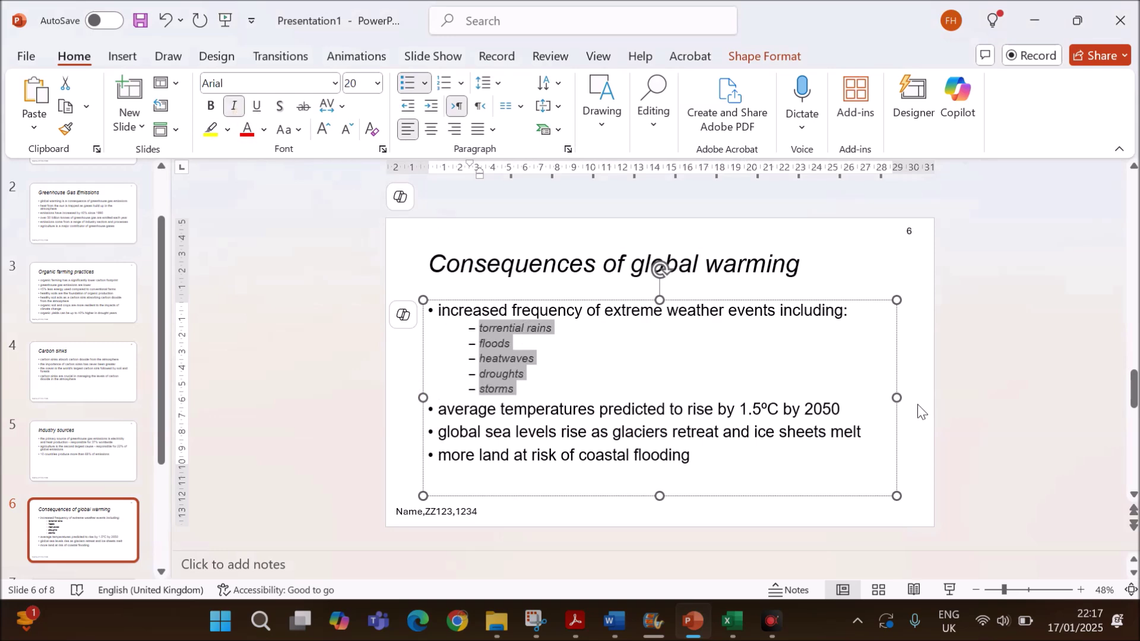
click(962, 399)
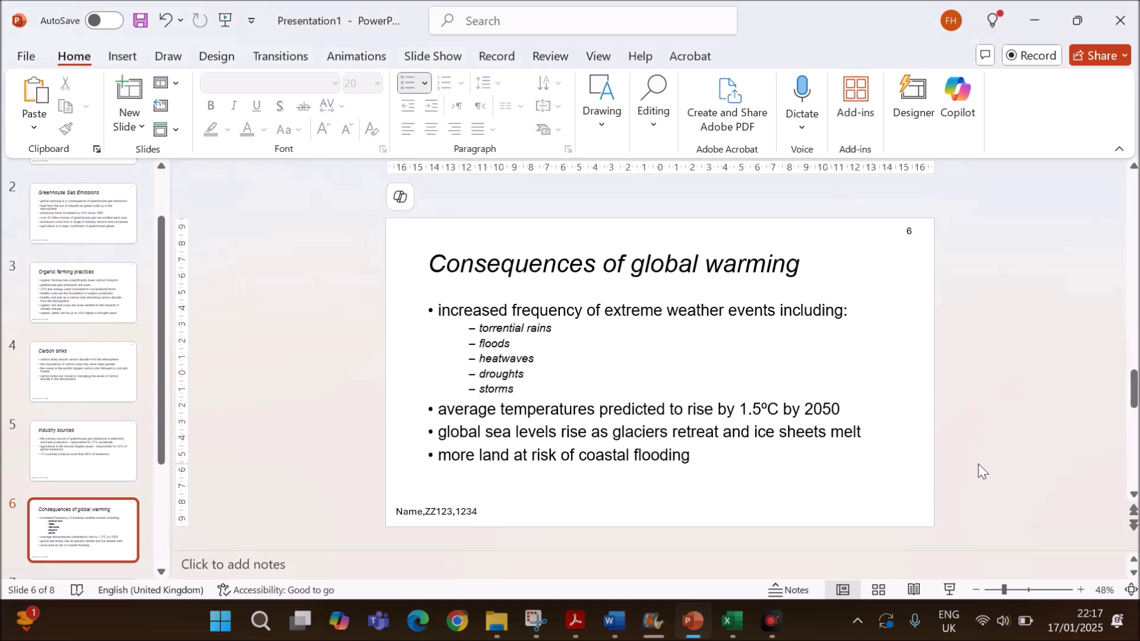
click(1081, 589)
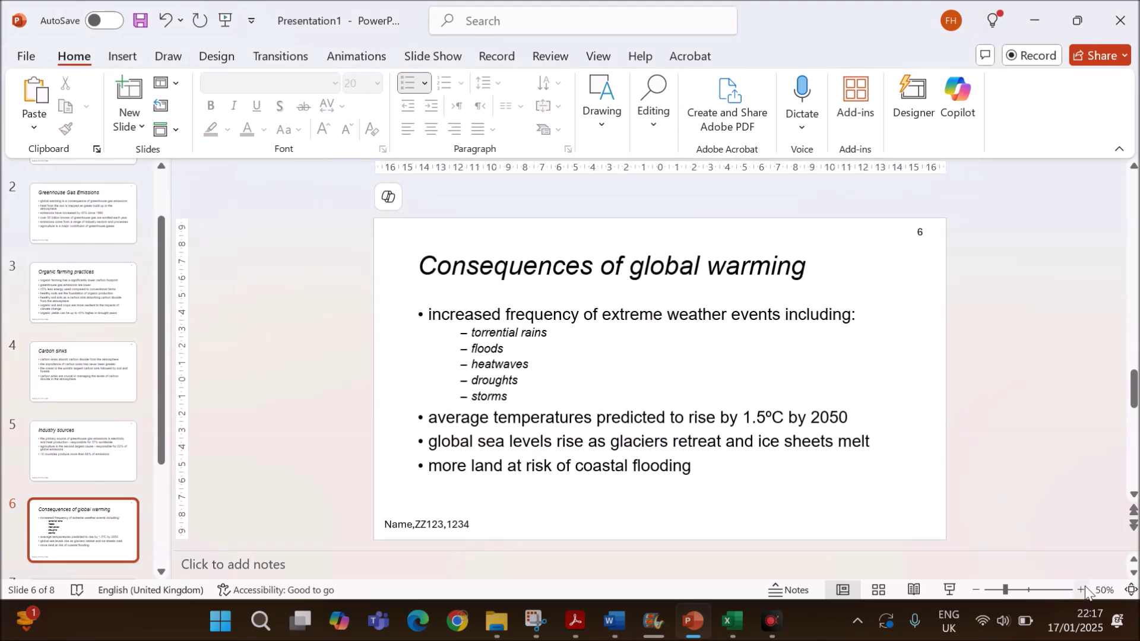
click(1084, 589)
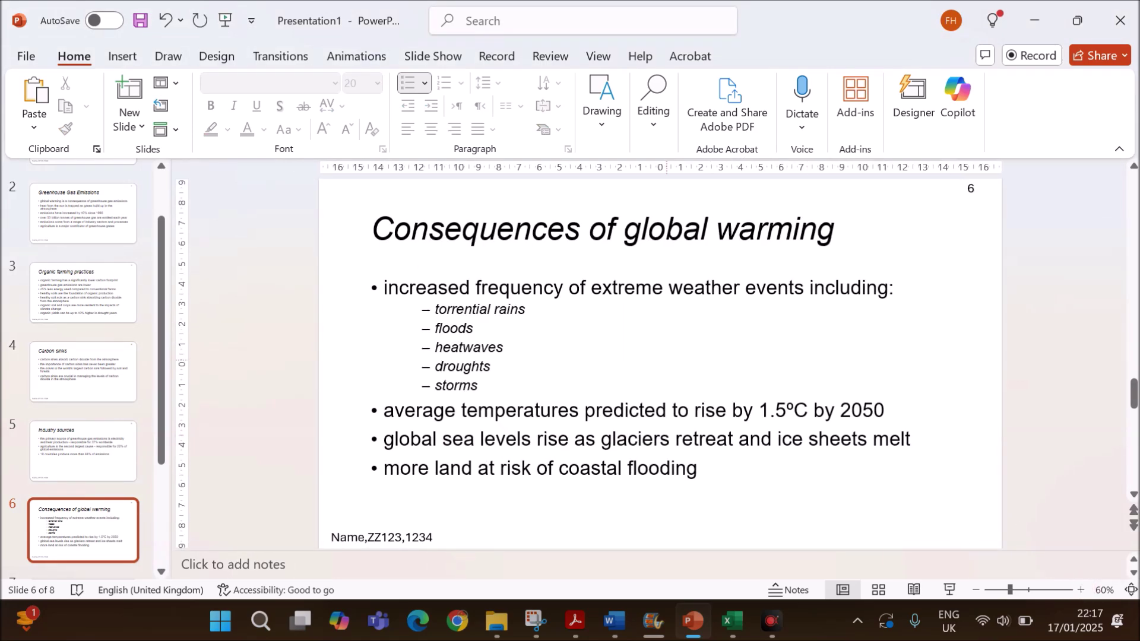
click(583, 622)
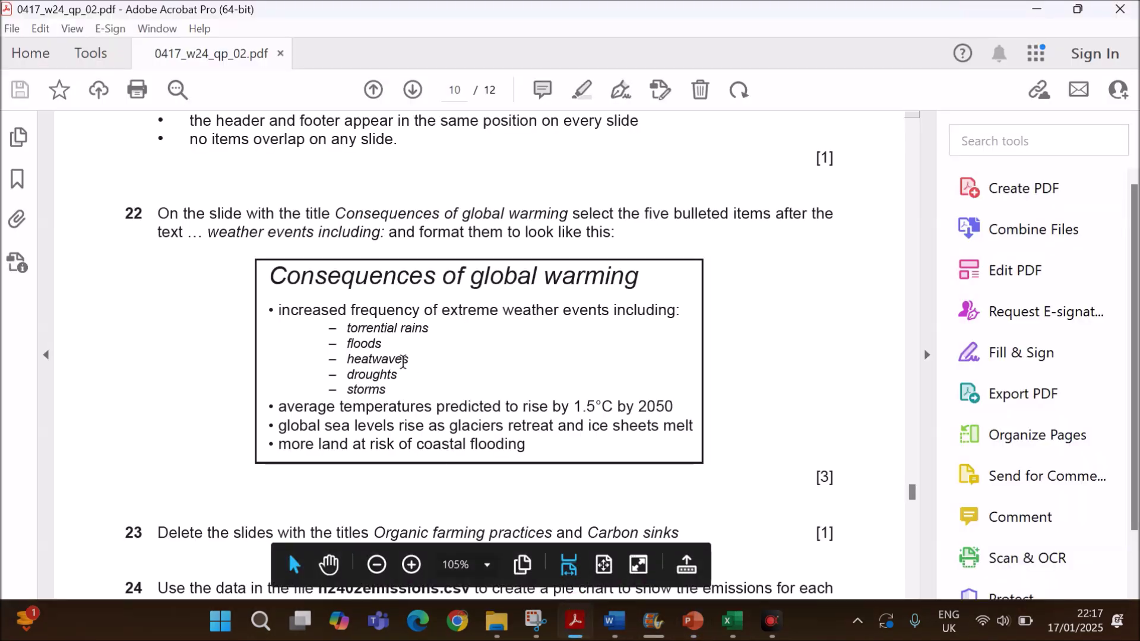
Scroll to question 23, which asks to delete the Organic farming practices and Carbon sinks slides
scroll(402, 361, down, 3)
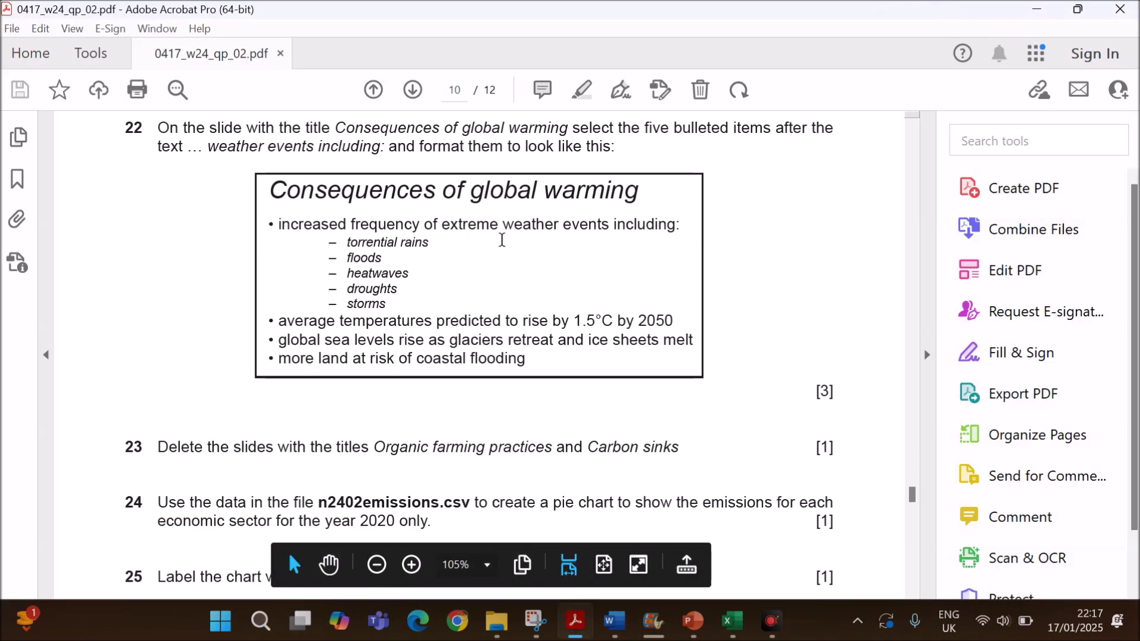
scroll(469, 308, down, 1)
scroll(458, 326, up, 1)
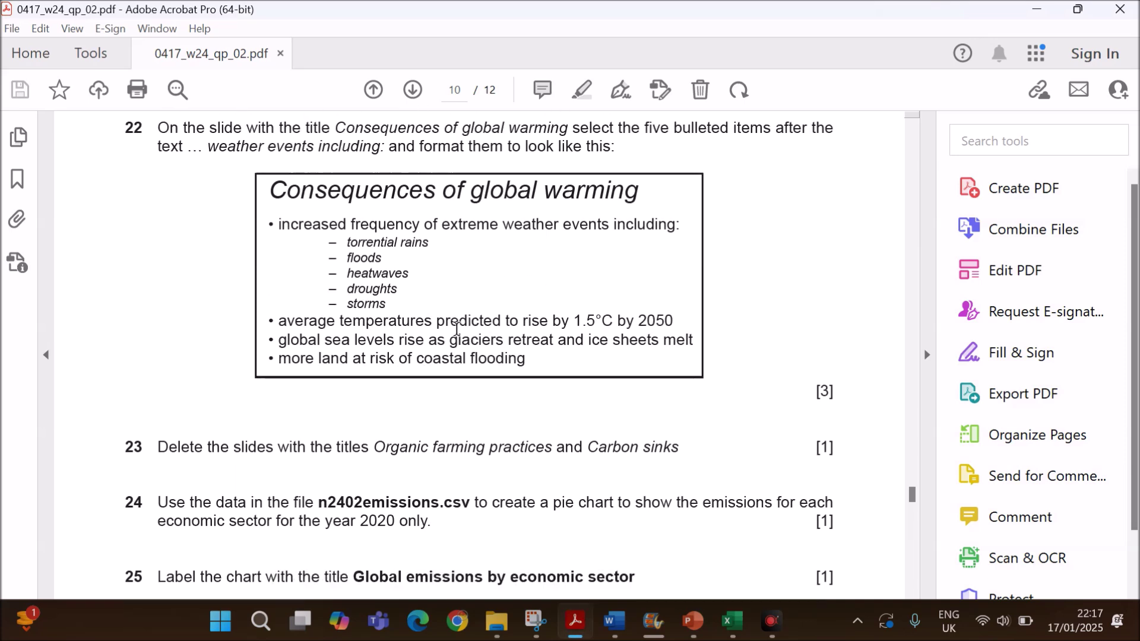
scroll(456, 328, up, 3)
scroll(456, 329, down, 4)
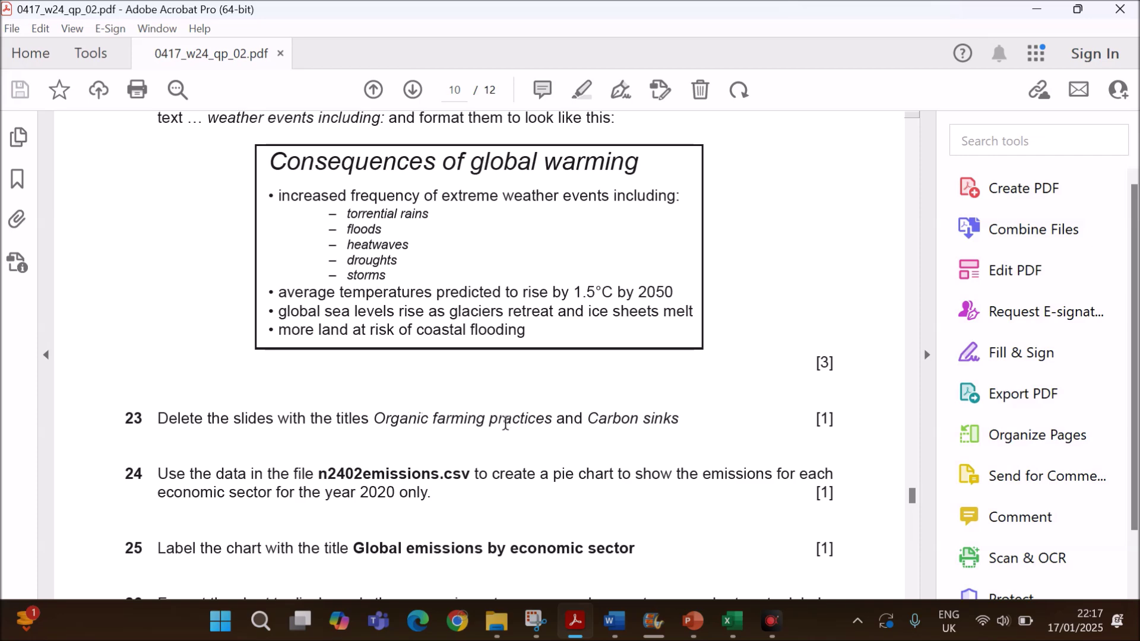
Delete the Organic farming practices and Carbon sinks slides so Industry sources becomes slide 3
click(693, 621)
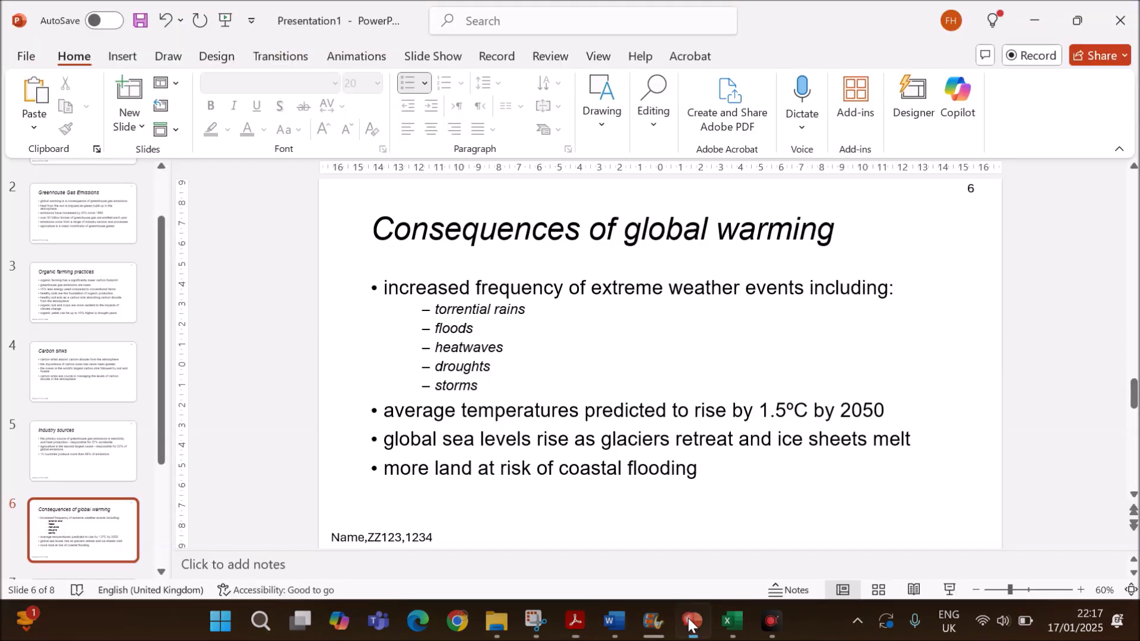
click(90, 315)
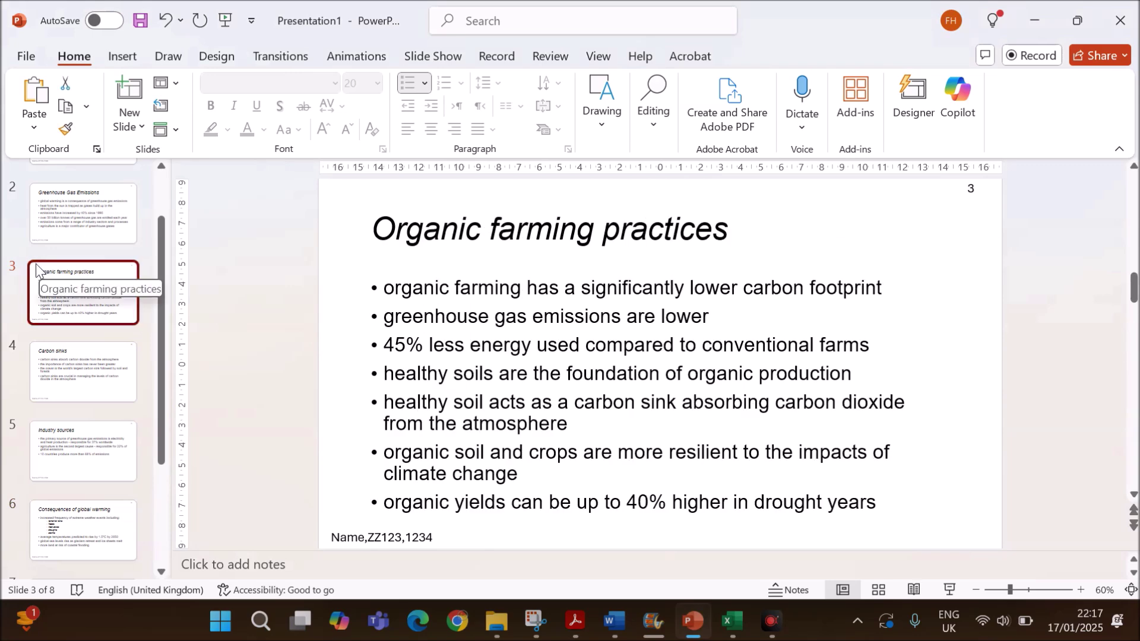
click(56, 353)
click(69, 308)
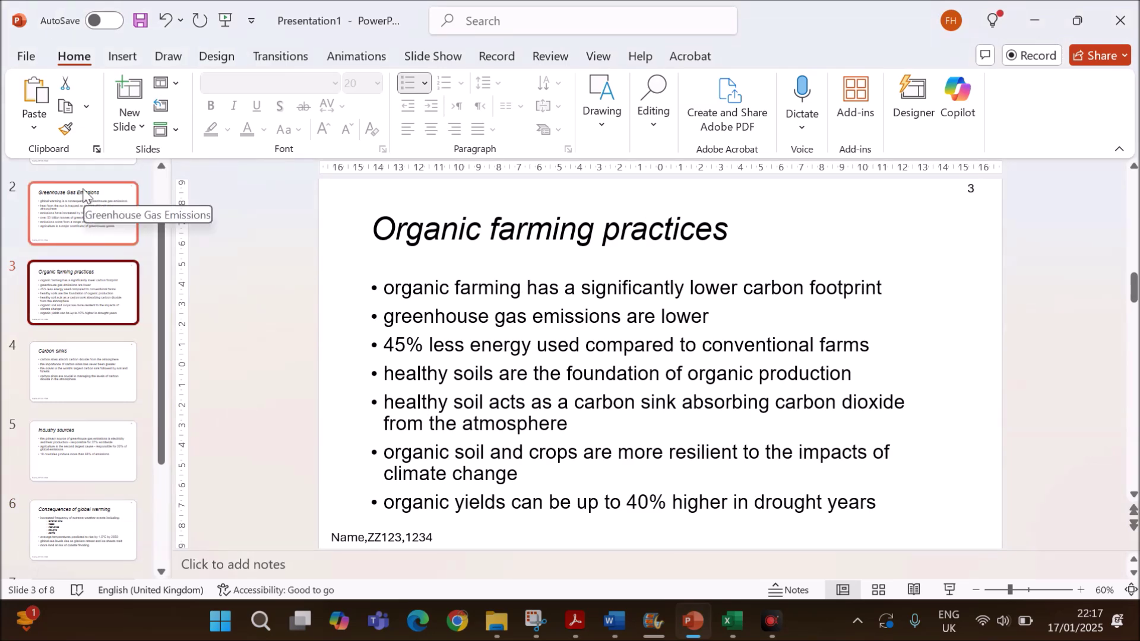
scroll(80, 208, up, 1)
key(Delete)
key(Delete)
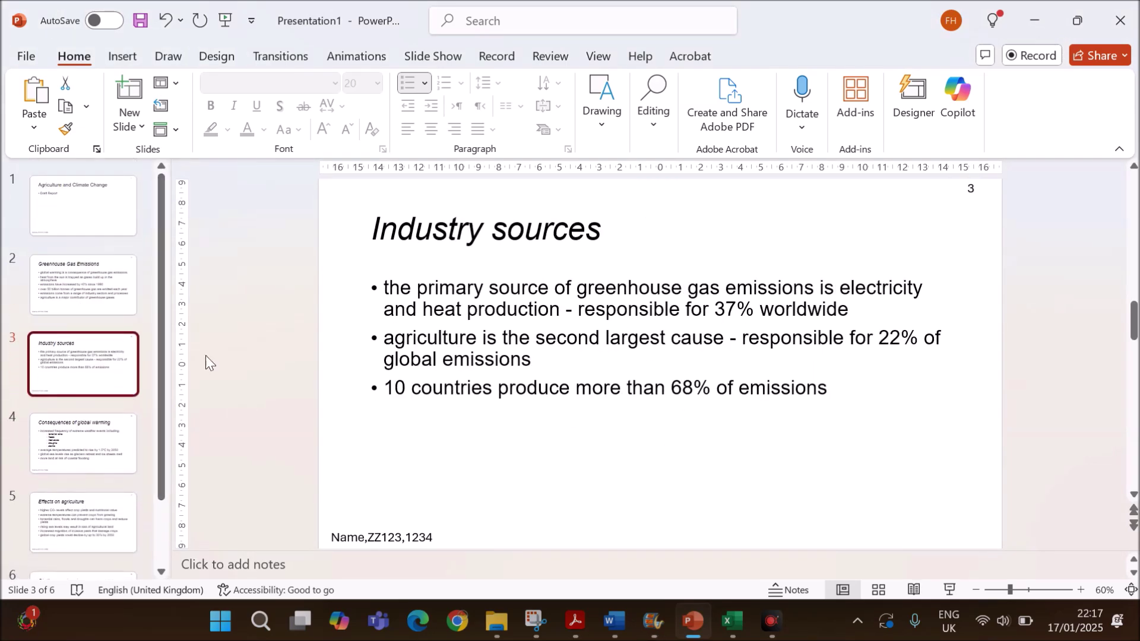
scroll(102, 387, down, 1)
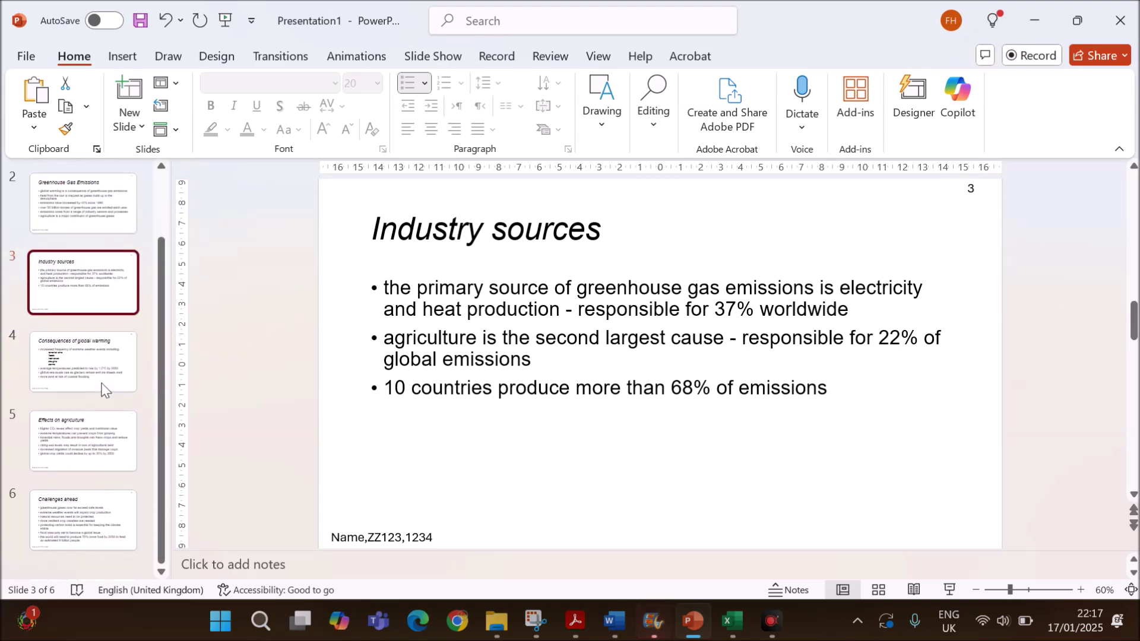
scroll(95, 403, up, 1)
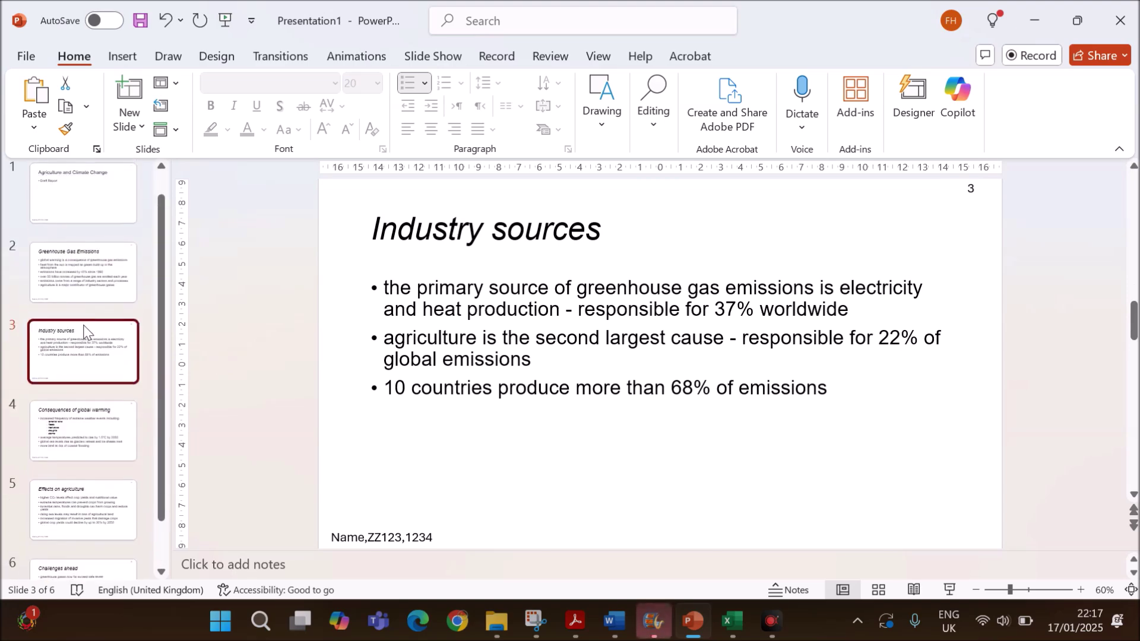
click(574, 621)
Read question 24's pie-chart and year-2020 requirements, then bring up the n2402emissions spreadsheet
scroll(493, 442, down, 1)
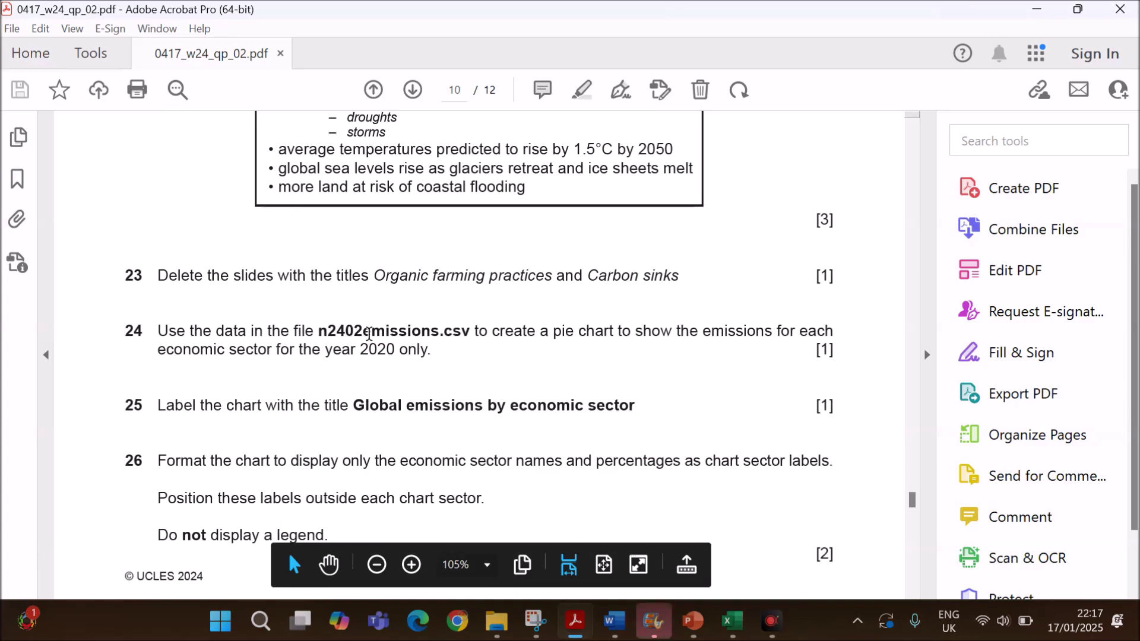
drag(369, 334, 773, 331)
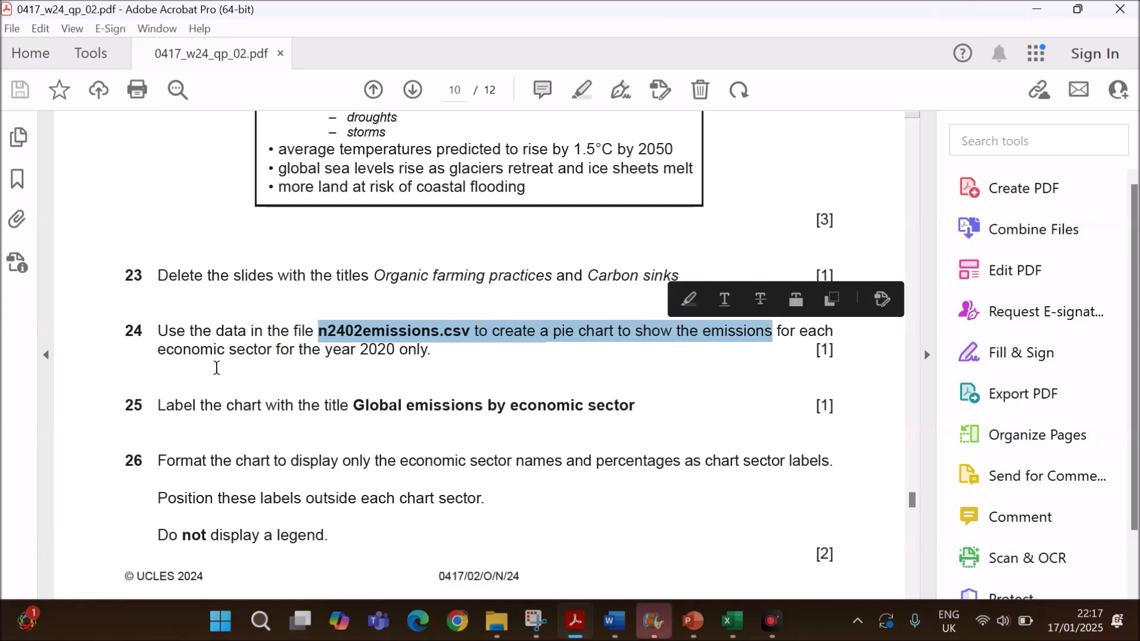
drag(230, 350, 413, 352)
click(466, 386)
mouse_move(707, 585)
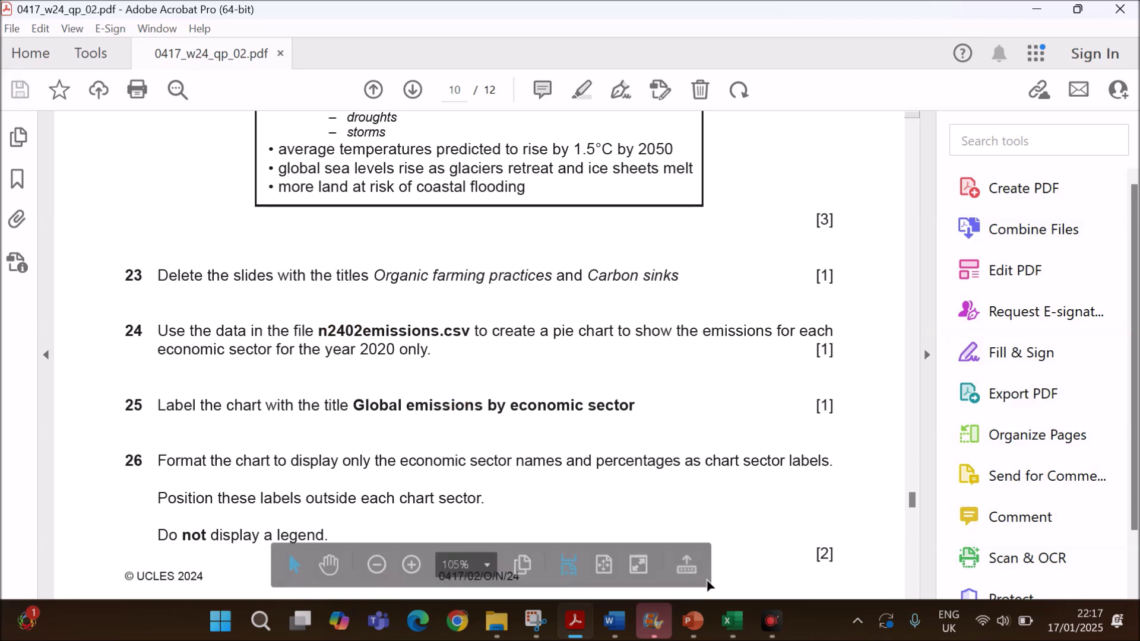
click(729, 619)
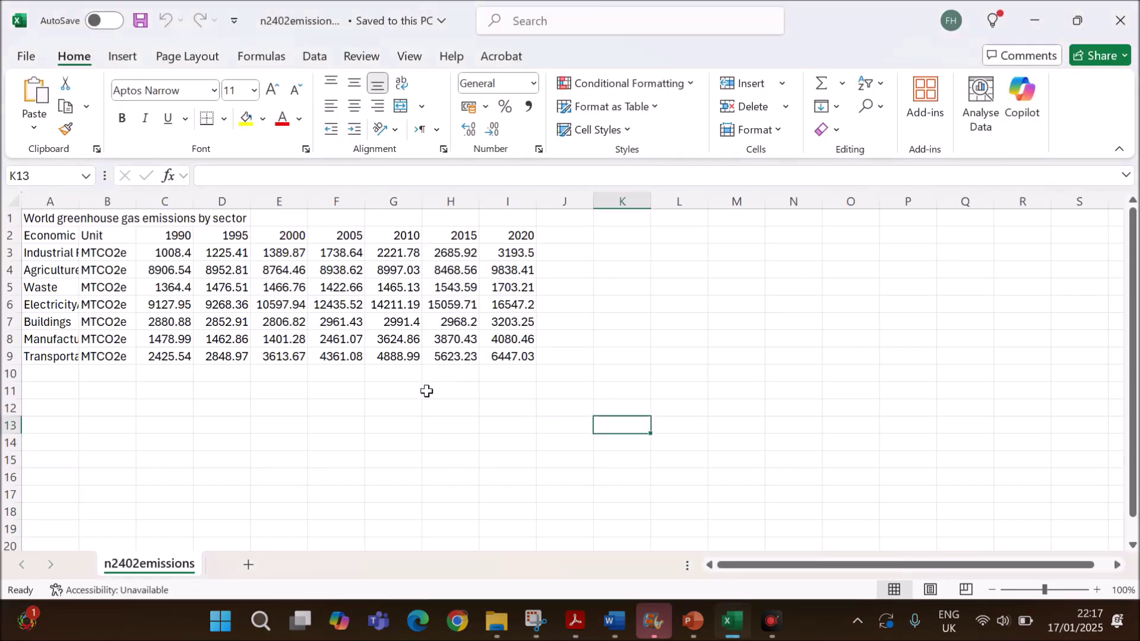
Autofit every column on the sheet so full sector names show
click(717, 351)
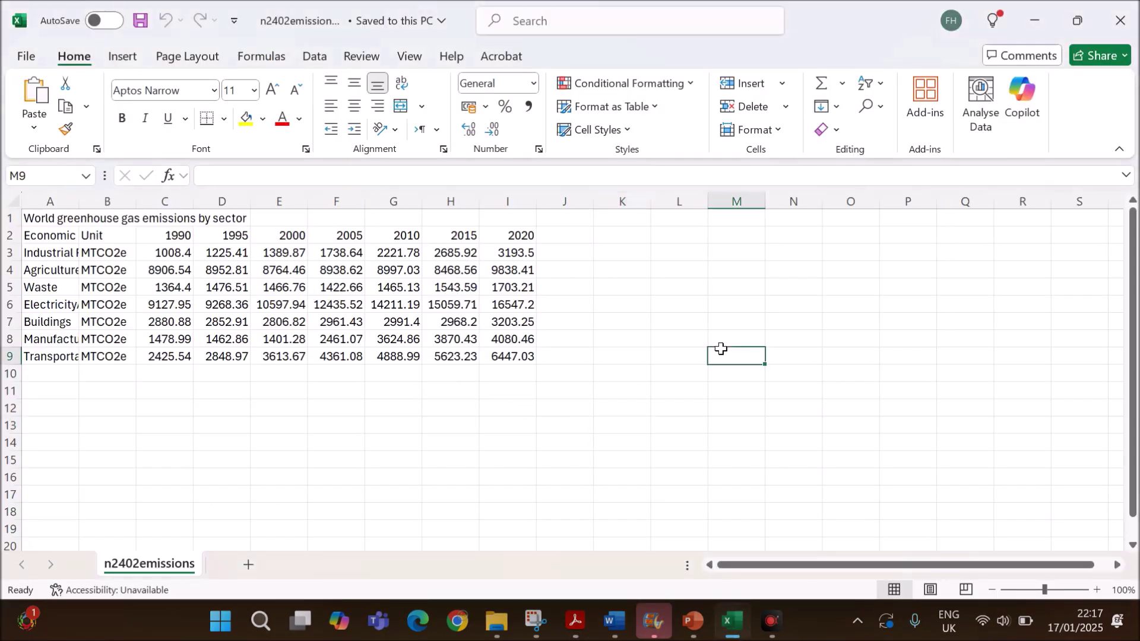
click(11, 201)
double_click(78, 200)
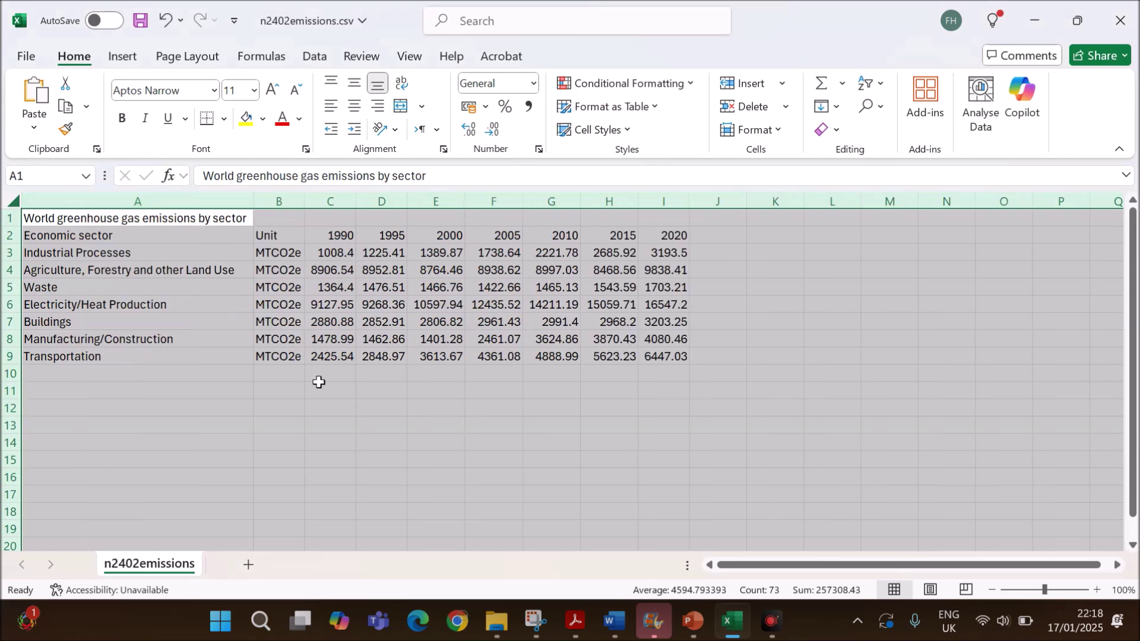
click(335, 409)
Select the sector names in A3:A9 together with the 2020 values in I3:I9
click(177, 256)
drag(177, 256, 162, 357)
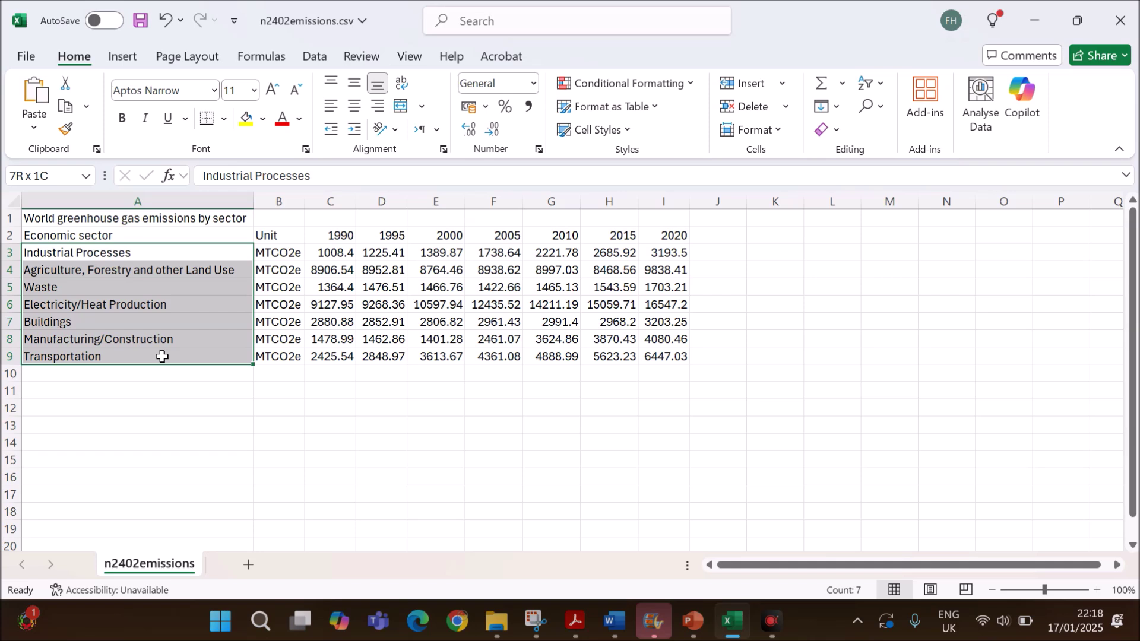
drag(162, 356, 162, 356)
ctrl+drag(665, 254, 662, 355)
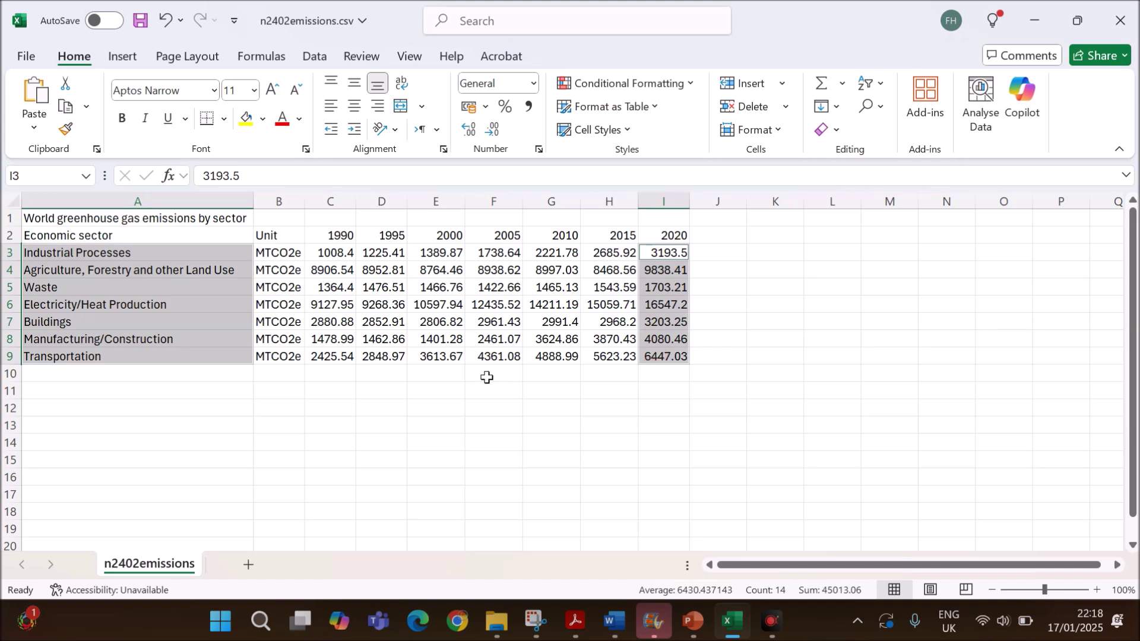
Insert a 2D pie chart of the selected 2020 sector emissions
click(123, 57)
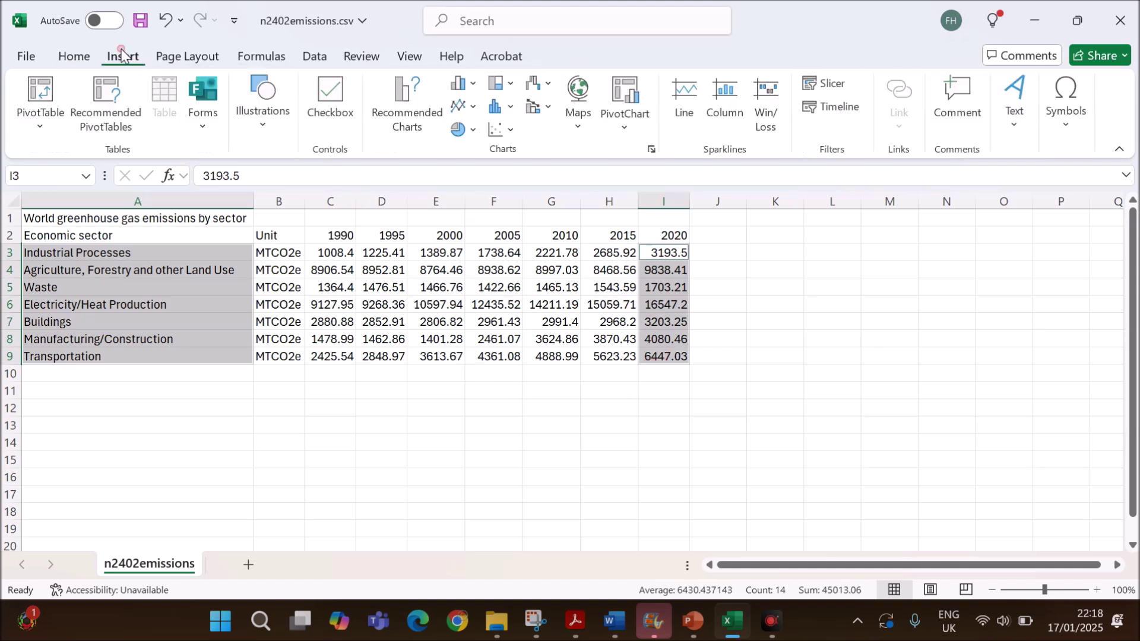
click(466, 129)
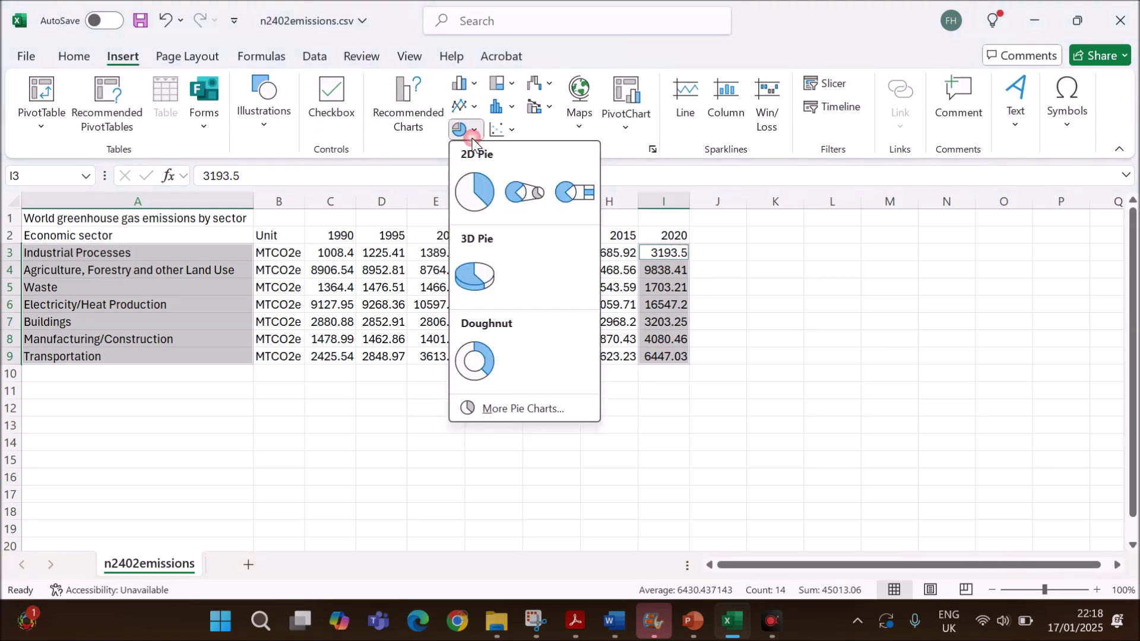
click(475, 192)
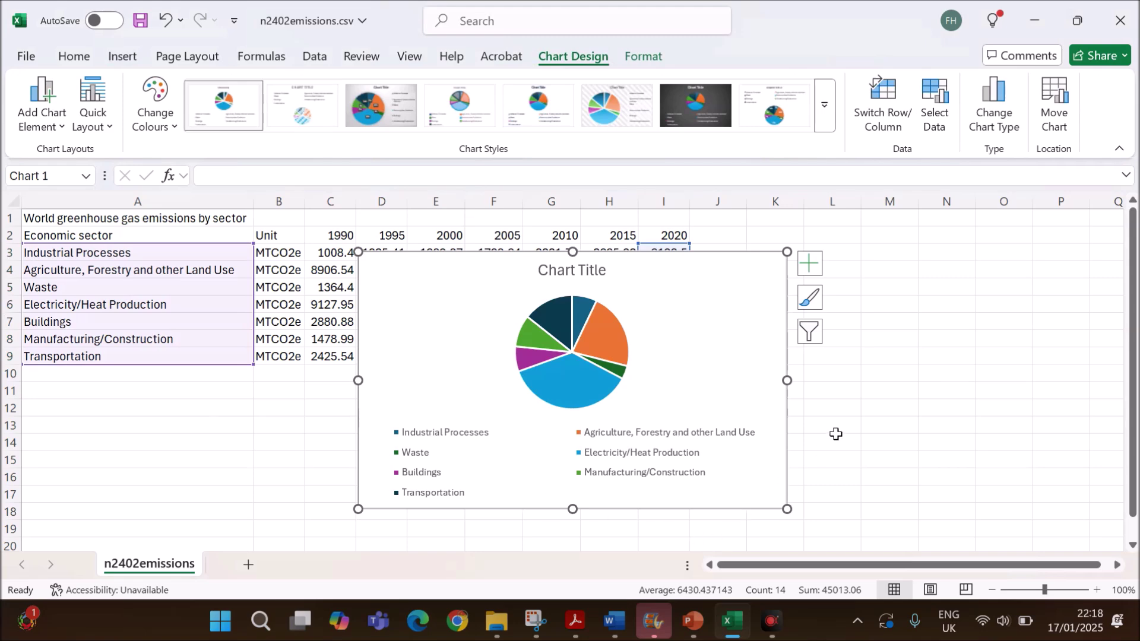
Title the chart 'Global emissions by economic sector', copied from question 25
click(576, 621)
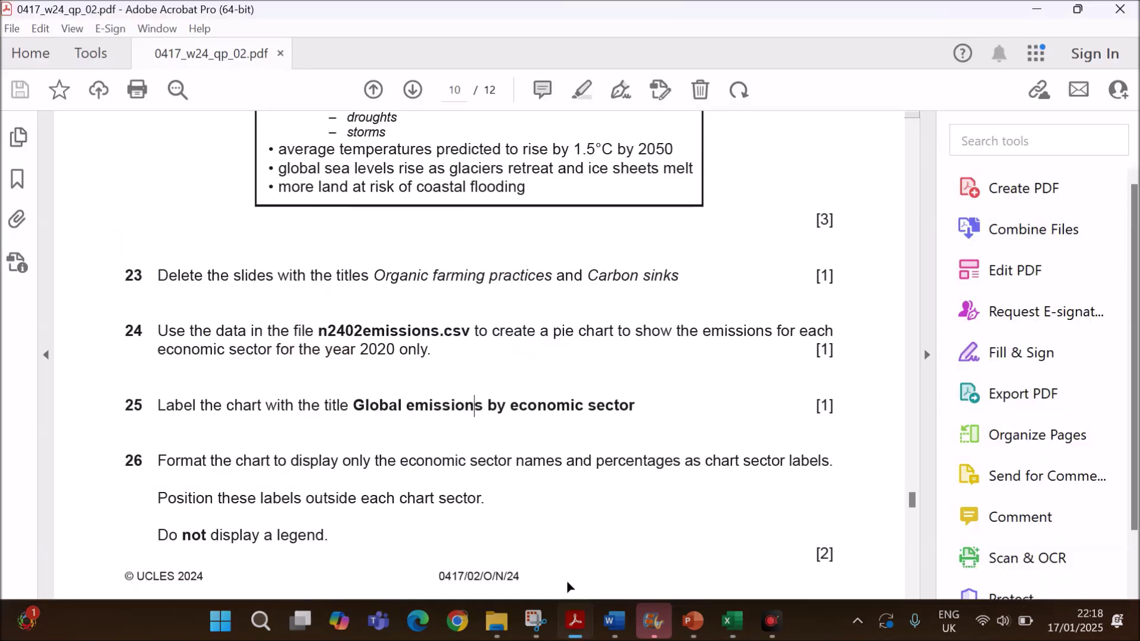
scroll(438, 386, down, 3)
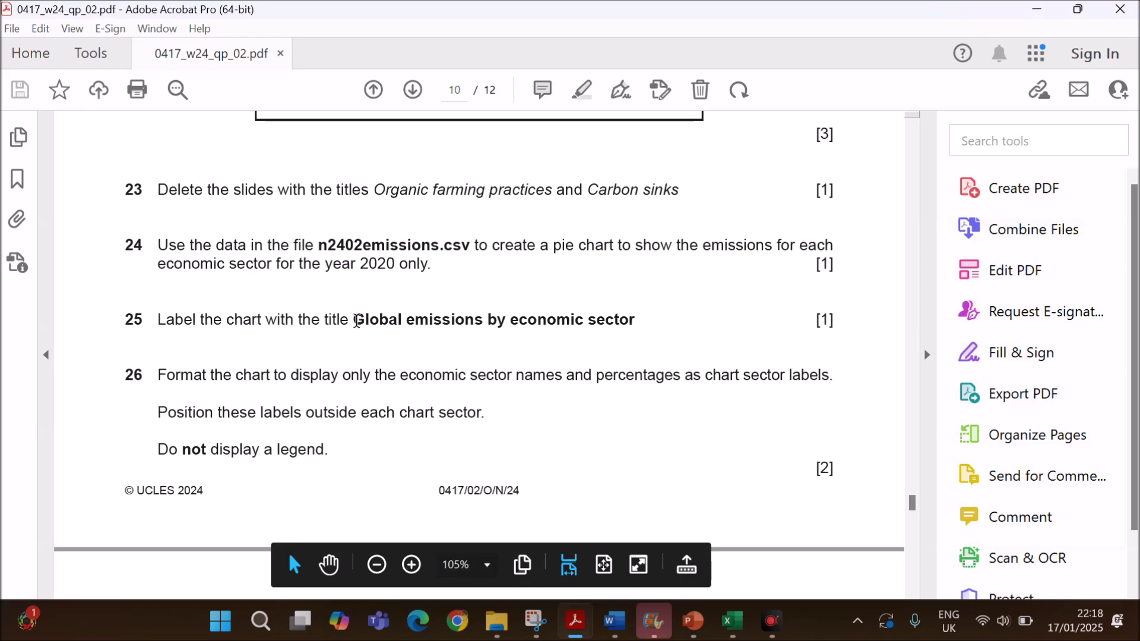
drag(356, 320, 631, 335)
key(ctrl+c)
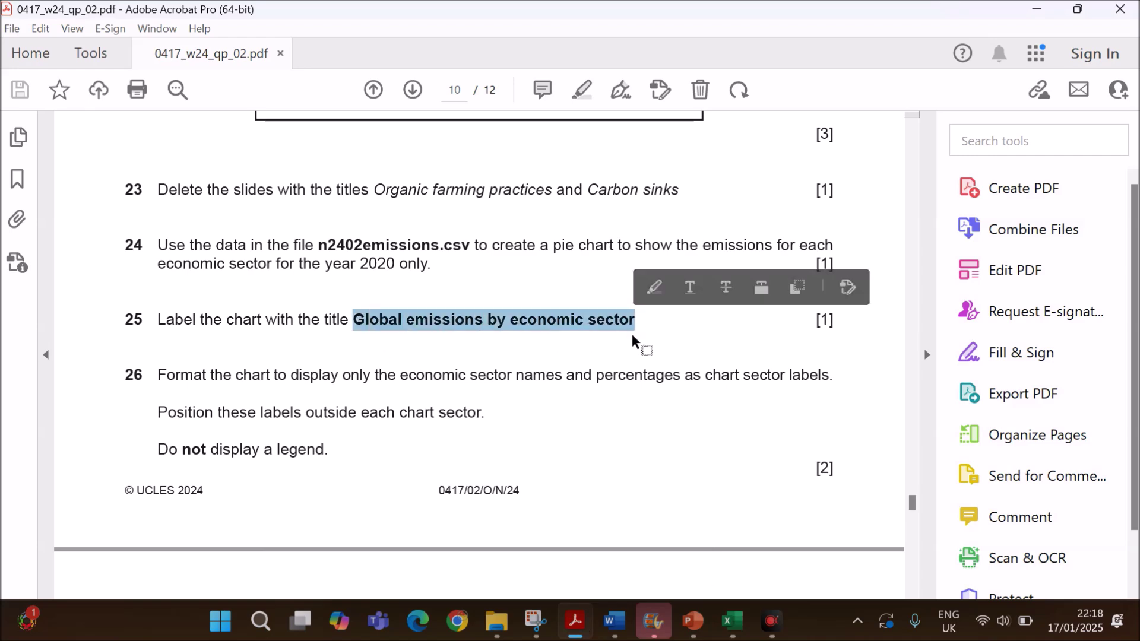
click(732, 622)
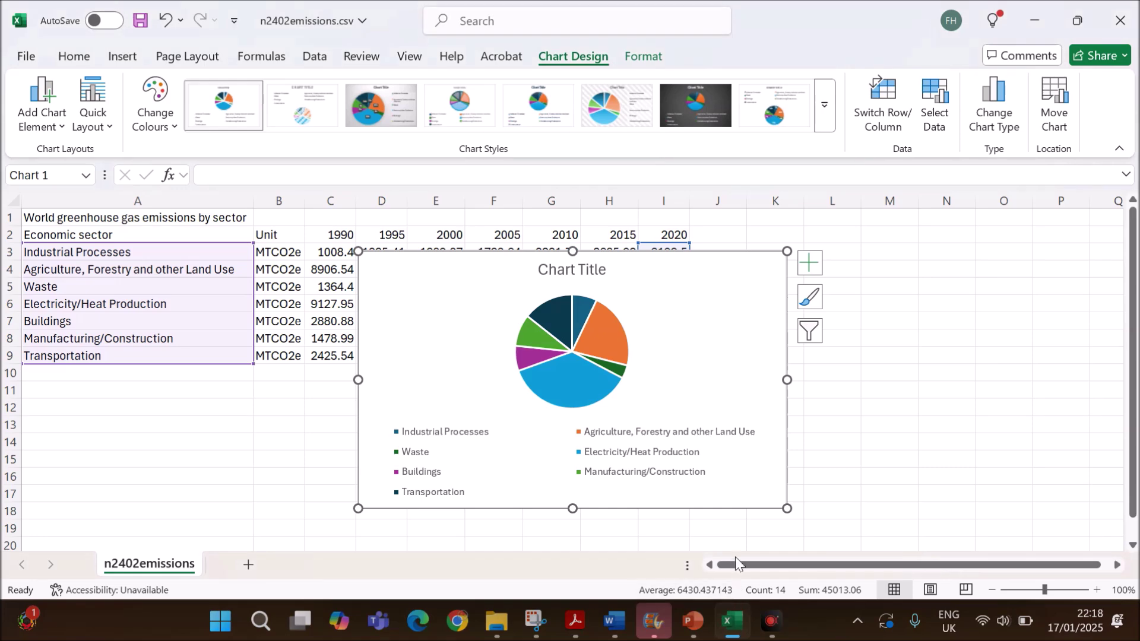
click(590, 285)
click(377, 177)
key(ctrl+v)
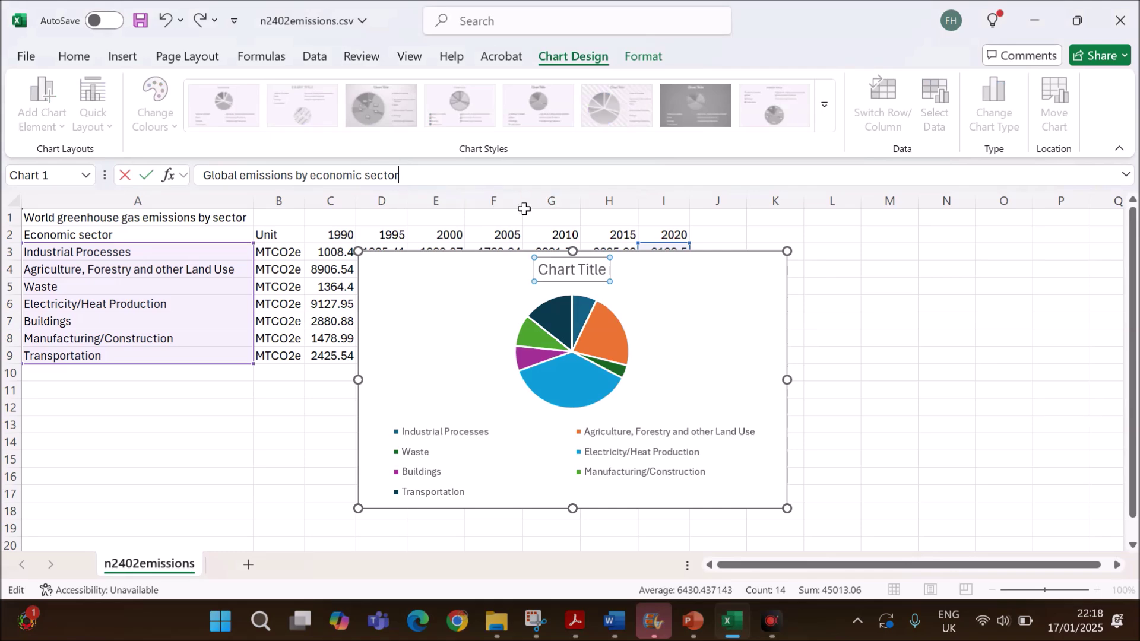
key(Return)
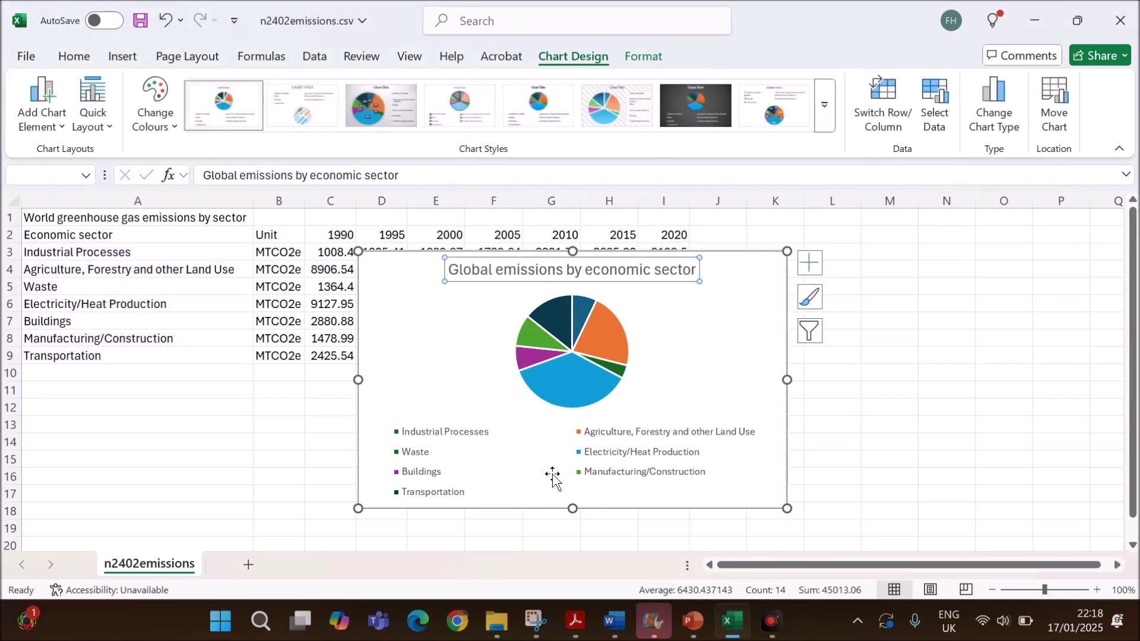
Read question 26's data-label position instruction, then go back to the pie chart
click(576, 618)
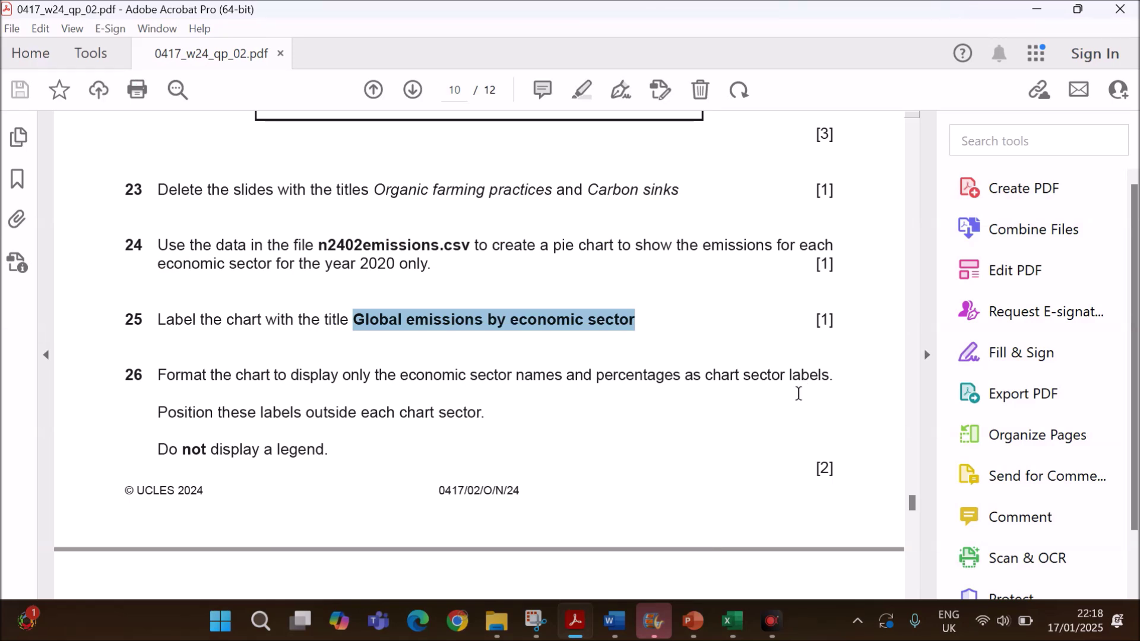
drag(261, 413, 486, 413)
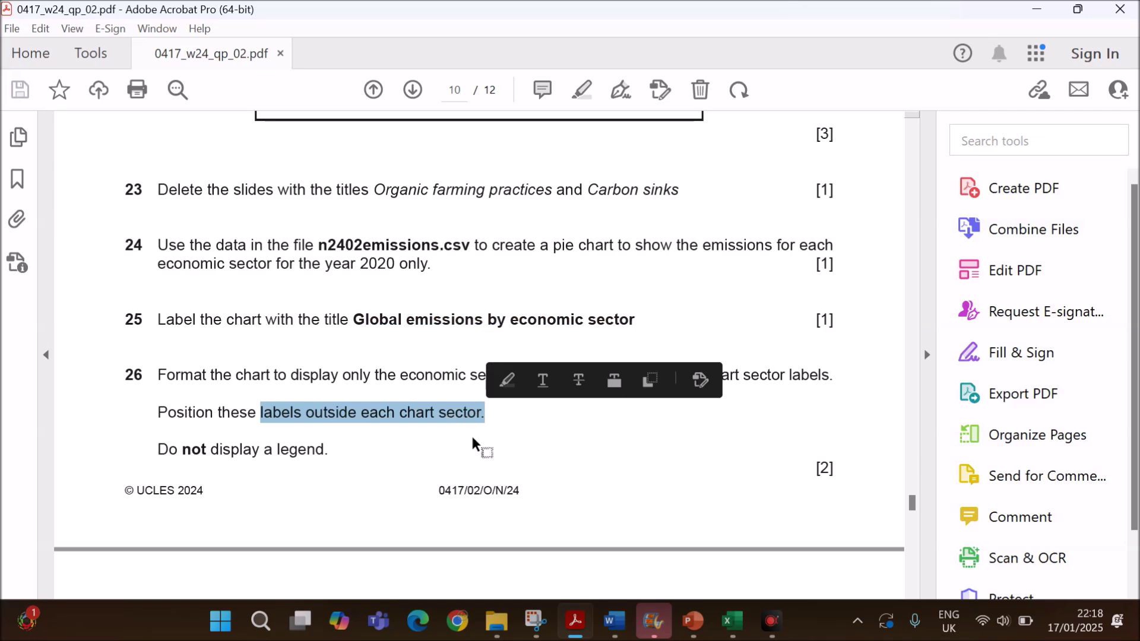
click(731, 620)
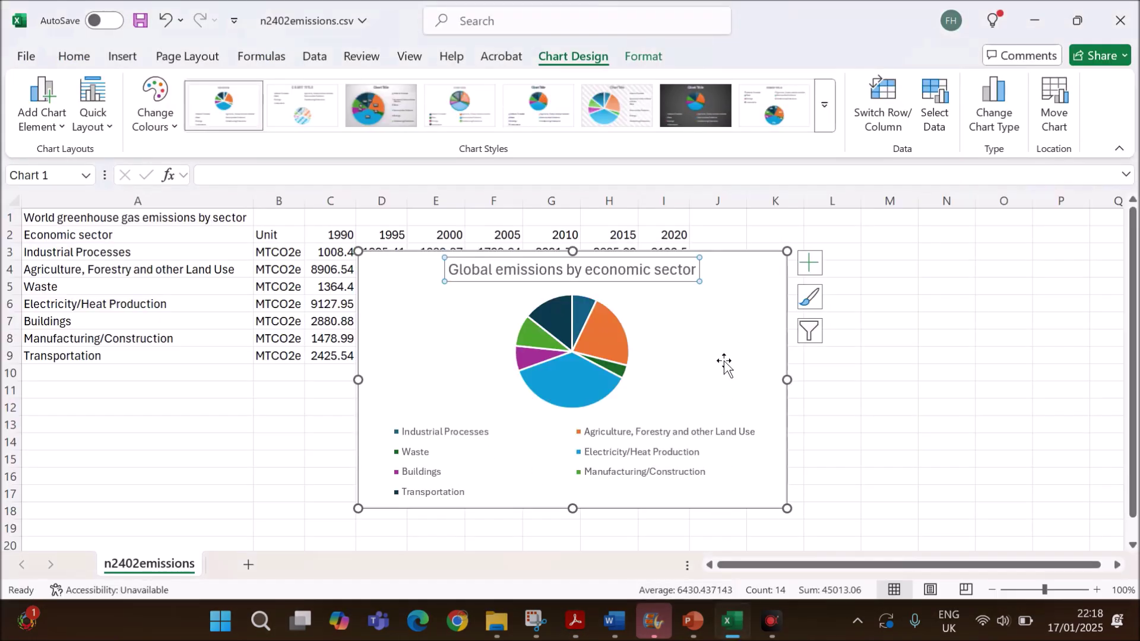
Give the slices data labels showing category name and percentage, not value, at Outside End
click(806, 272)
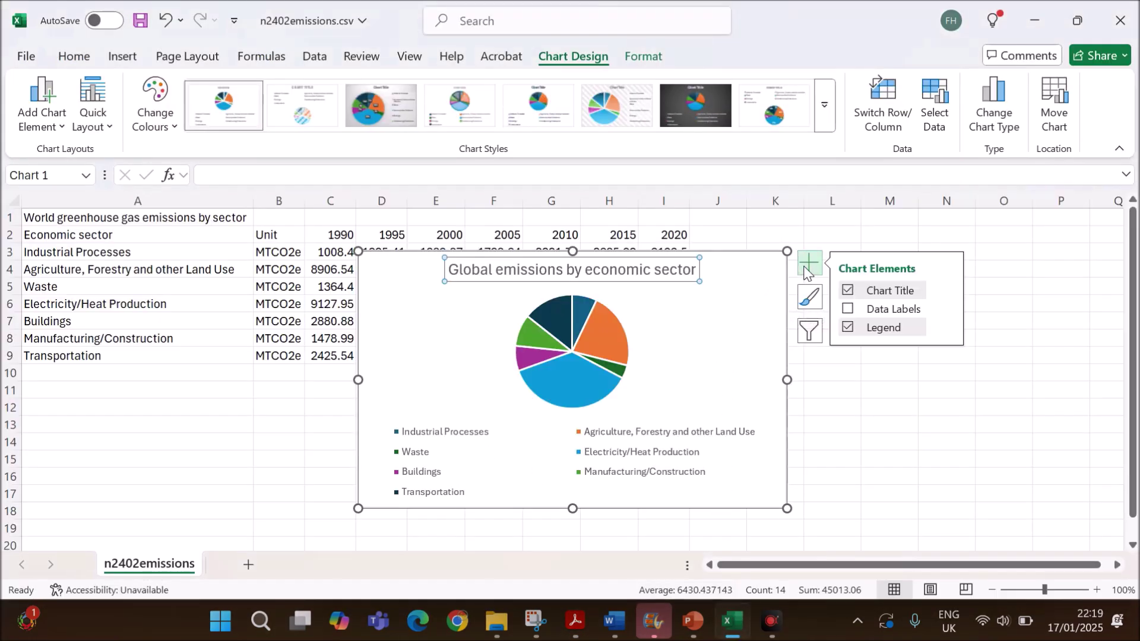
click(918, 309)
click(946, 308)
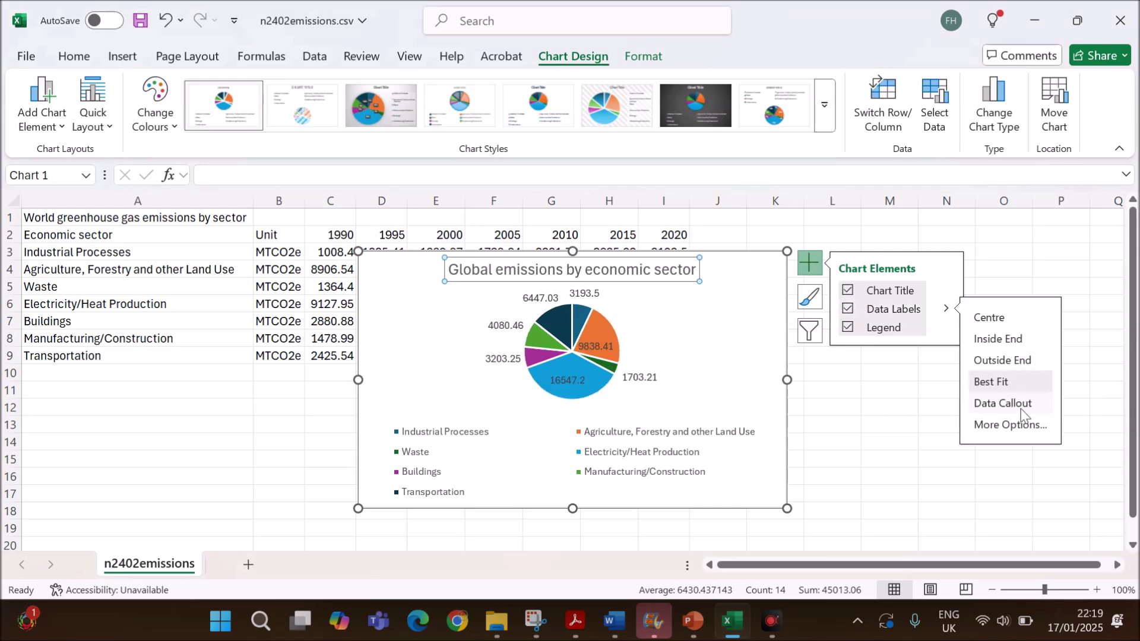
click(1016, 430)
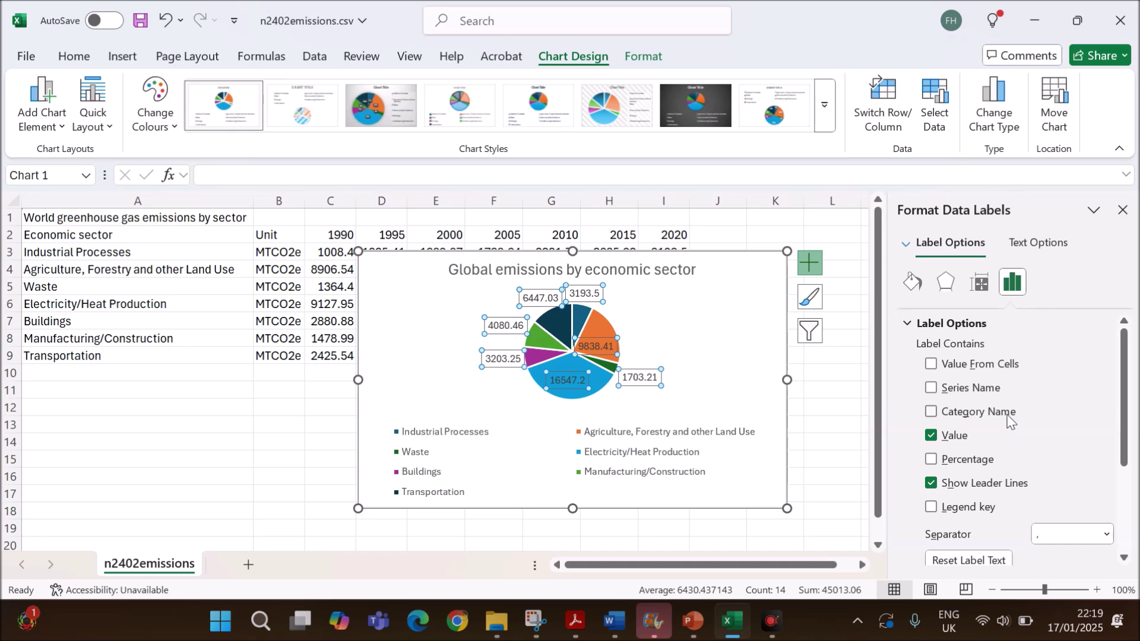
click(935, 436)
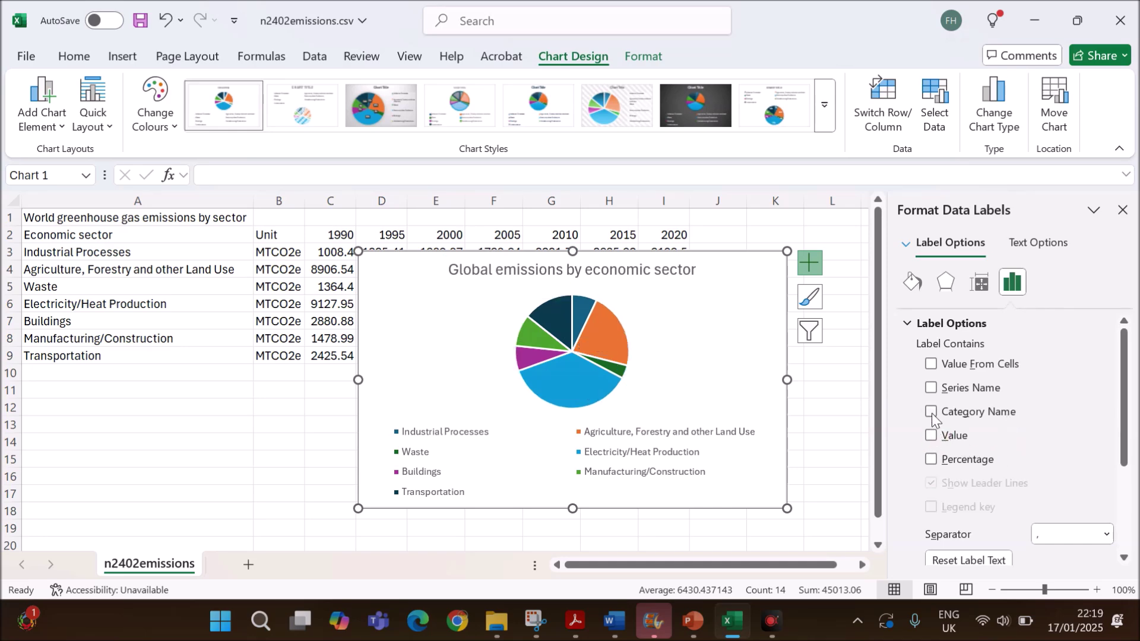
click(931, 412)
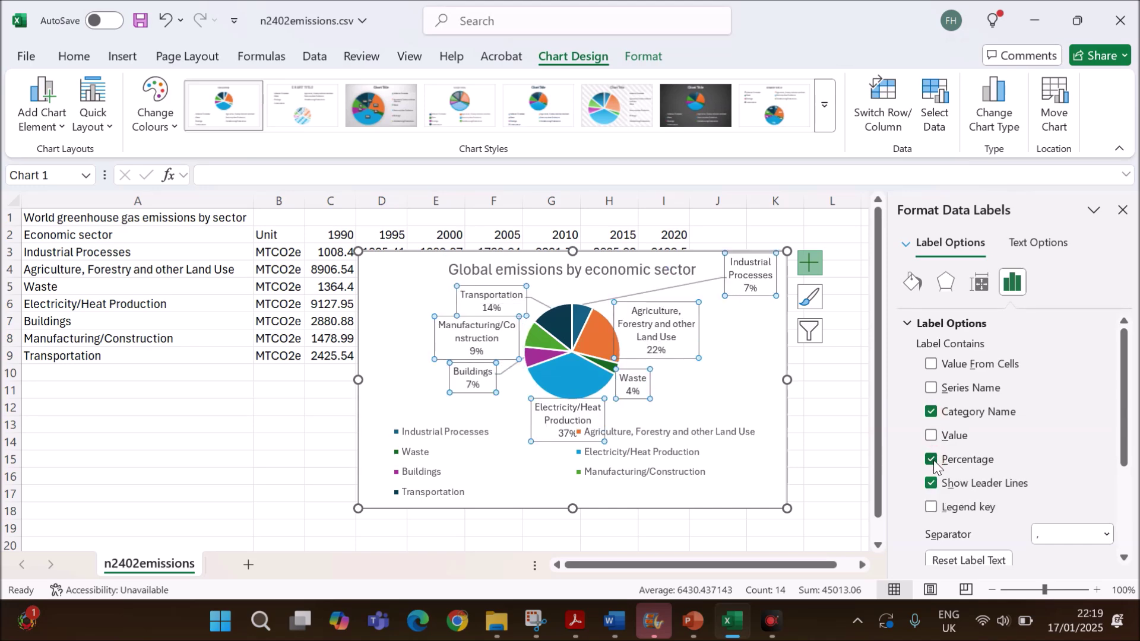
drag(1123, 442, 1118, 524)
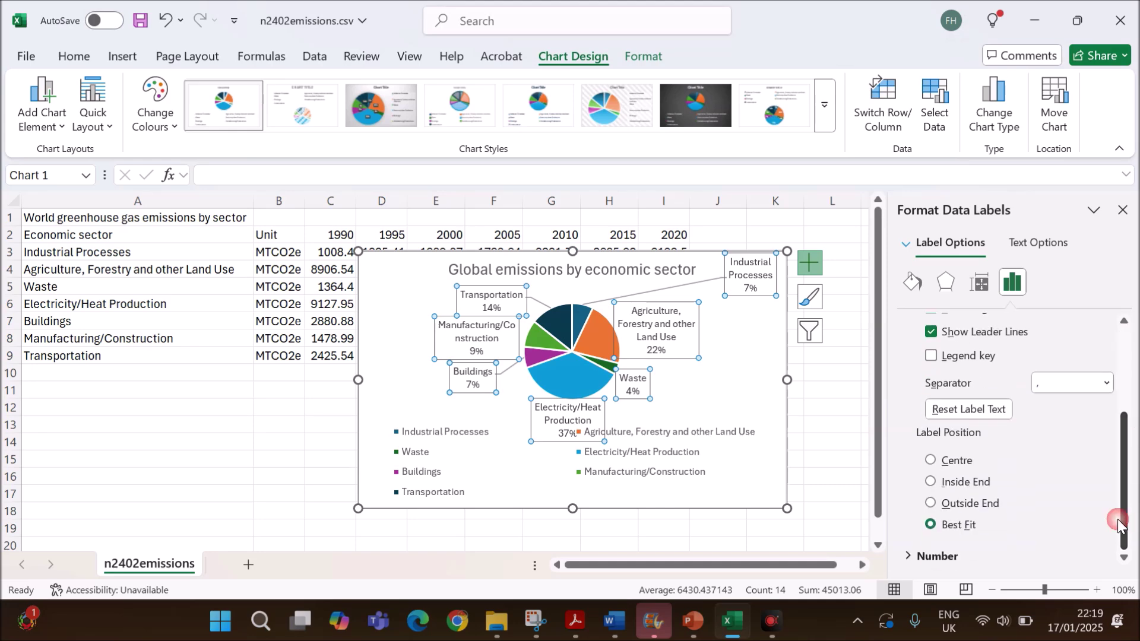
click(950, 507)
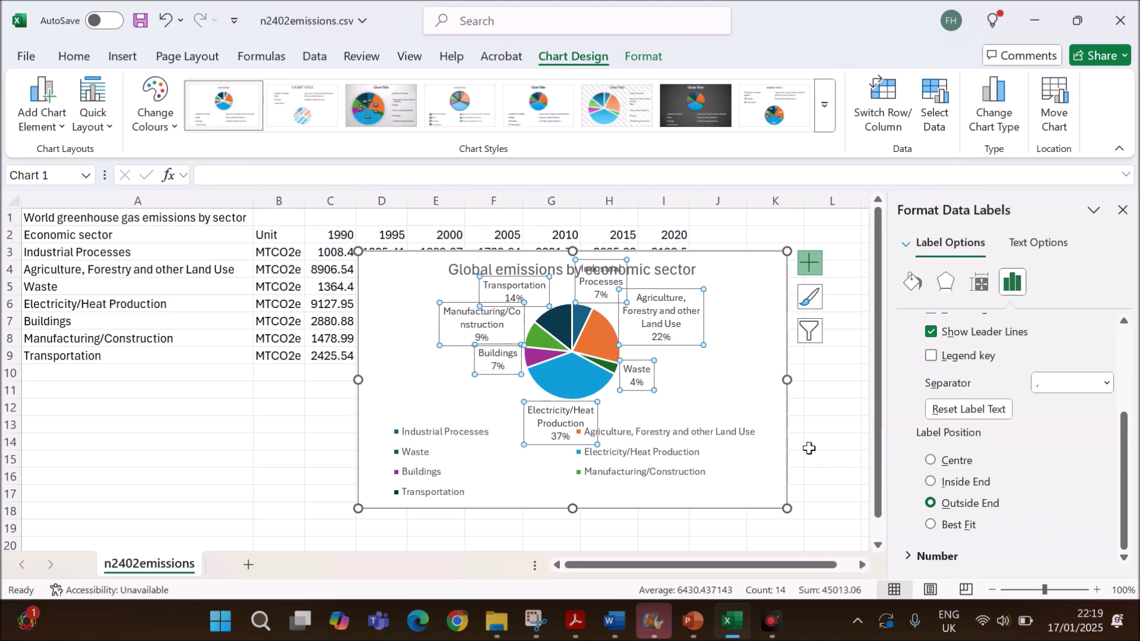
click(1121, 209)
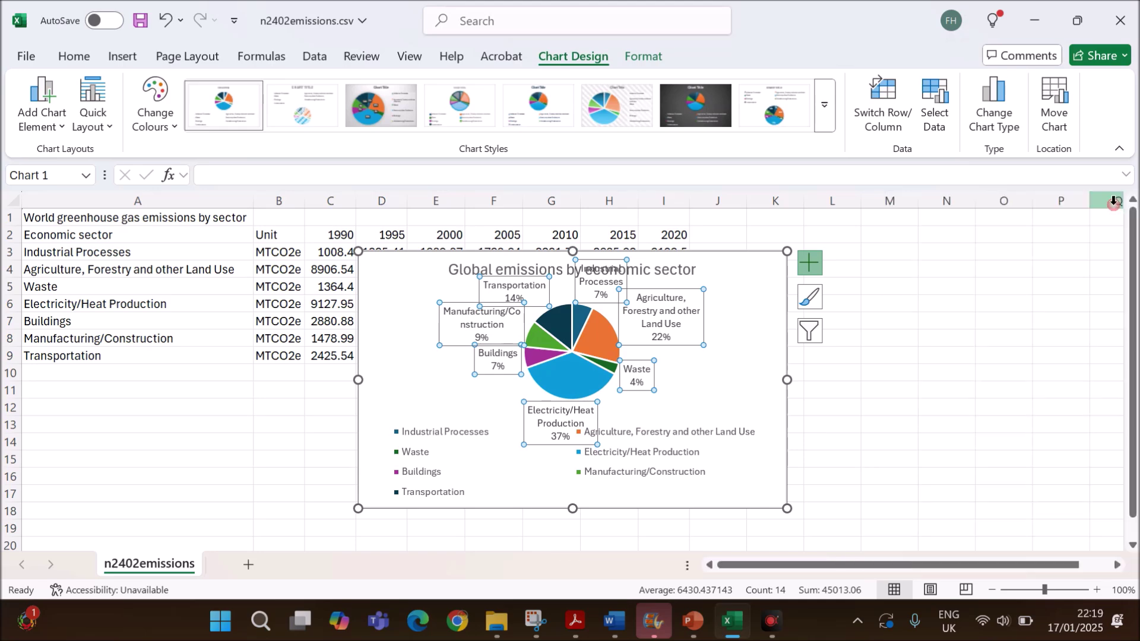
Remove the legend from the pie chart
click(810, 268)
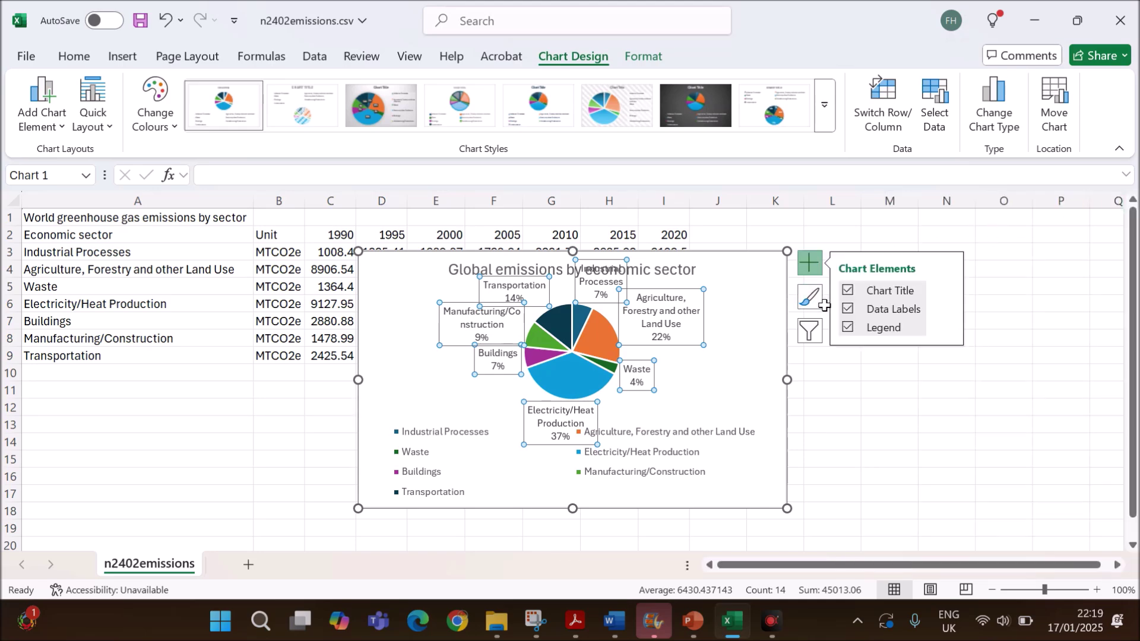
click(847, 329)
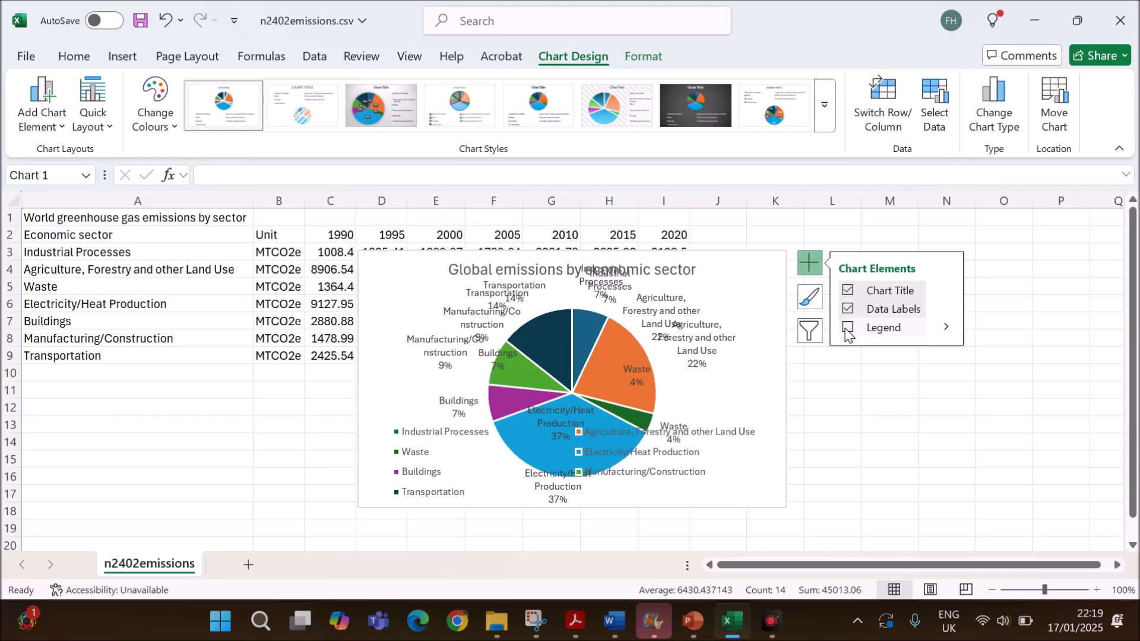
click(851, 445)
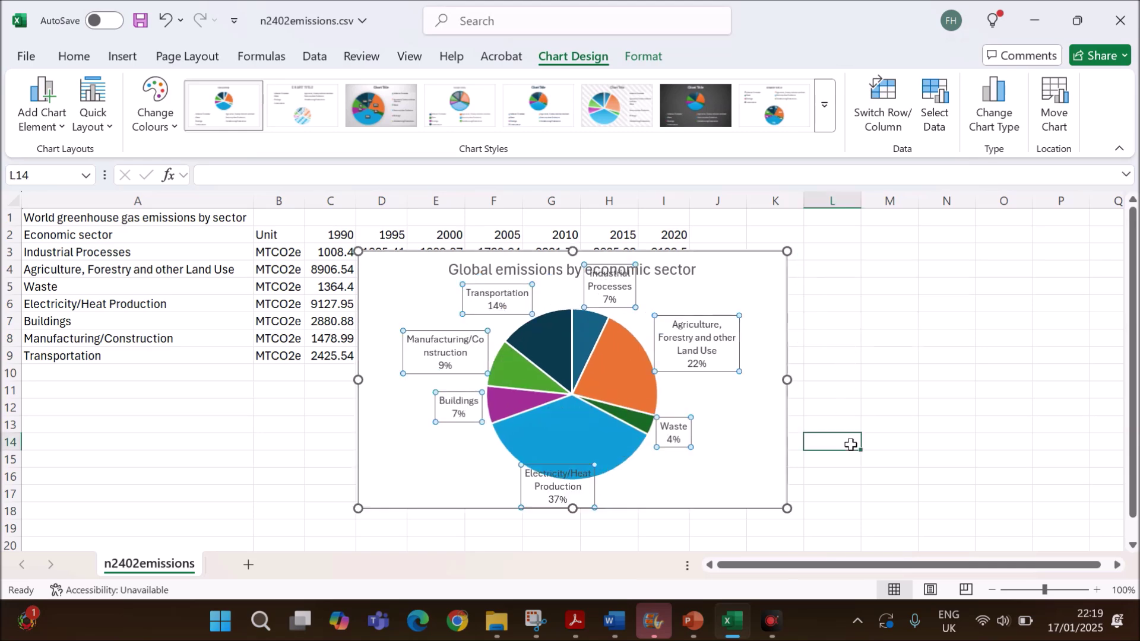
Drag the Agriculture and Industrial Processes labels outward, clear of the pie and title
click(697, 369)
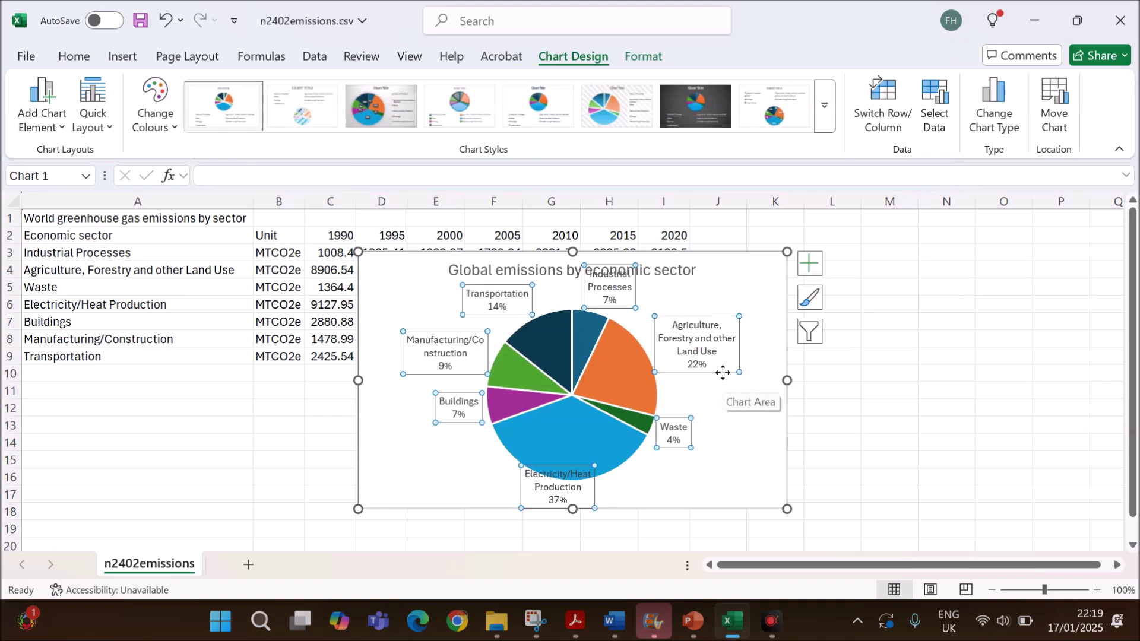
click(723, 372)
drag(723, 371, 741, 384)
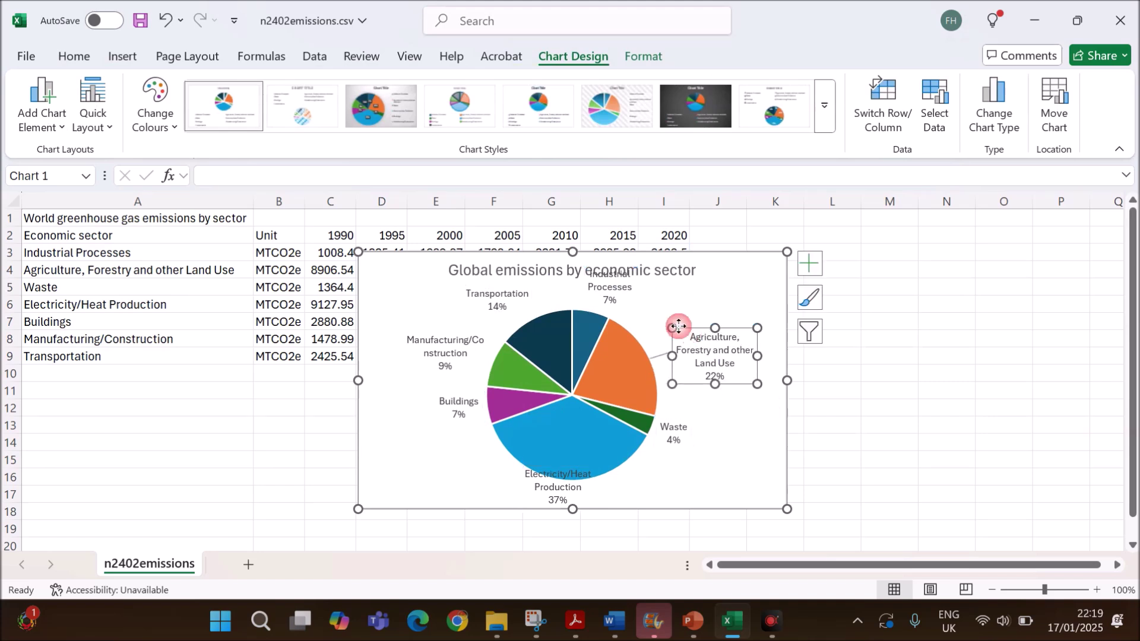
click(629, 293)
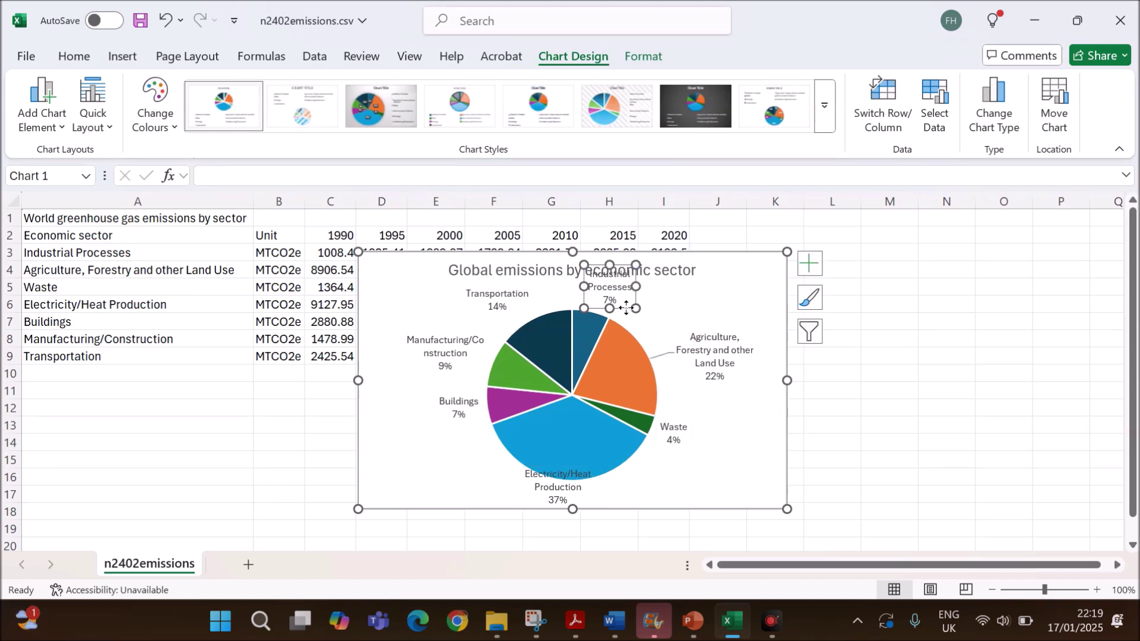
drag(626, 307, 674, 322)
click(896, 404)
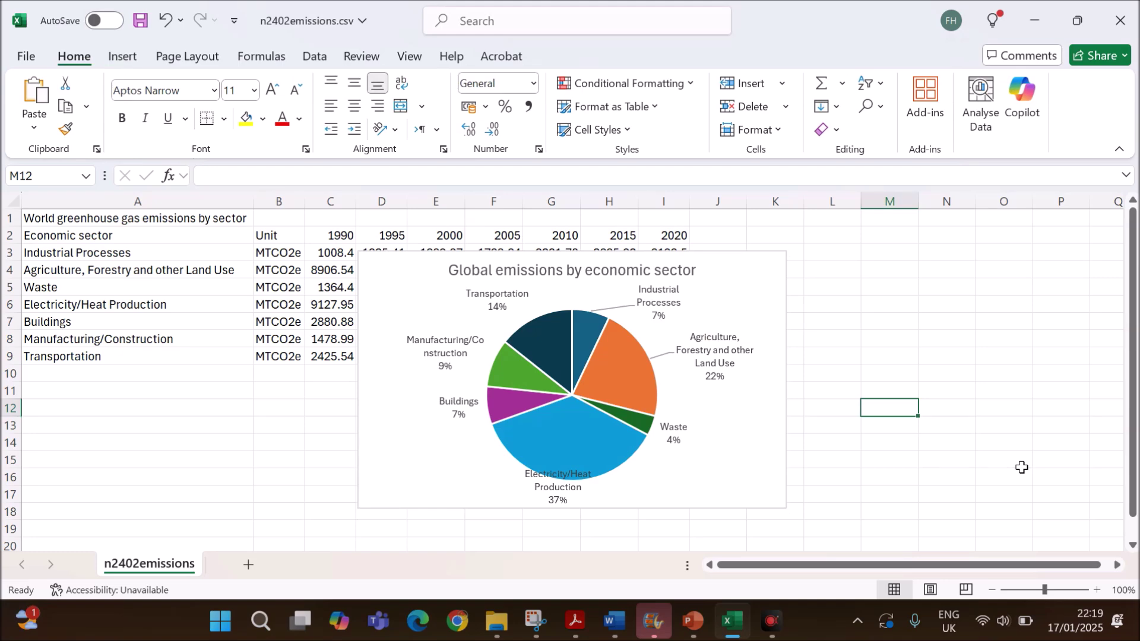
click(565, 621)
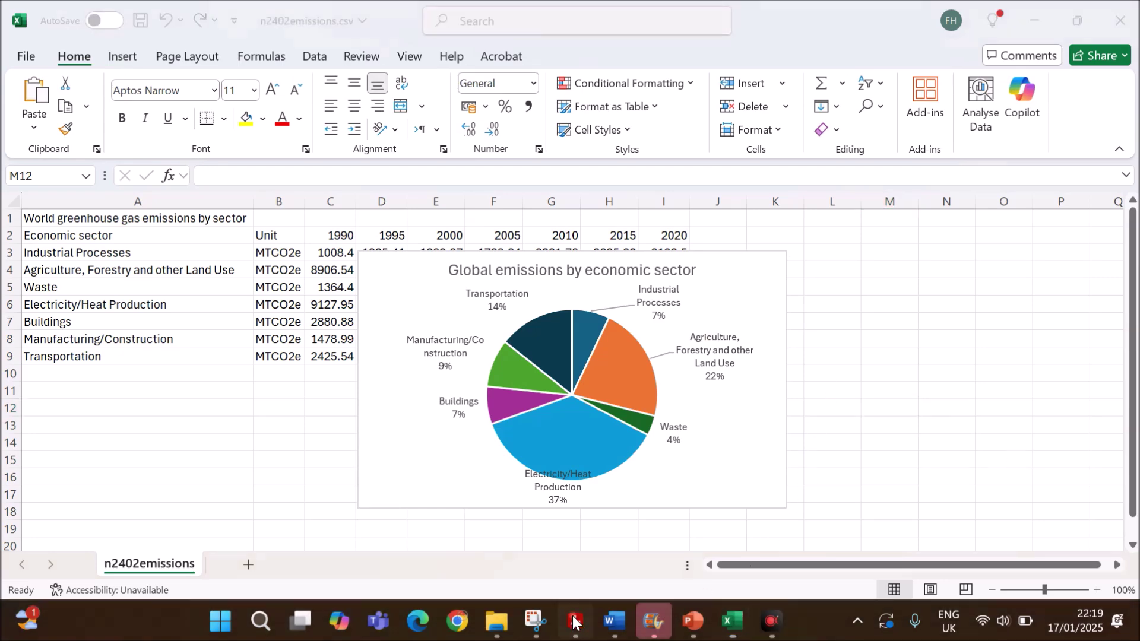
scroll(441, 424, down, 10)
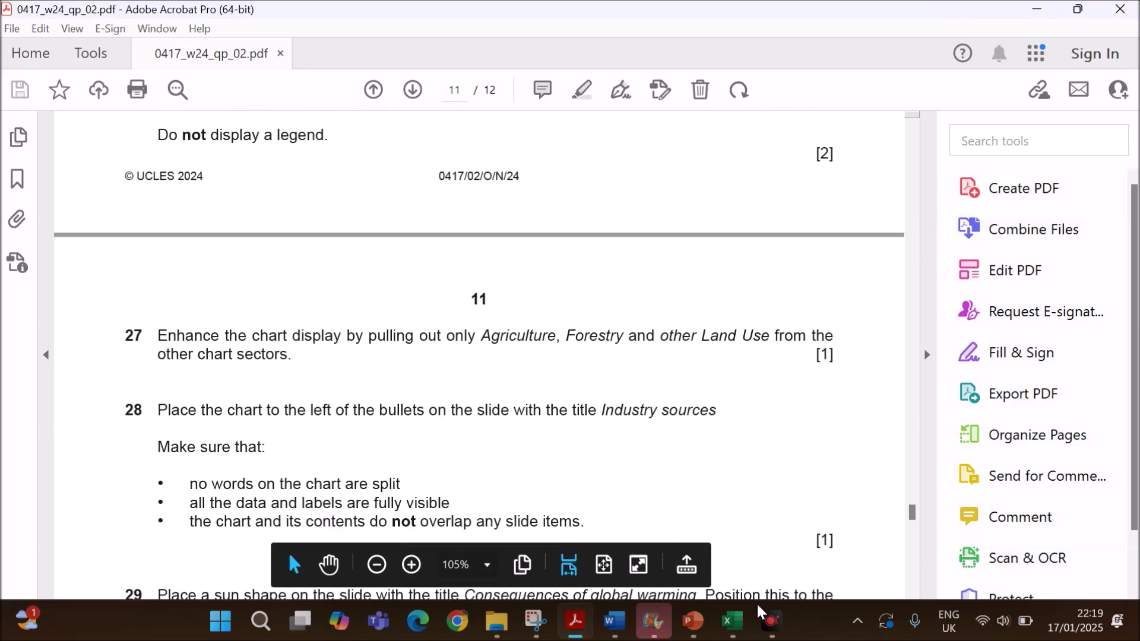
Move the Electricity/Heat Production label left below the pie, then return to question 27
click(732, 620)
click(558, 493)
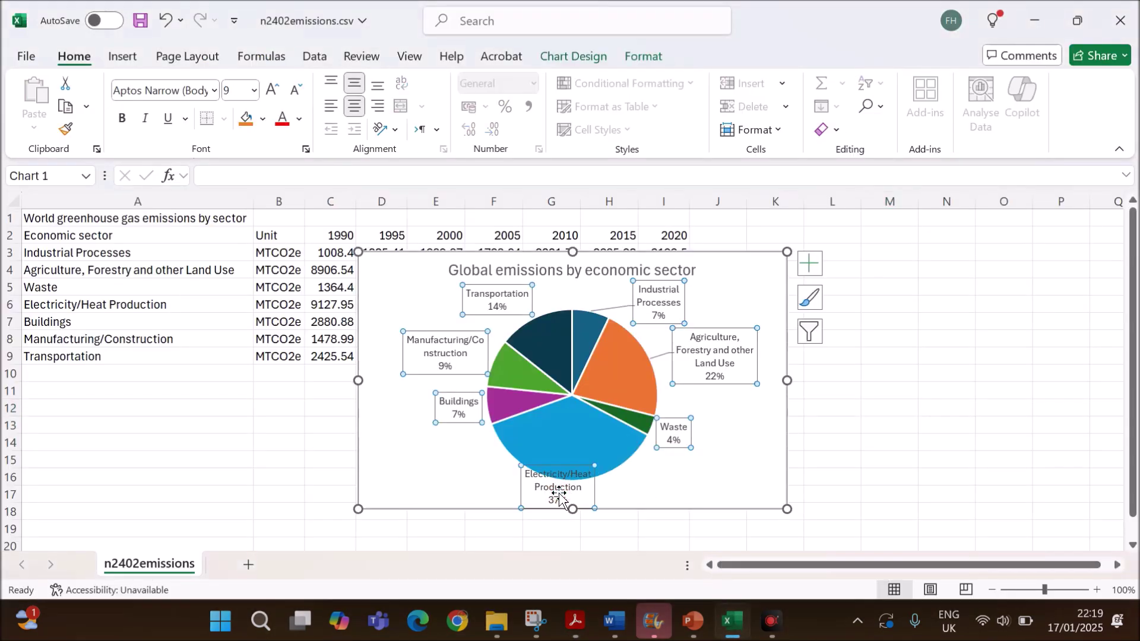
click(671, 491)
click(562, 464)
click(560, 465)
drag(560, 466, 479, 463)
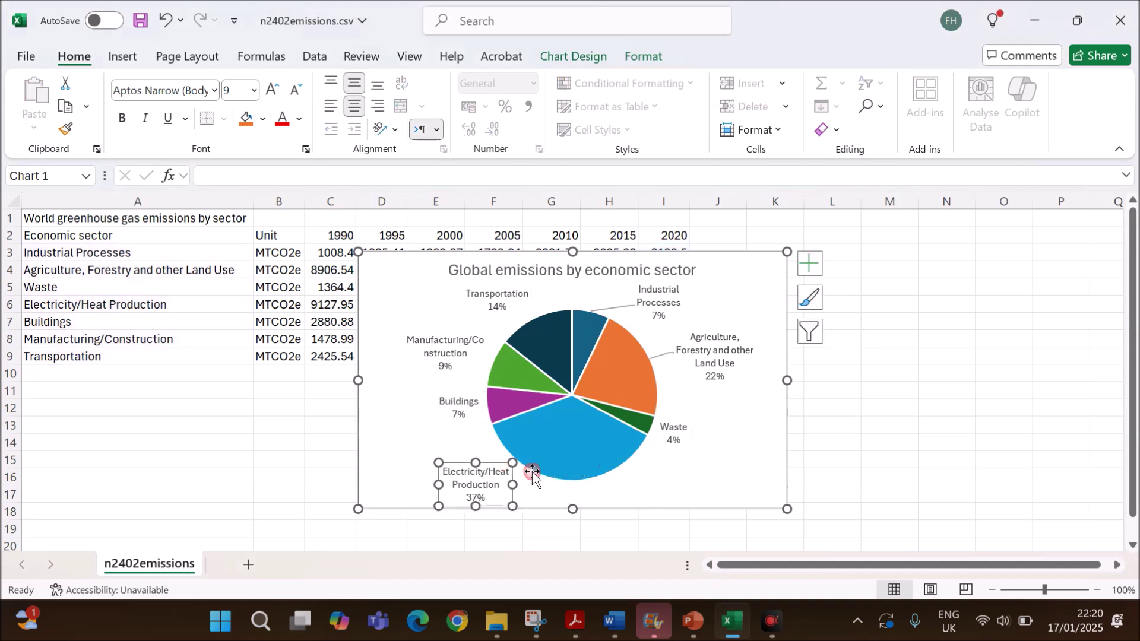
click(656, 476)
click(765, 459)
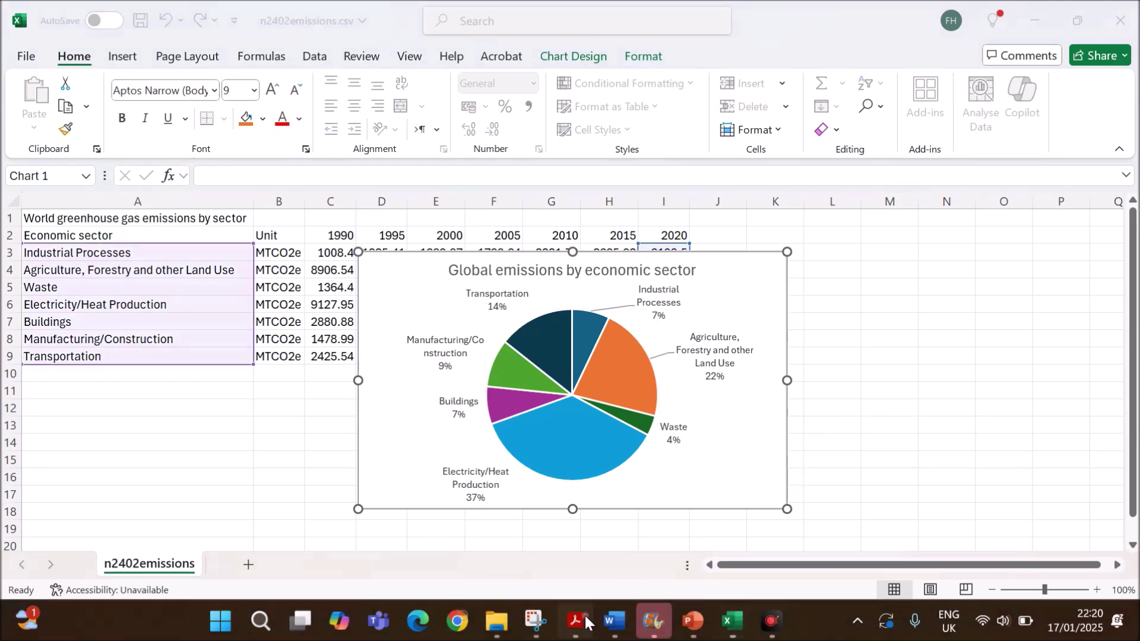
click(580, 561)
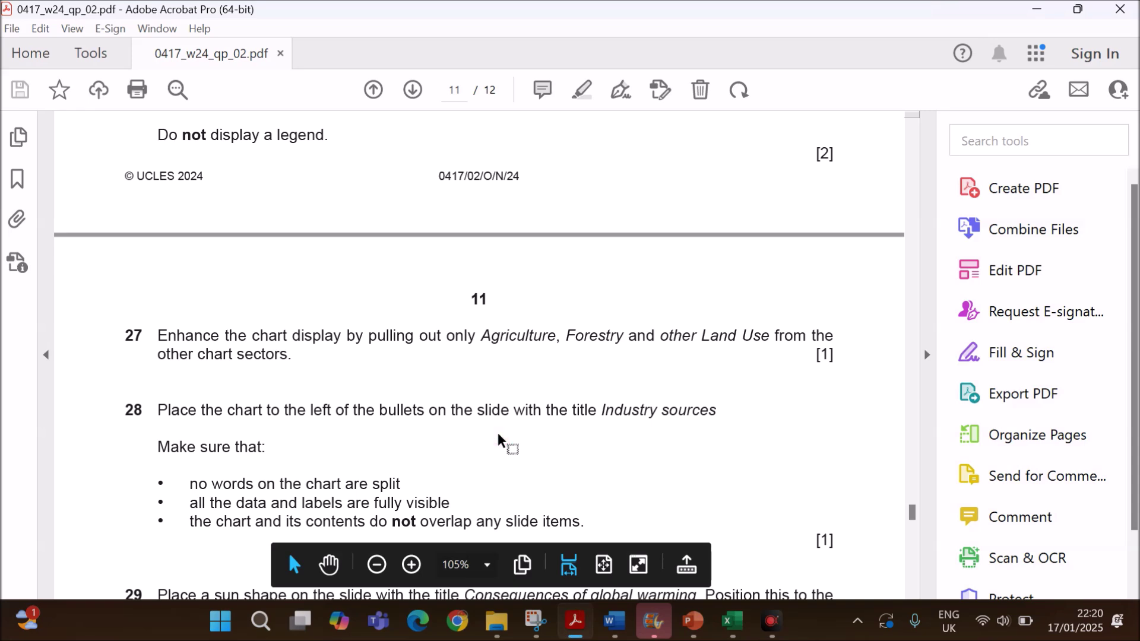
Explode the orange Agriculture, Forestry and other Land Use slice out of the pie
drag(311, 334, 752, 337)
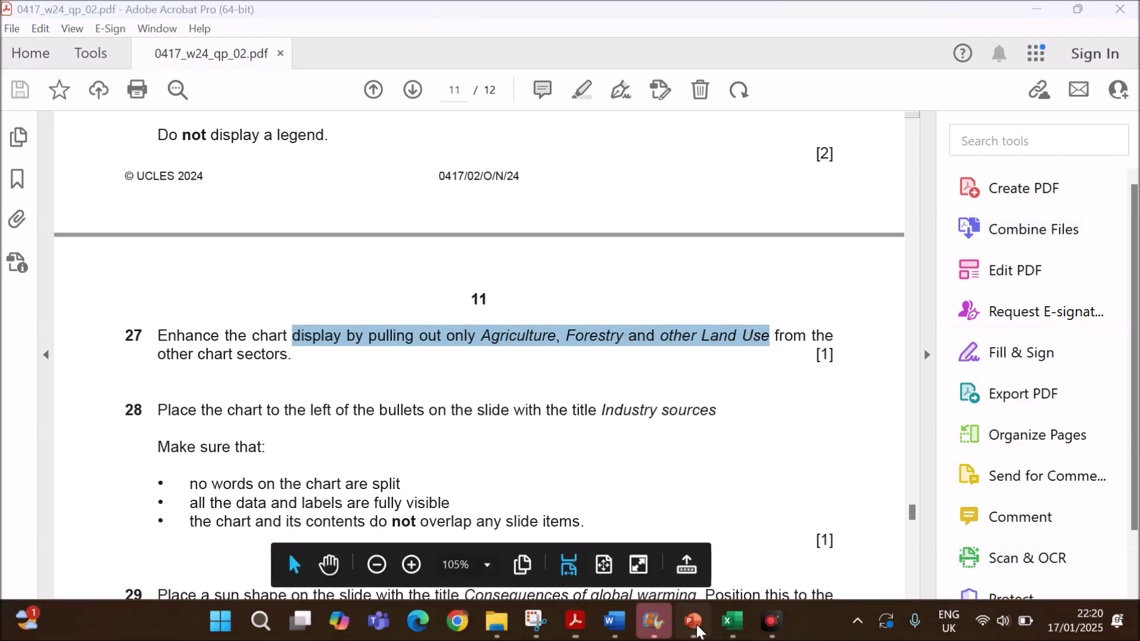
key(alt+Tab)
key(alt+Tab)
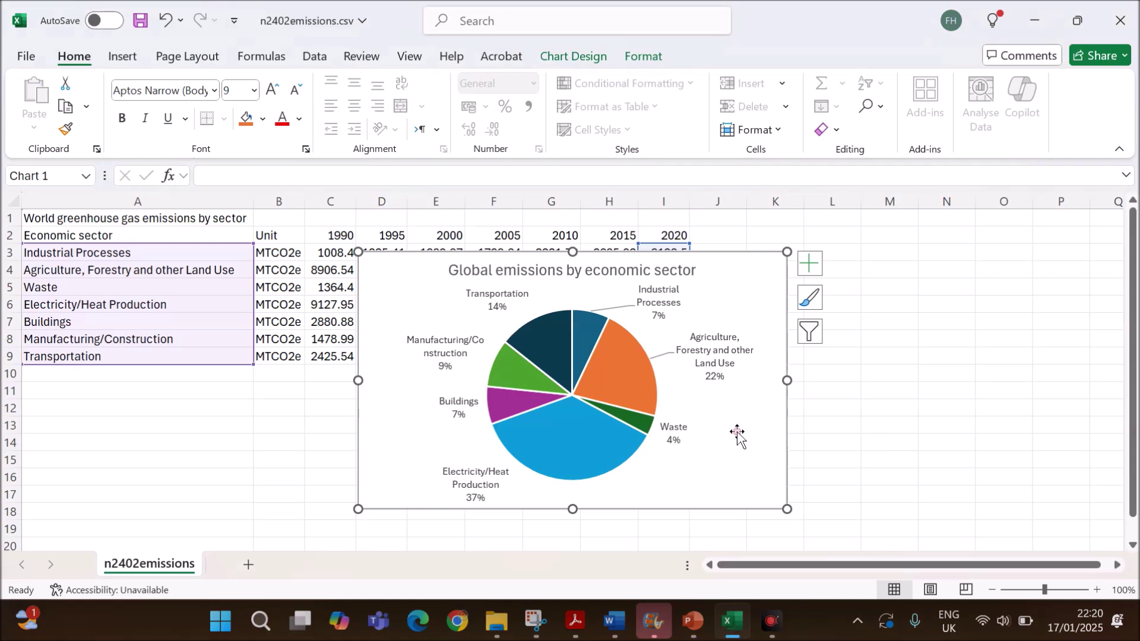
click(632, 370)
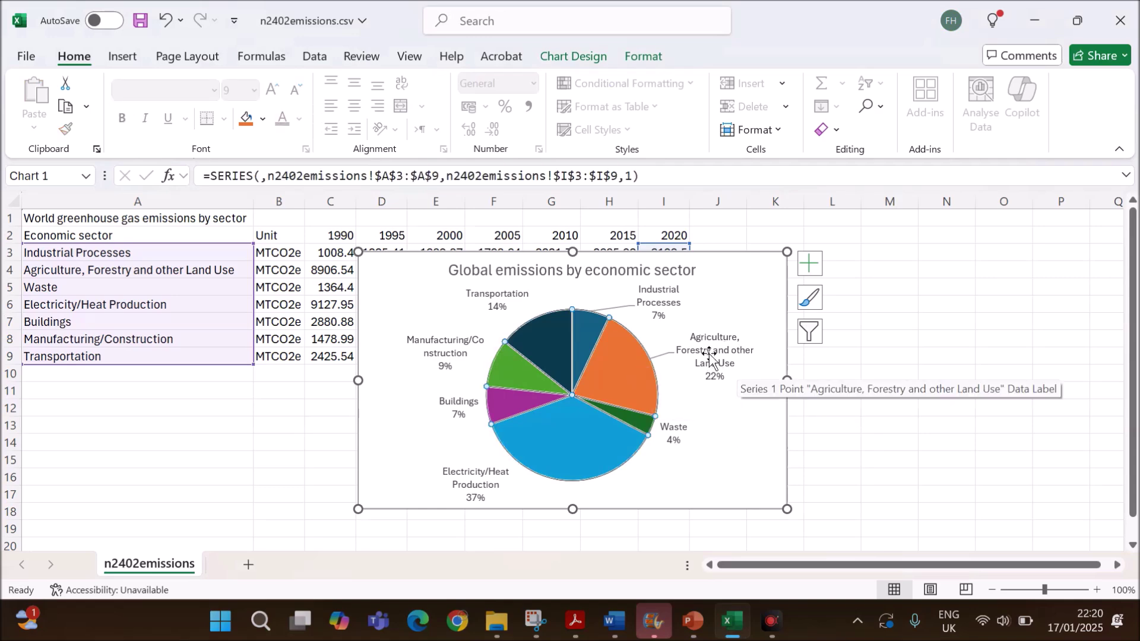
mouse_move(631, 369)
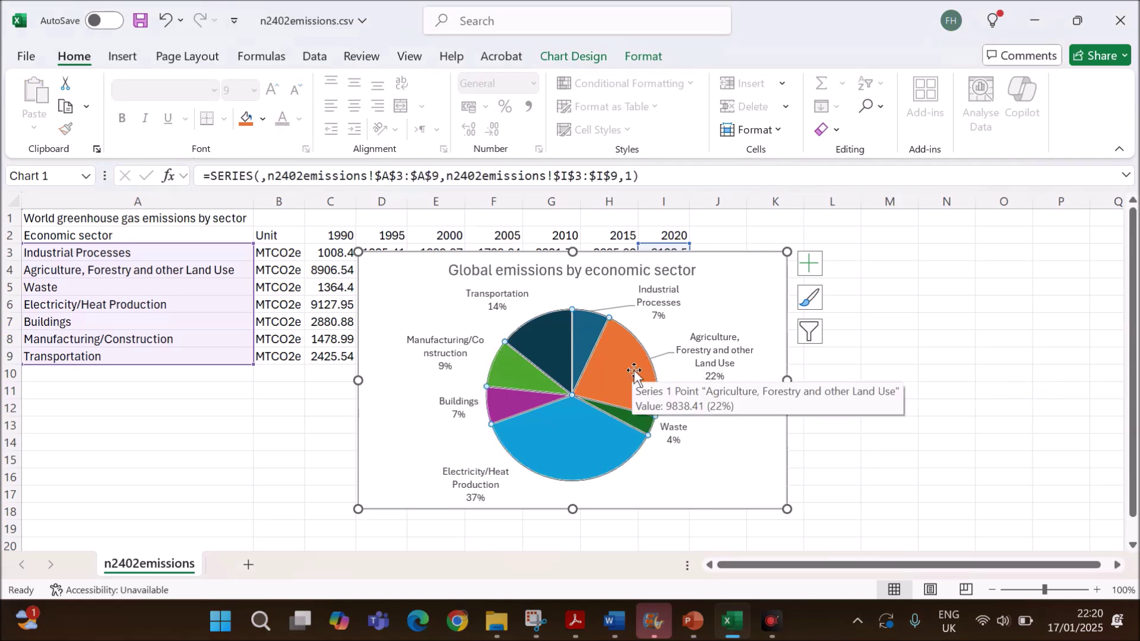
click(631, 367)
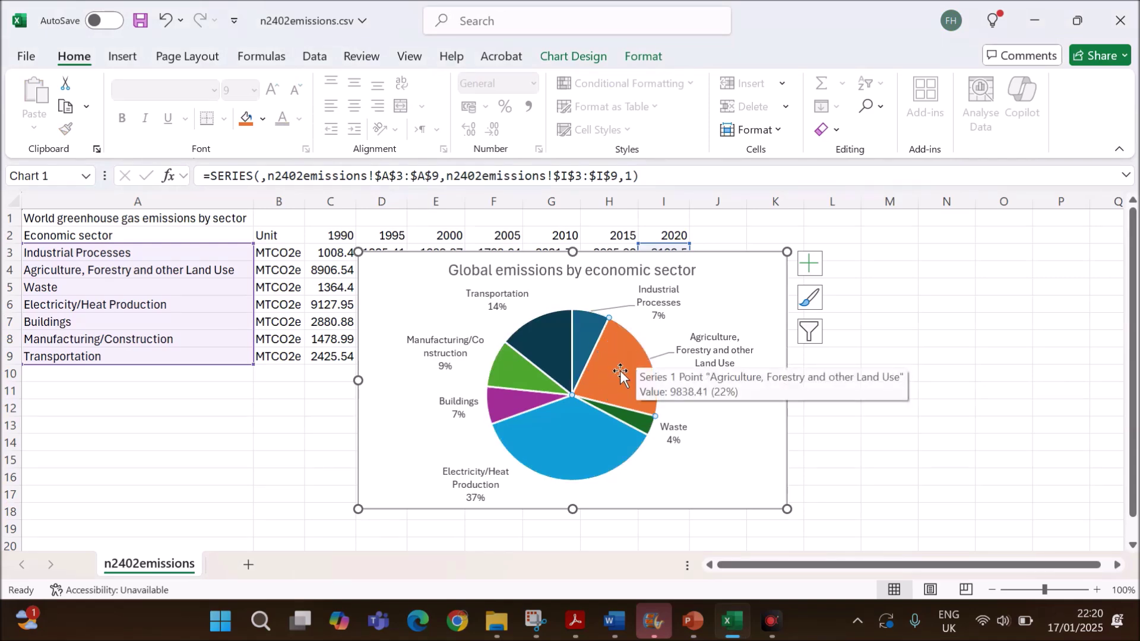
drag(618, 368, 651, 378)
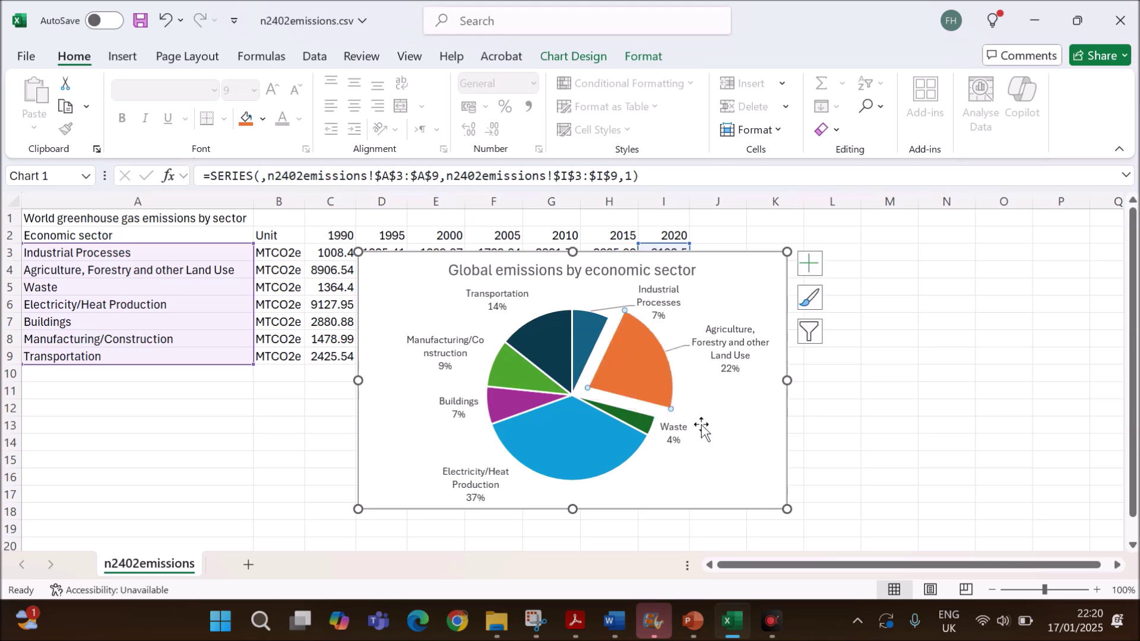
click(736, 442)
Read question 28's chart-placement instruction, then bring up the Industry sources slide in PowerPoint
click(575, 621)
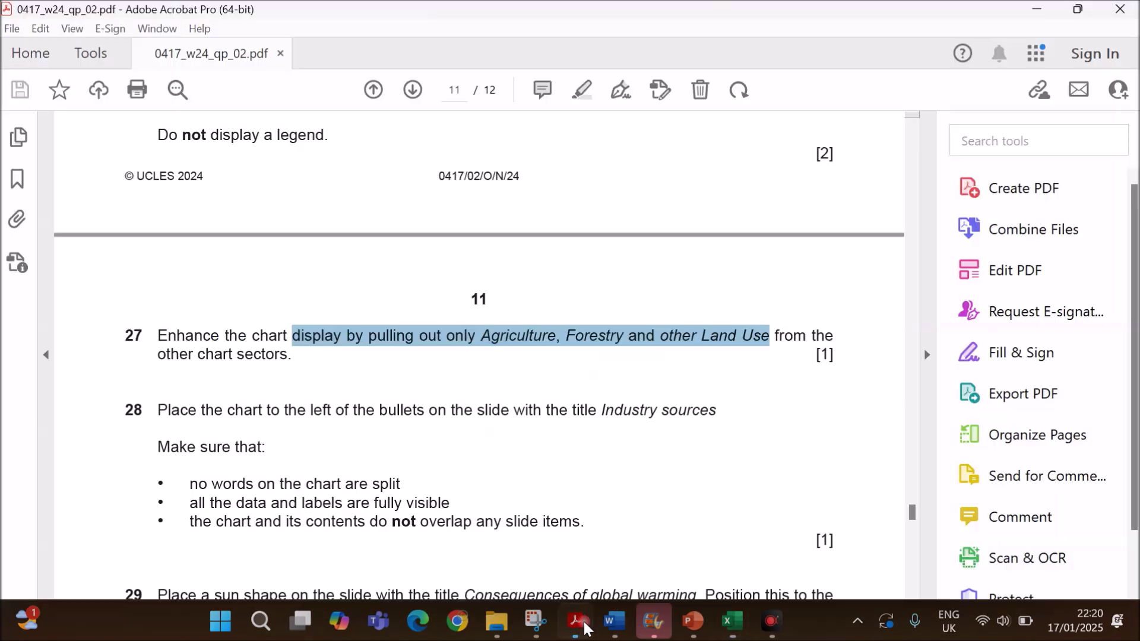
scroll(516, 462, down, 4)
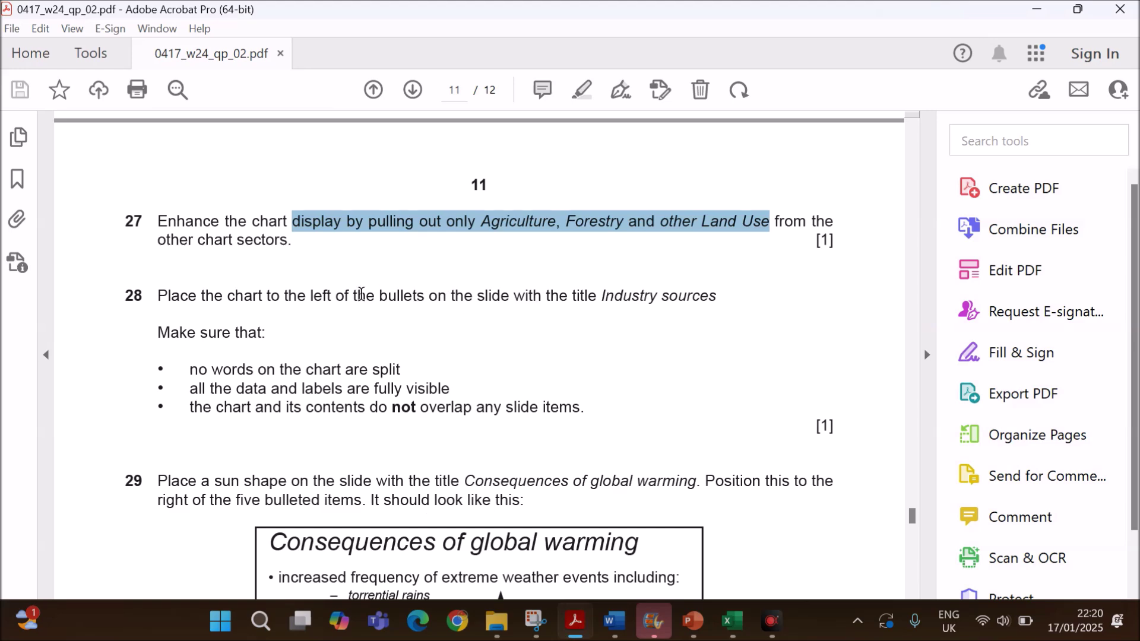
drag(295, 297, 404, 299)
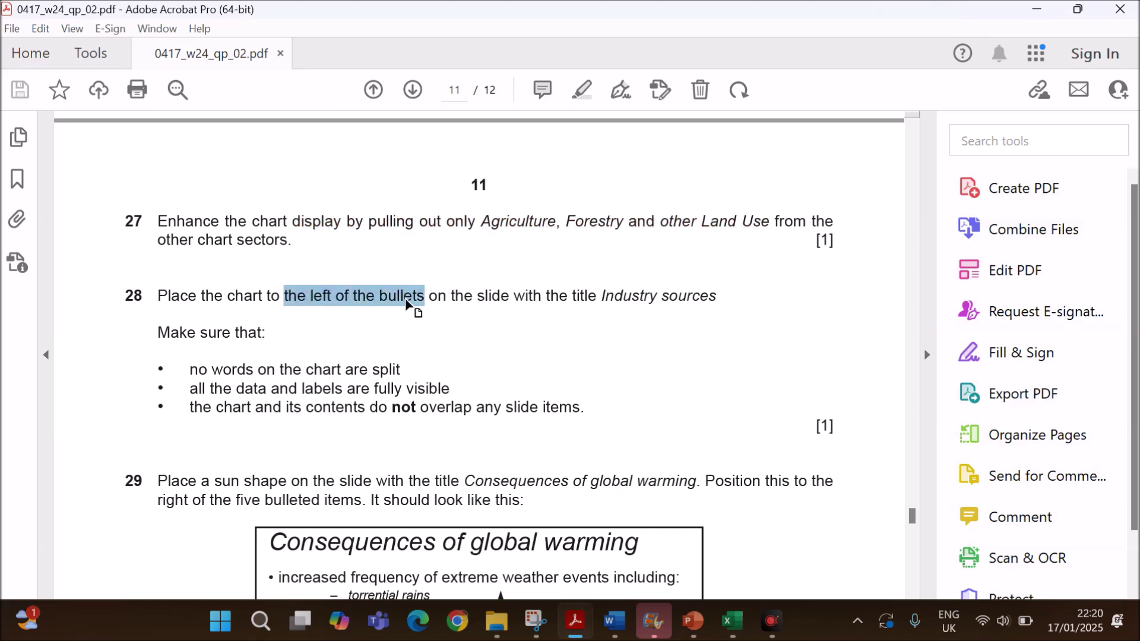
click(732, 621)
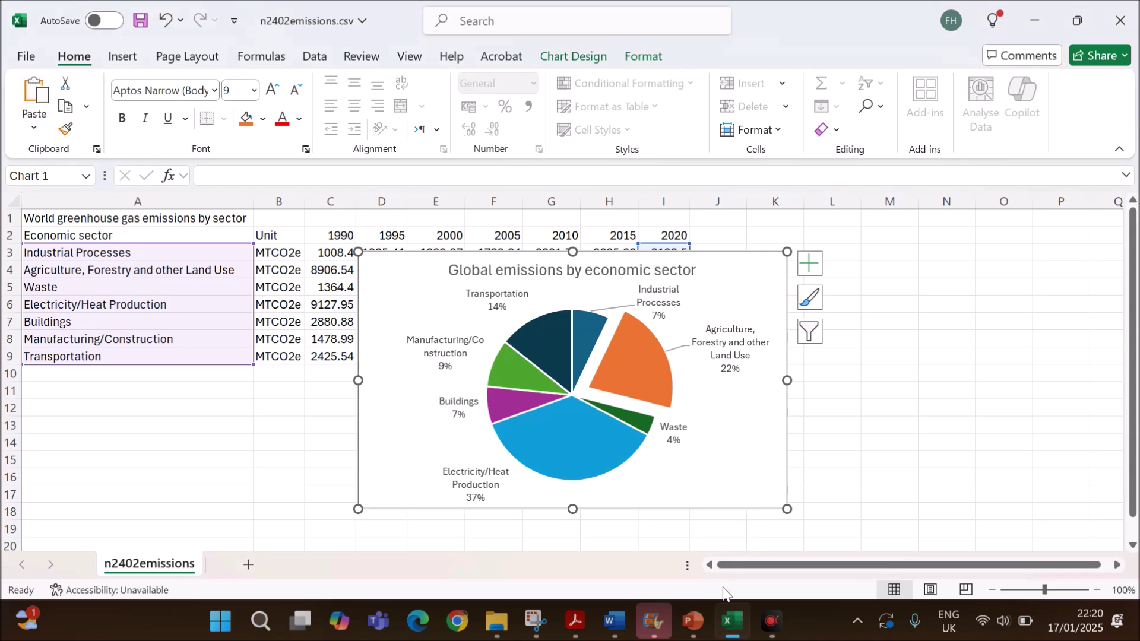
click(693, 621)
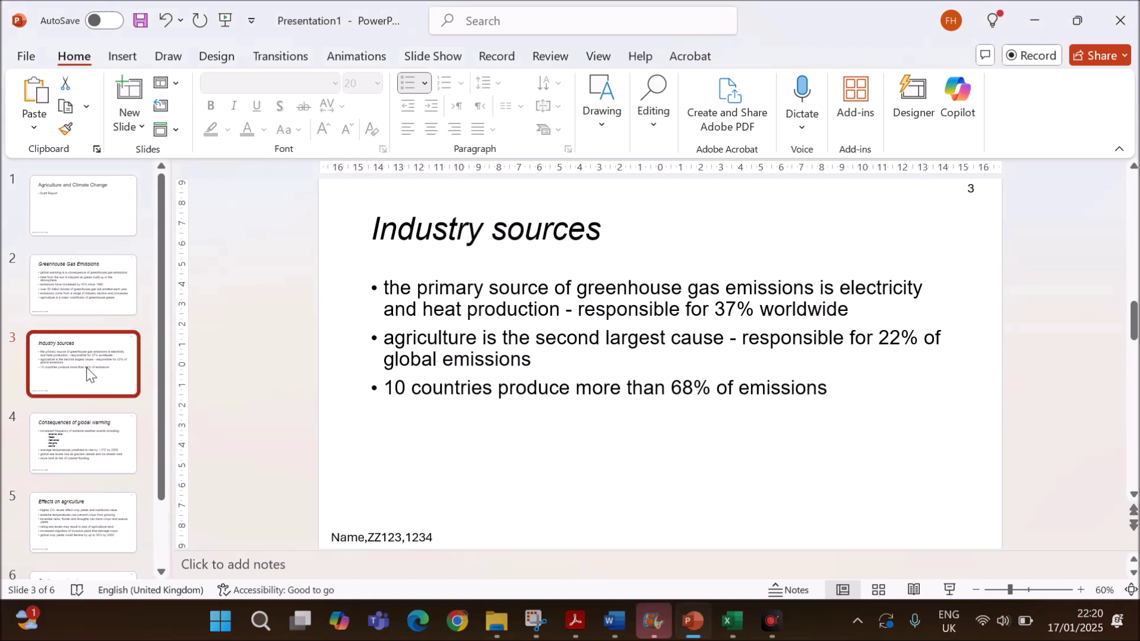
Narrow the bullet text box and paste the emissions pie chart to its left
click(576, 389)
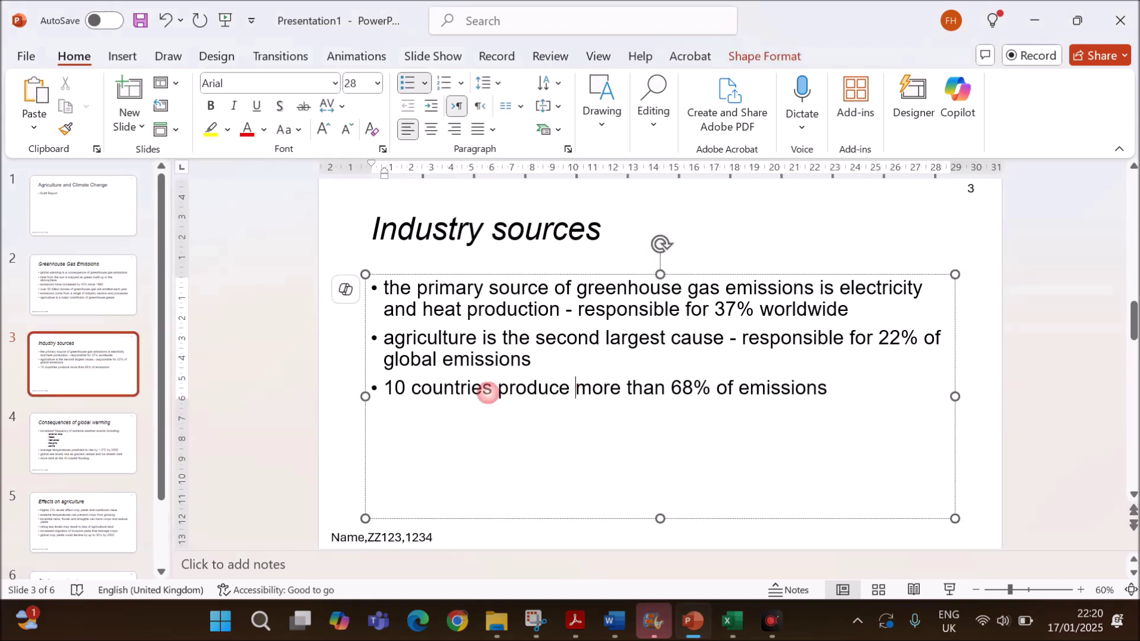
drag(369, 398, 652, 435)
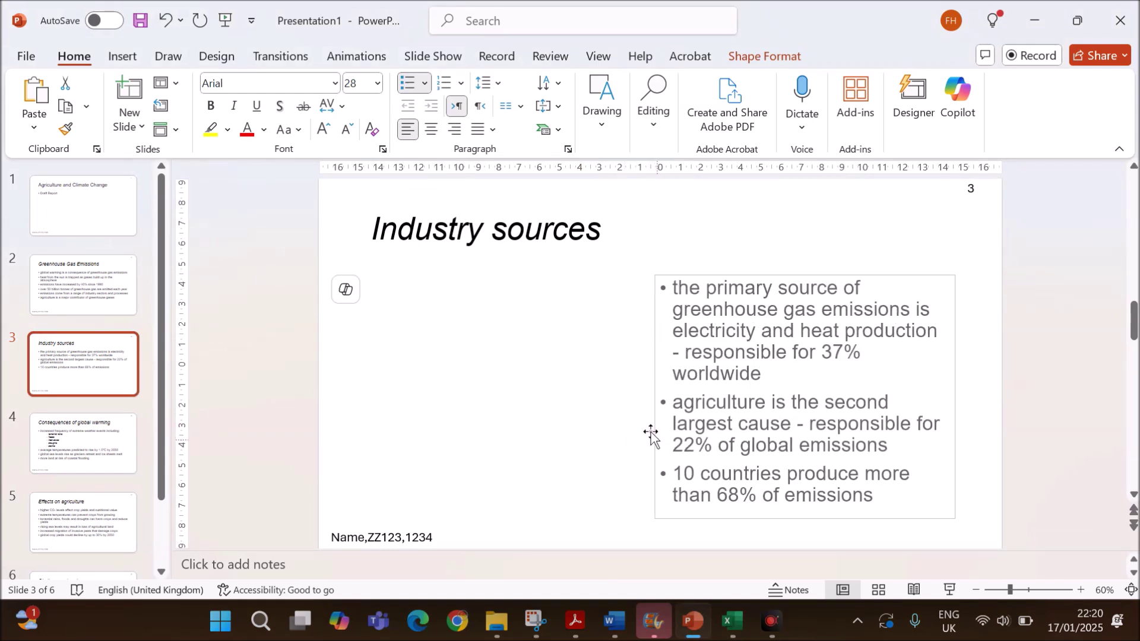
click(450, 339)
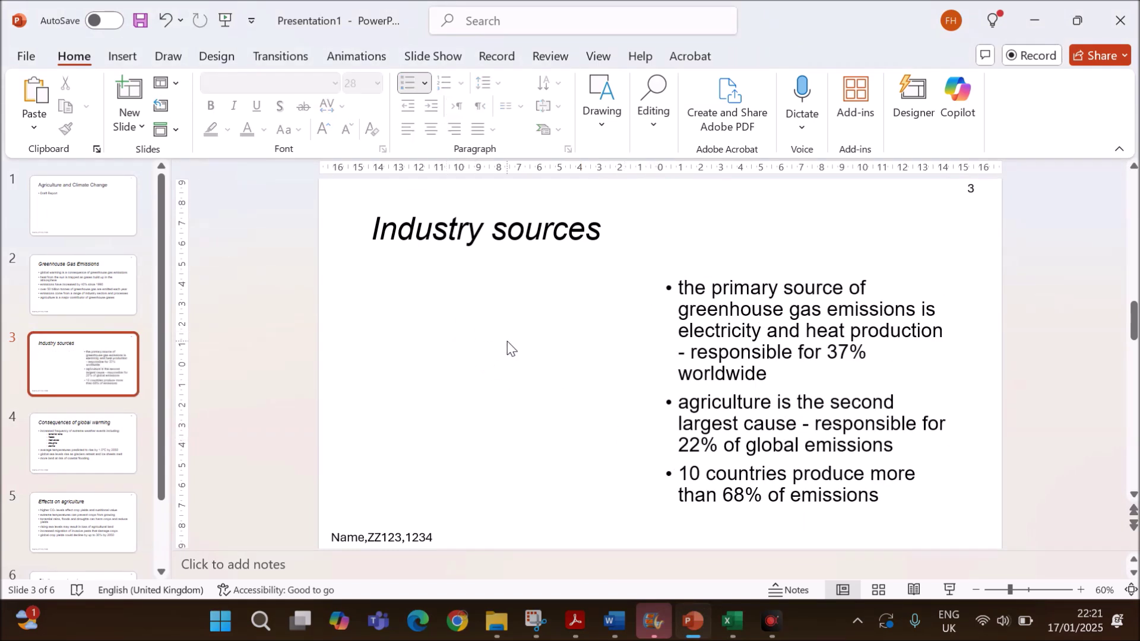
key(ctrl+v)
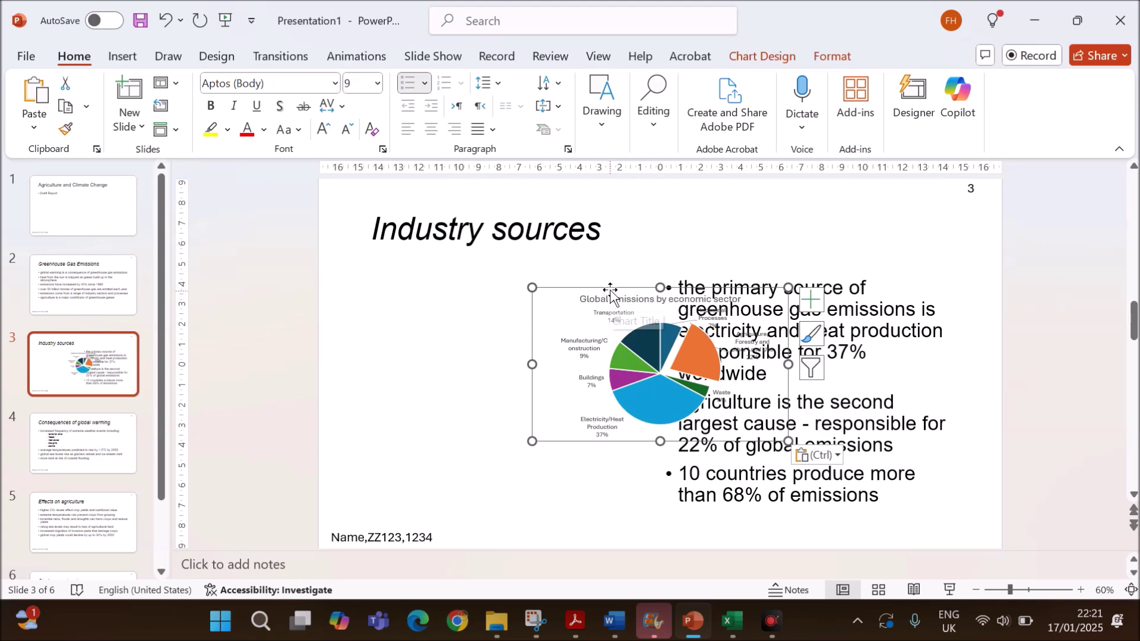
drag(605, 293, 239, 278)
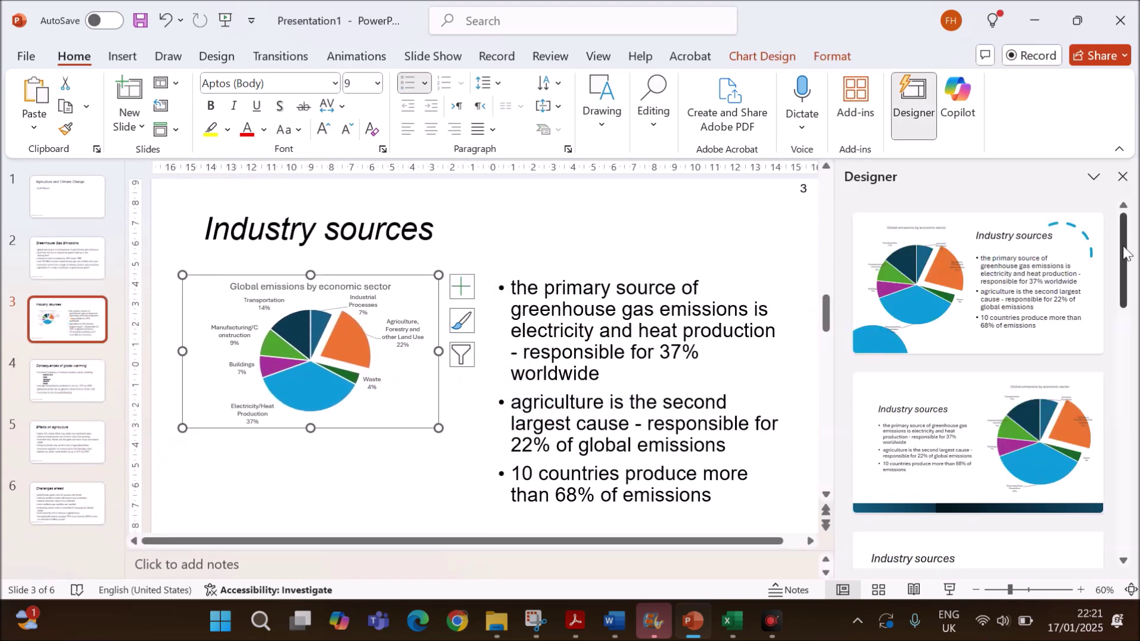
click(1123, 177)
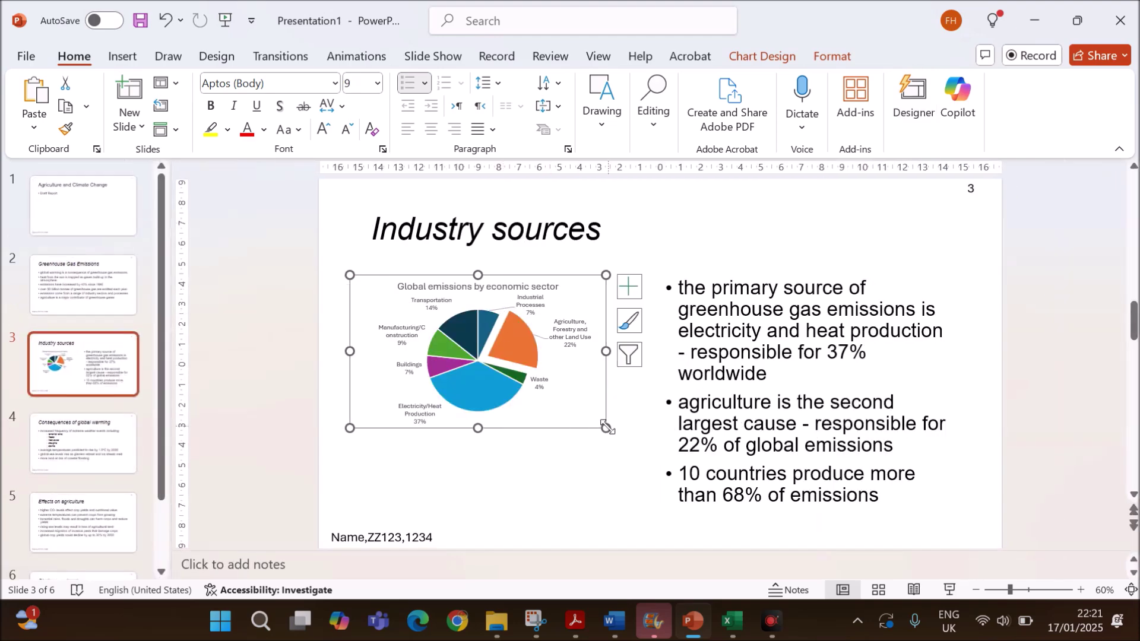
Enlarge the chart and raise the Agriculture and Industrial Processes labels so they fully show
drag(606, 426, 645, 509)
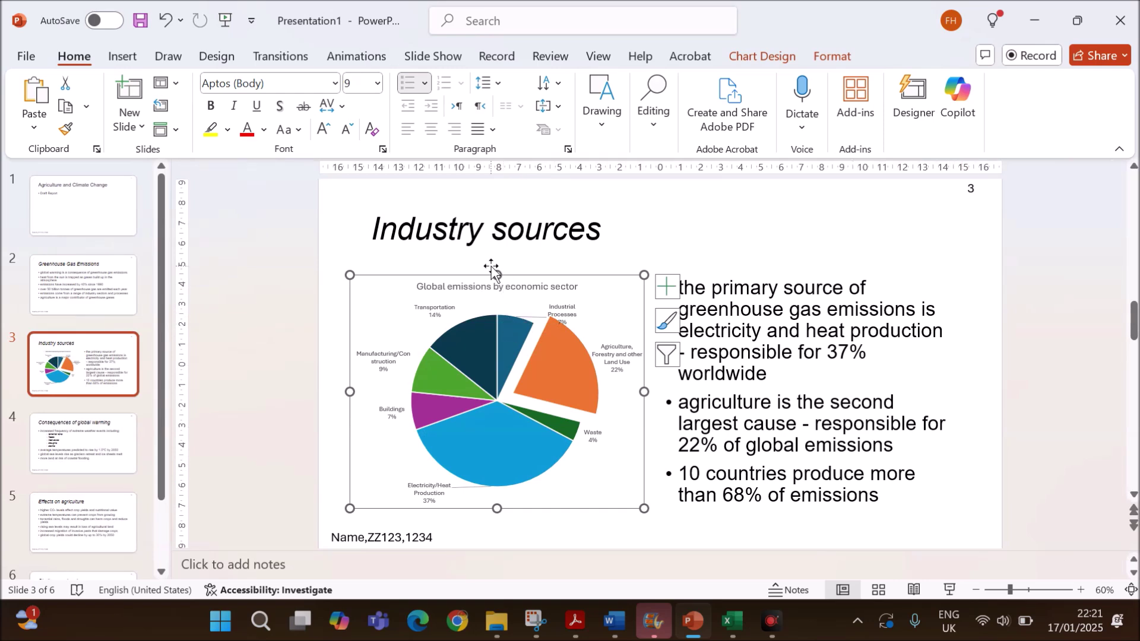
drag(494, 270, 497, 259)
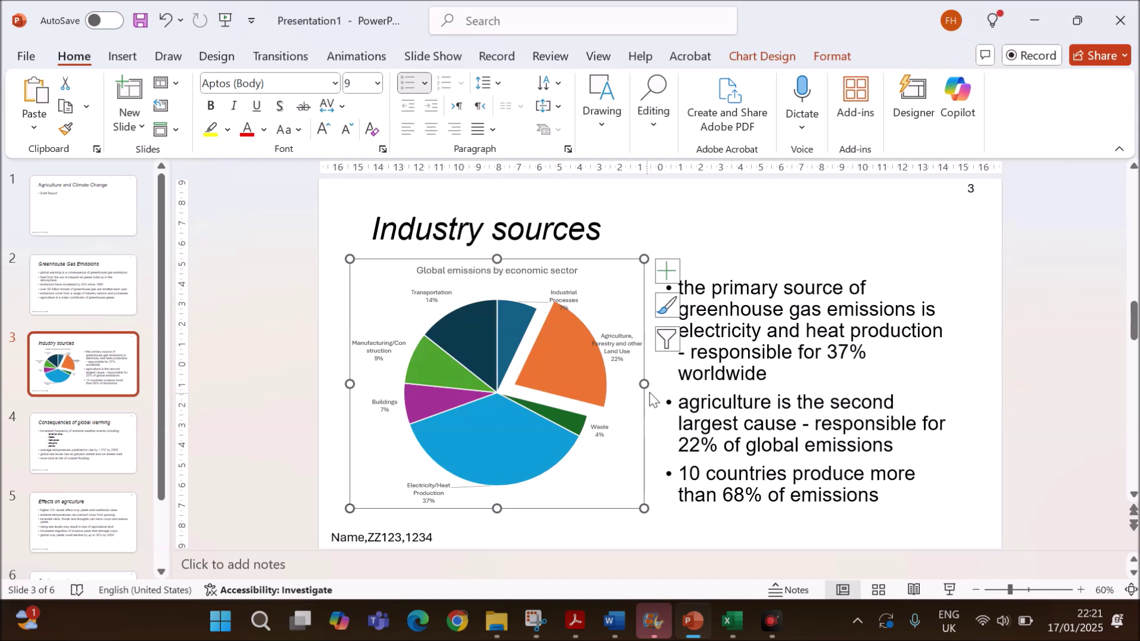
click(623, 347)
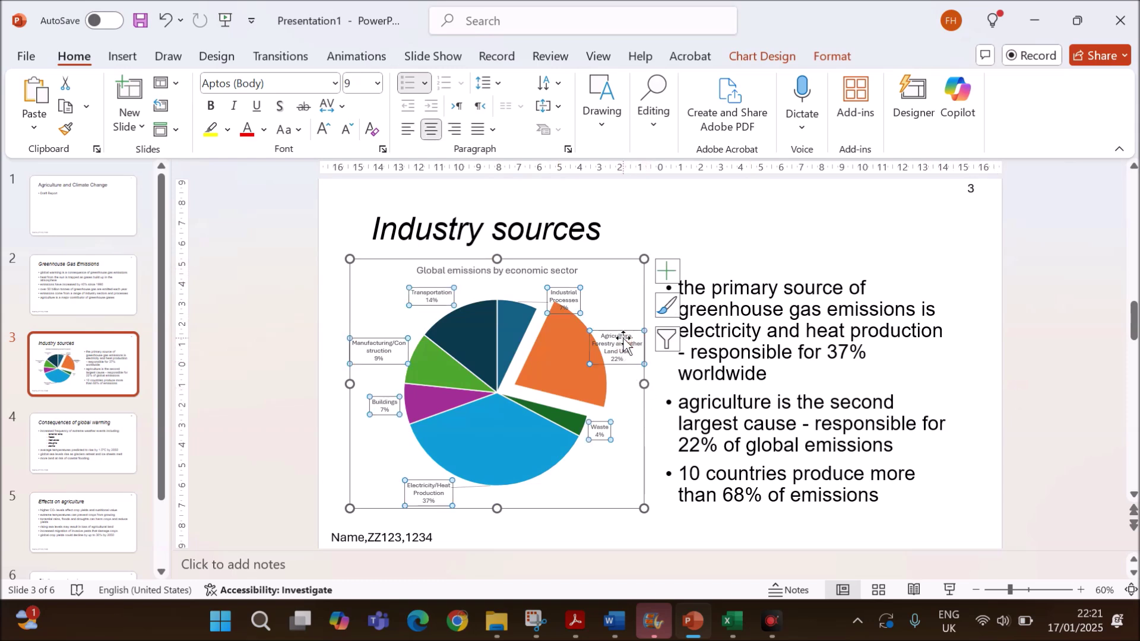
drag(620, 328, 621, 297)
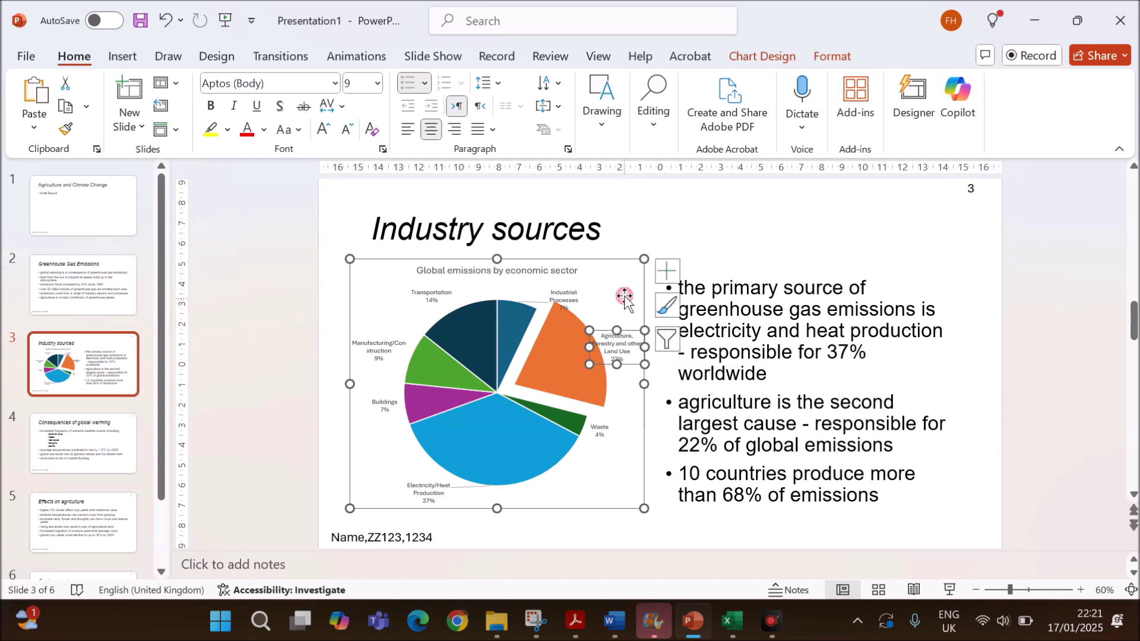
click(579, 287)
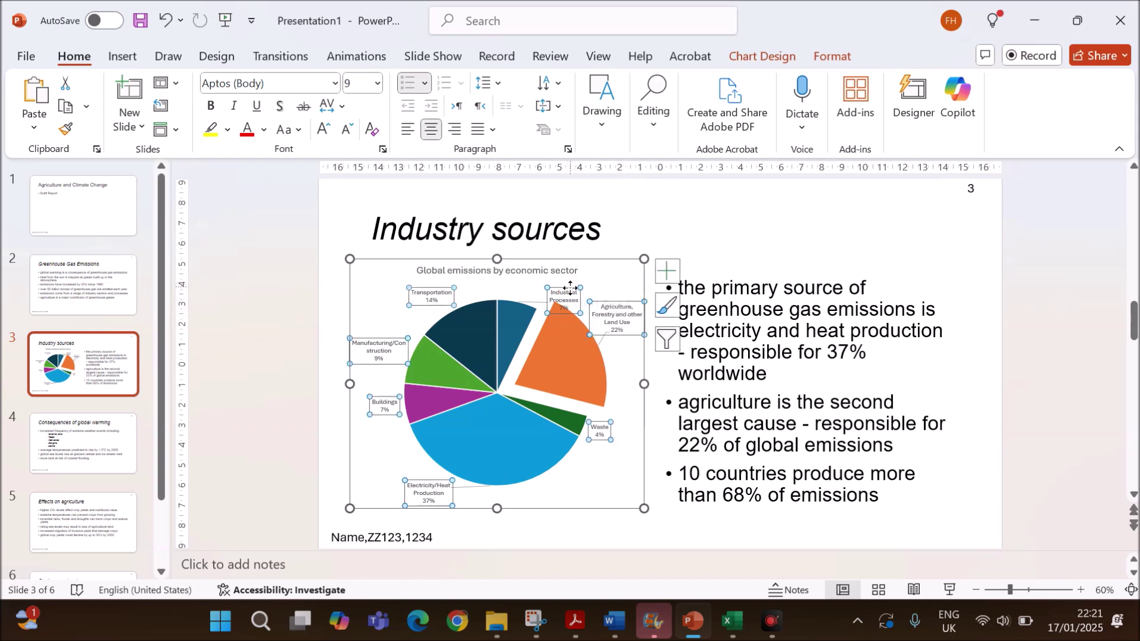
drag(570, 288, 576, 279)
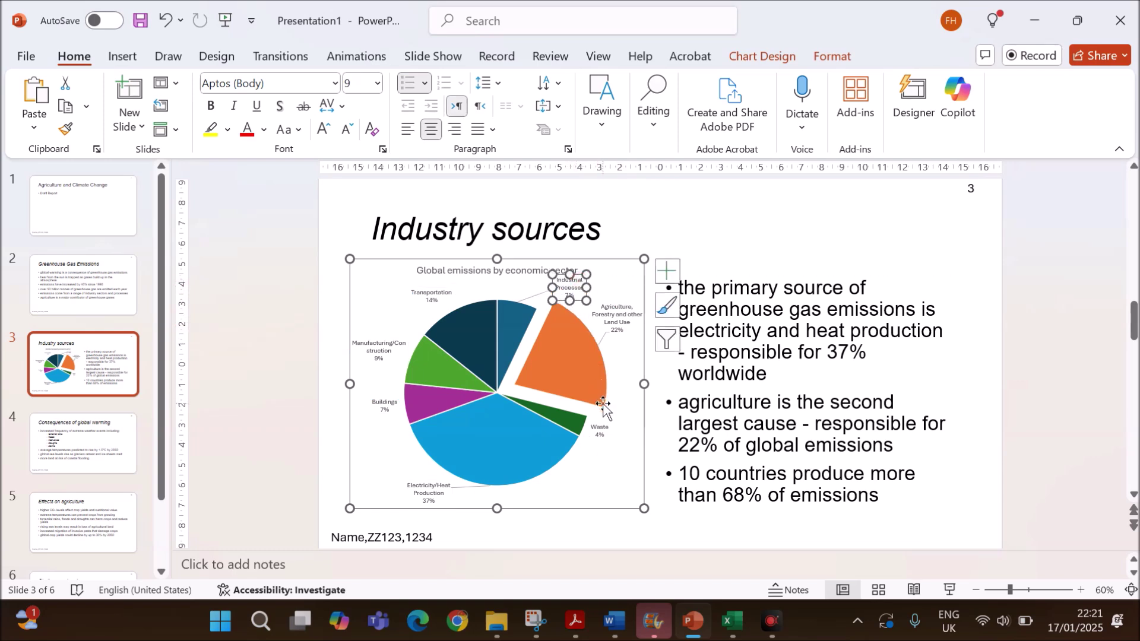
click(1002, 309)
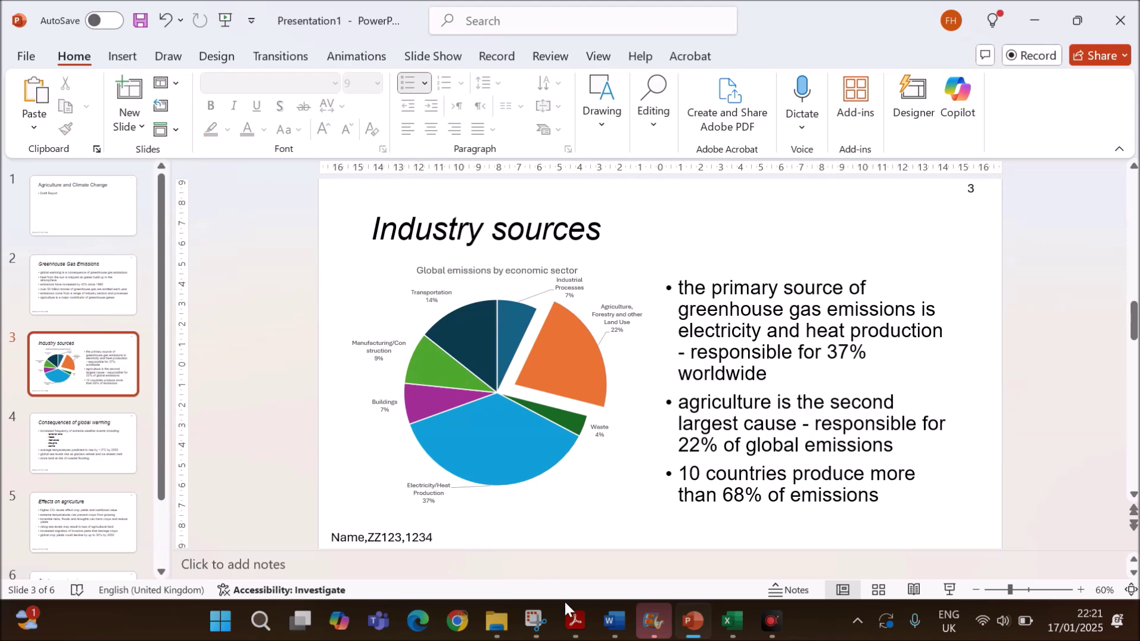
click(574, 621)
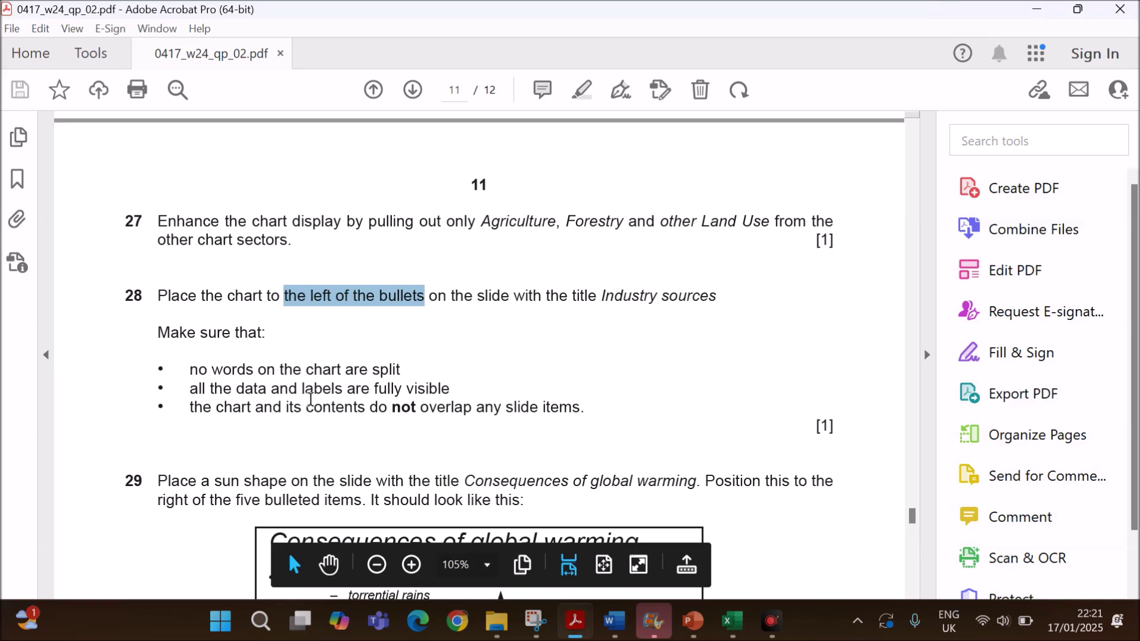
click(309, 400)
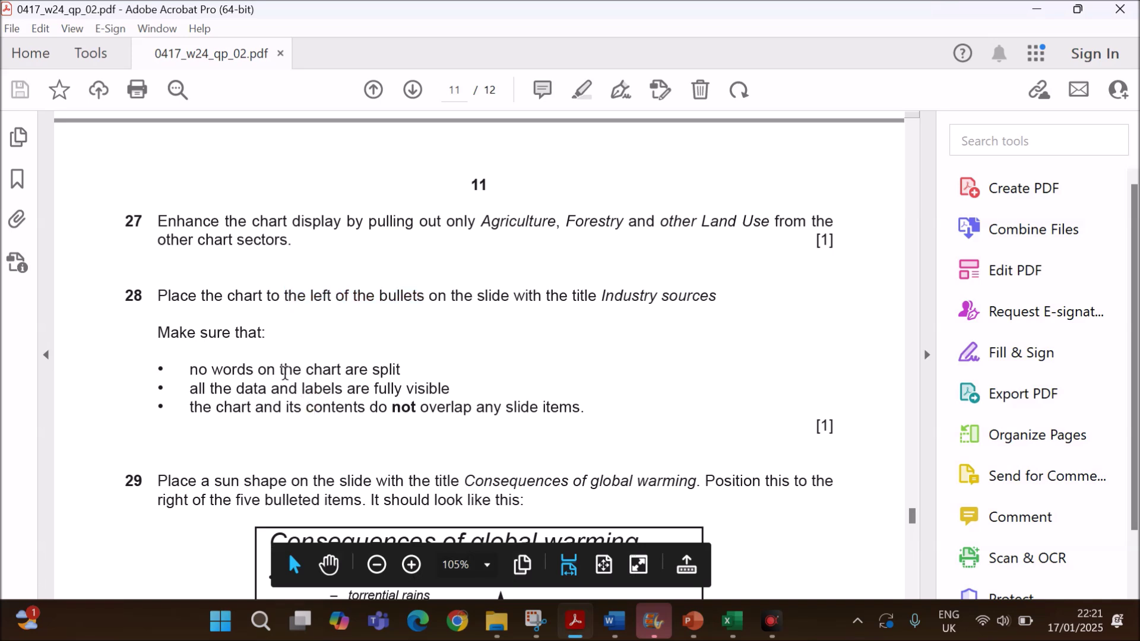
drag(285, 373, 450, 390)
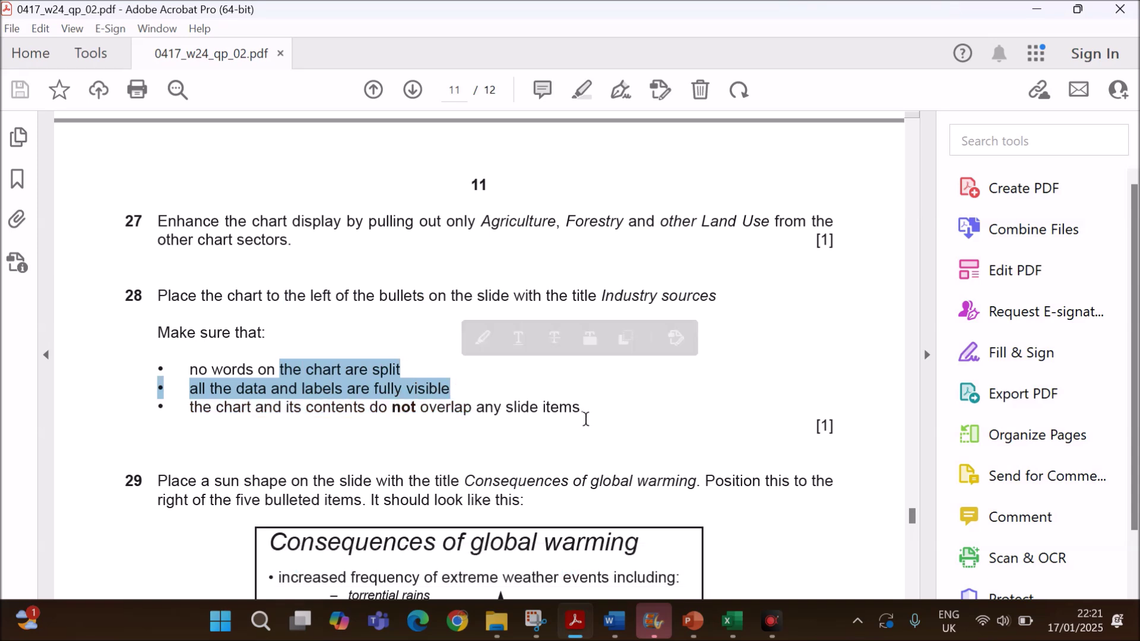
click(694, 623)
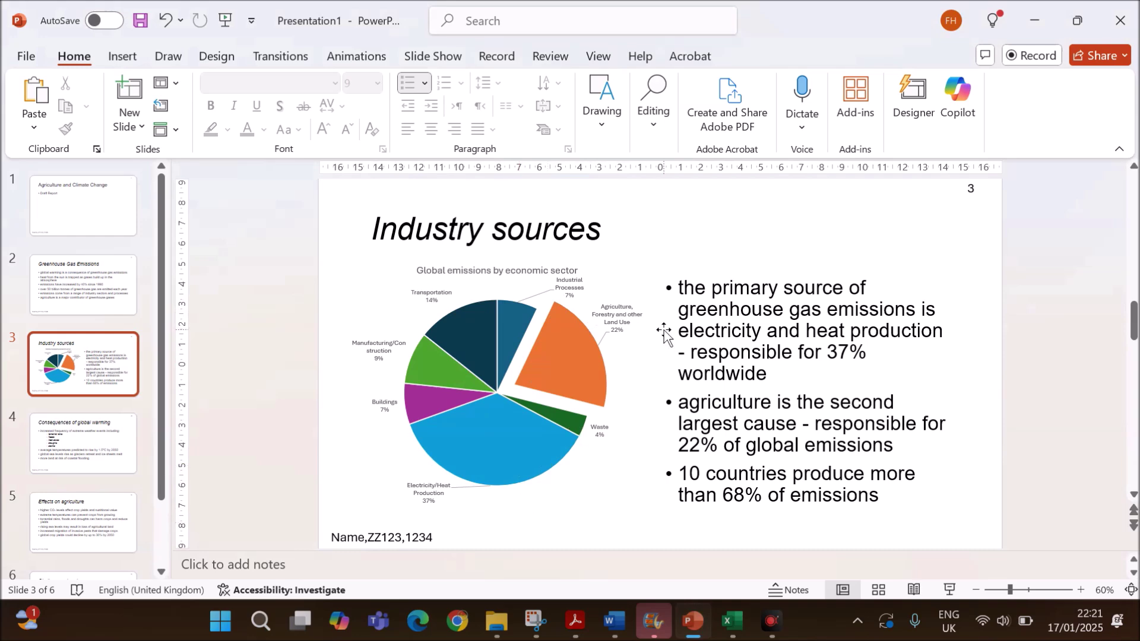
click(575, 622)
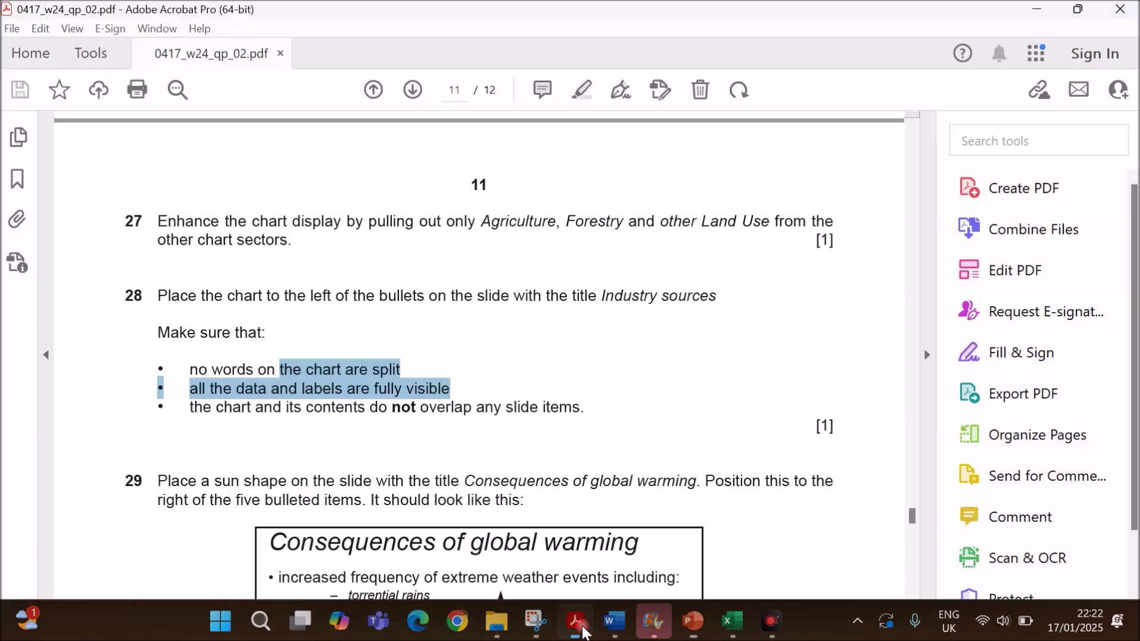
scroll(518, 404, down, 4)
scroll(518, 403, down, 4)
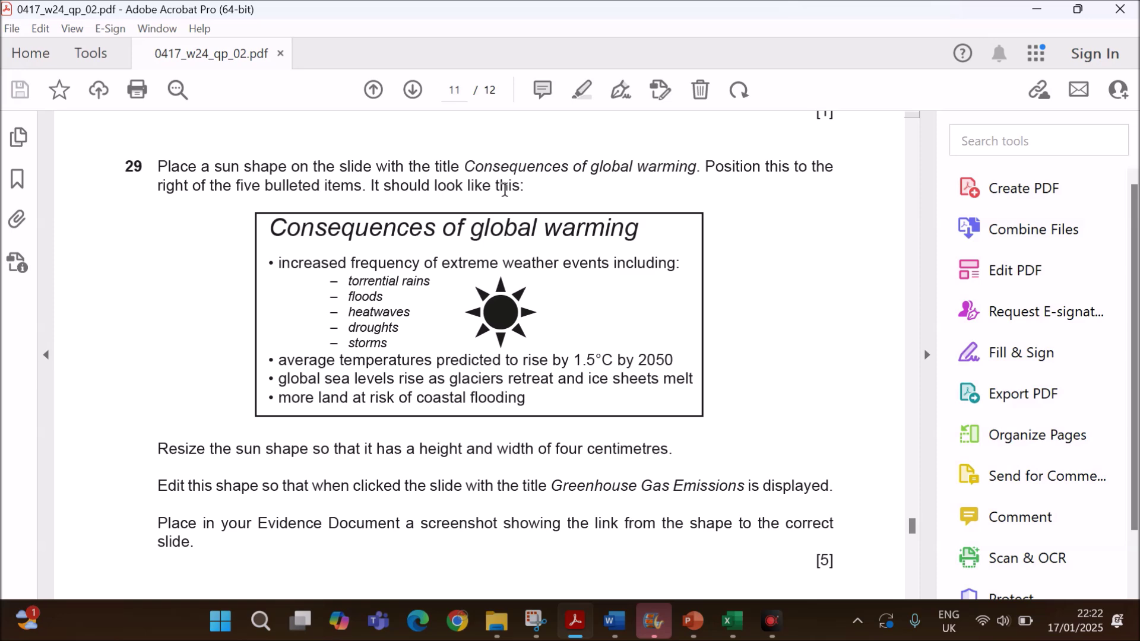
Draw a Sun shape right of the bullets on the Consequences of global warming slide, styled solid black
click(692, 621)
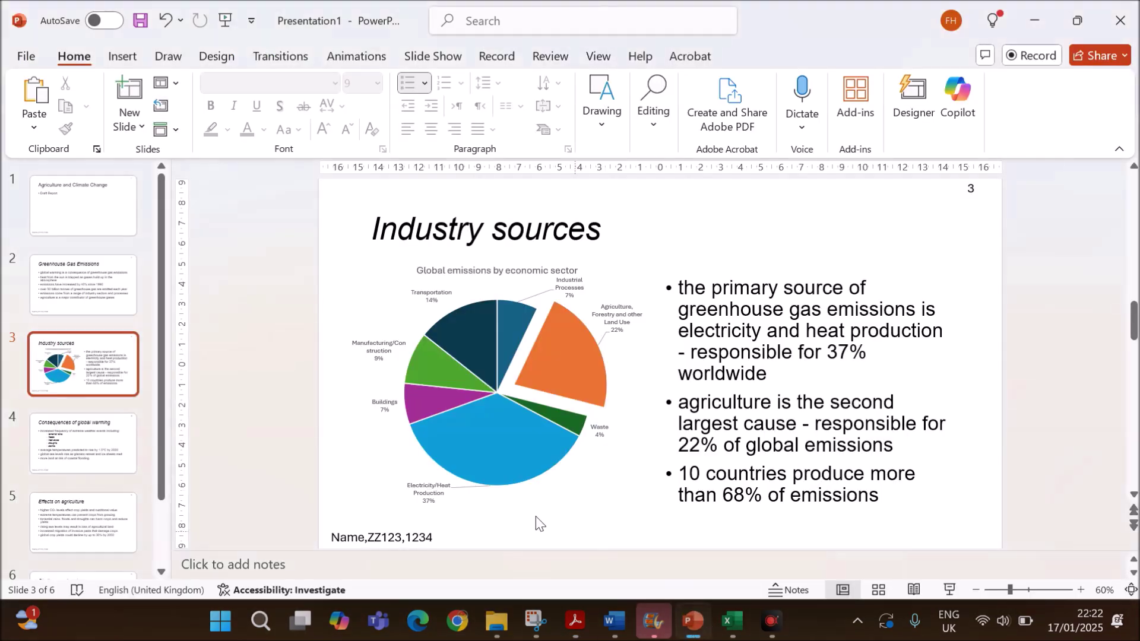
click(100, 469)
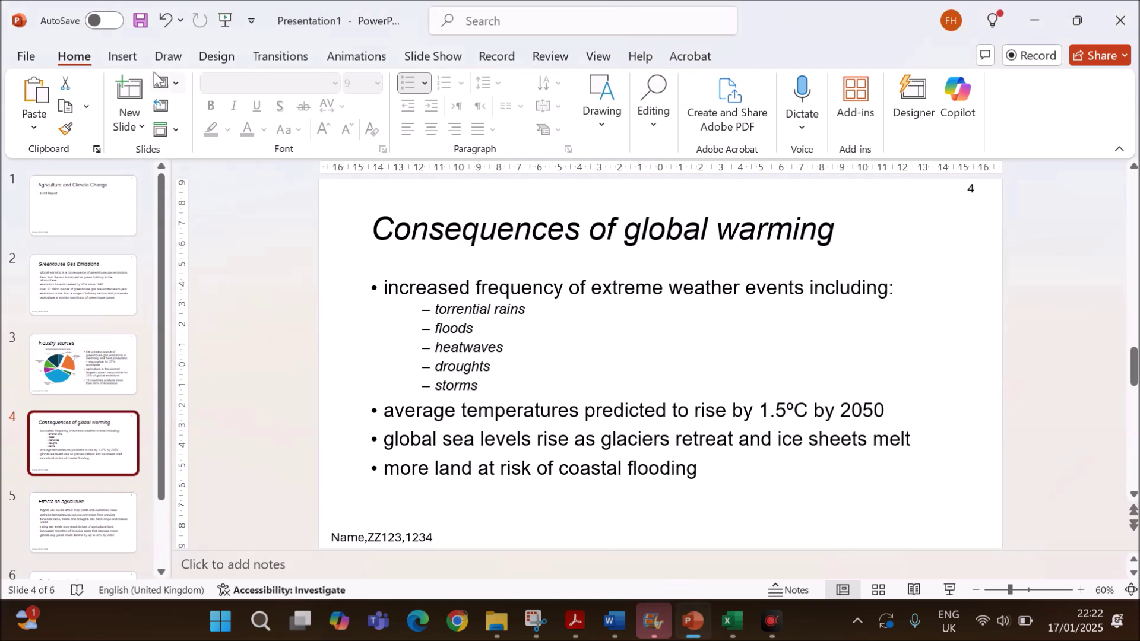
click(124, 56)
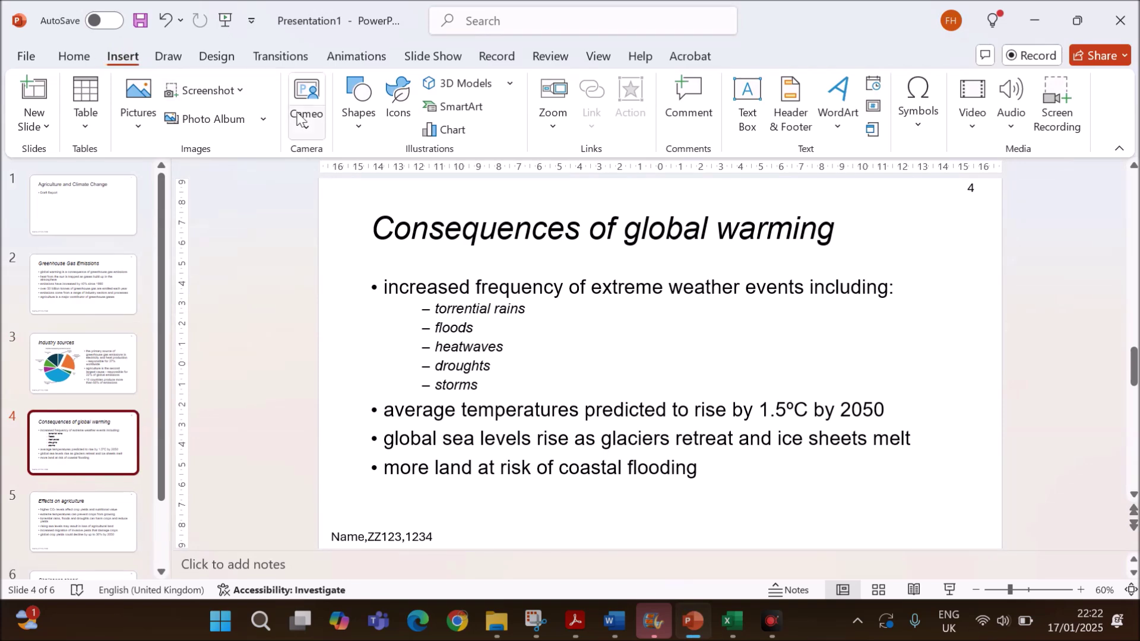
click(360, 126)
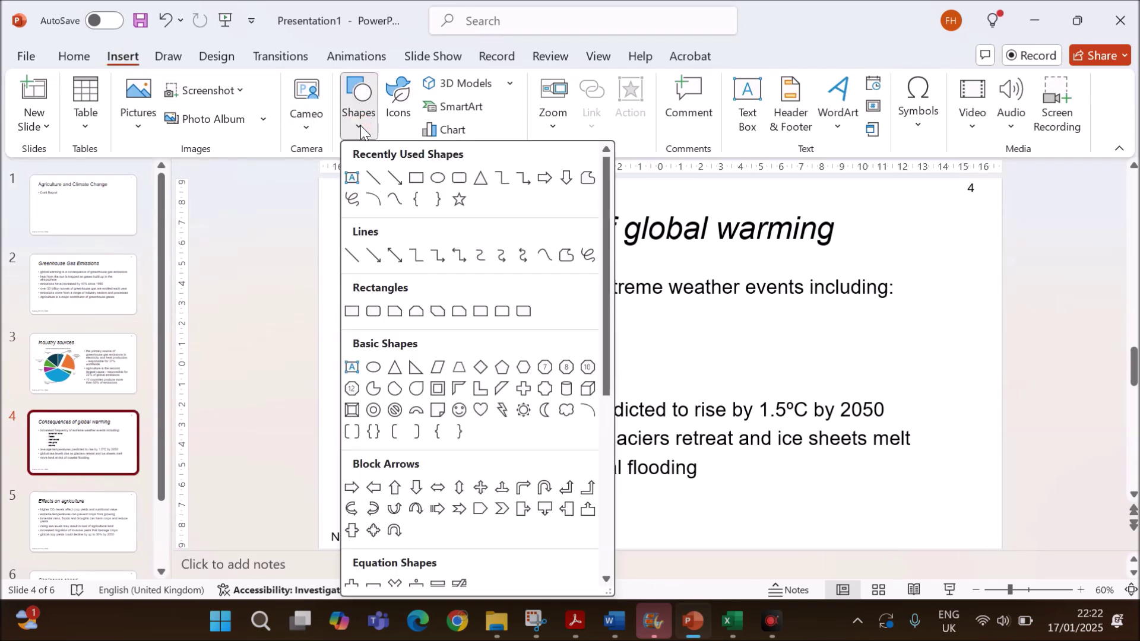
click(524, 411)
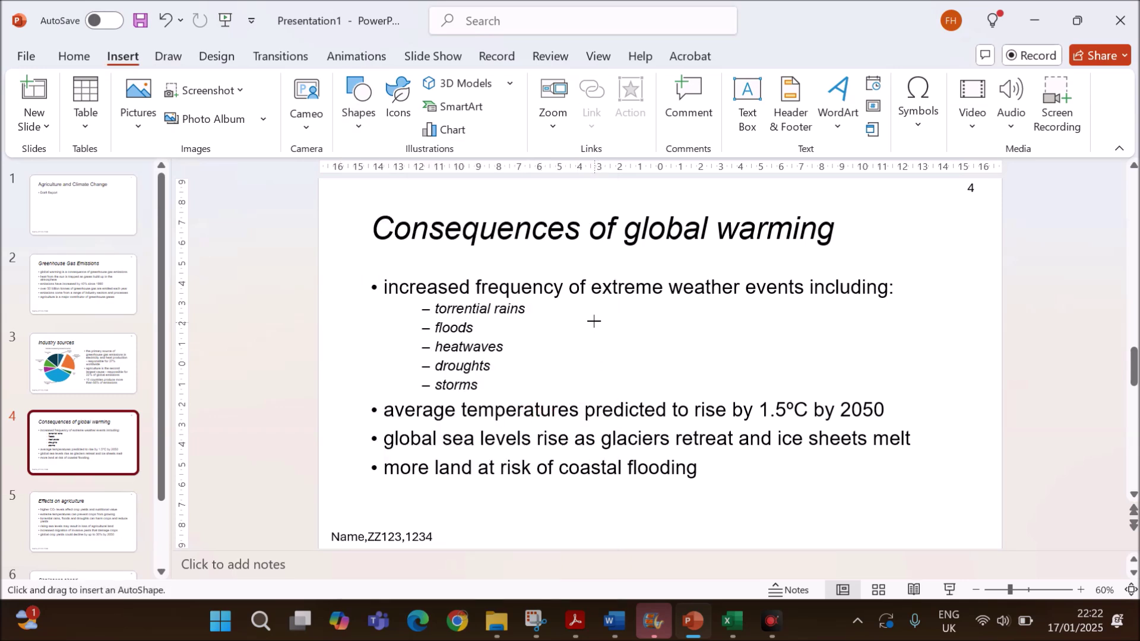
drag(571, 311, 660, 398)
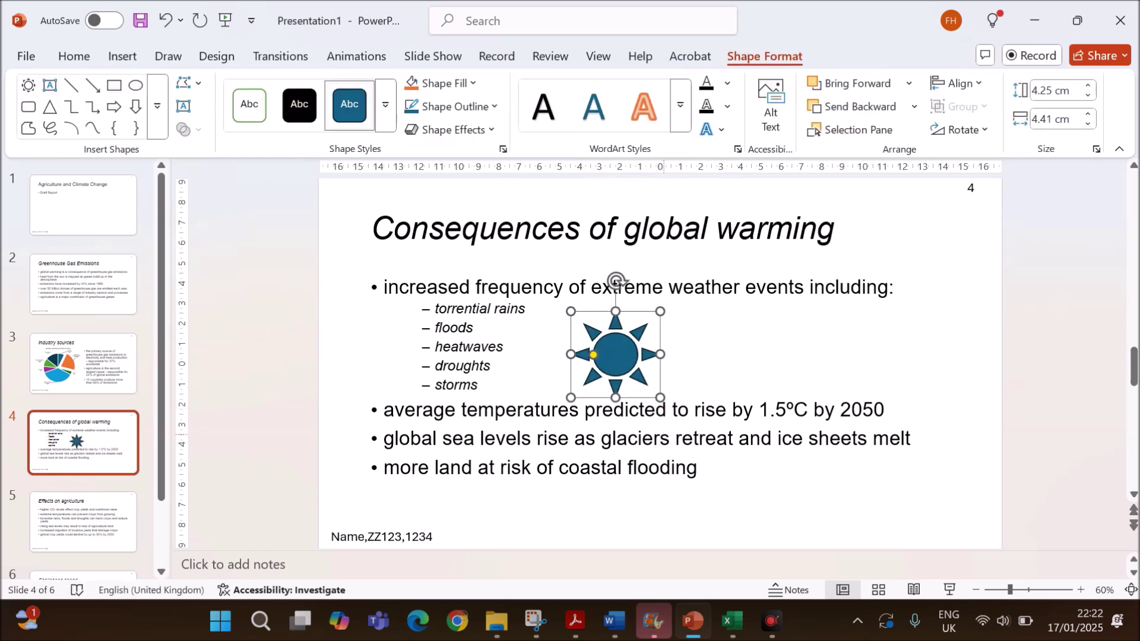
click(286, 105)
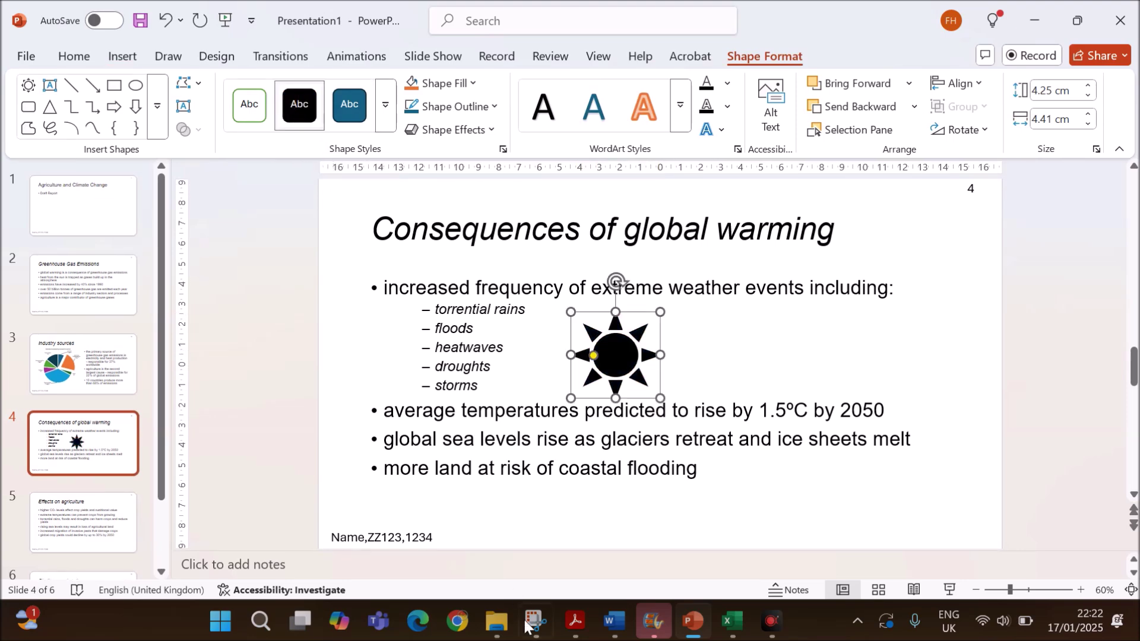
Highlight the sun resize instruction in the question paper
click(576, 623)
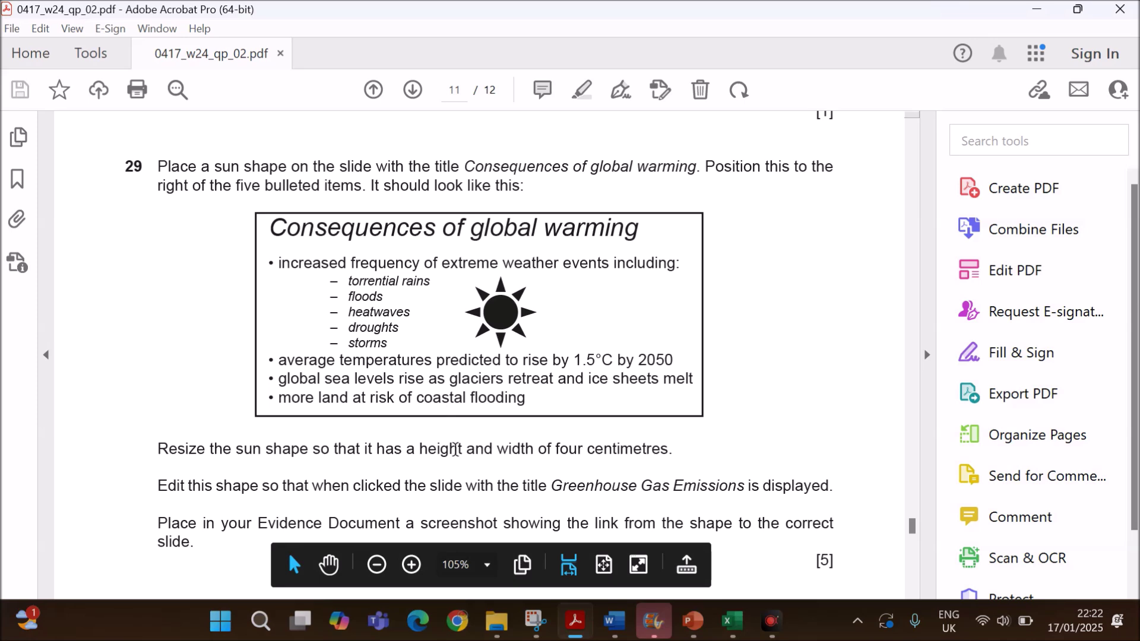
scroll(455, 451, down, 1)
drag(267, 420, 673, 421)
click(692, 621)
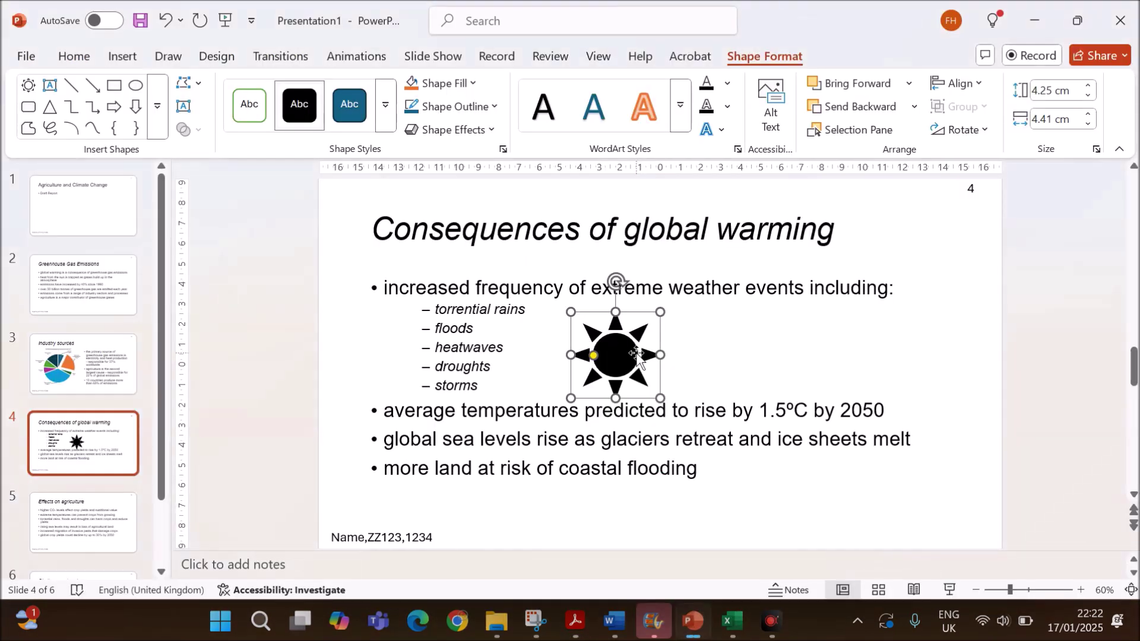
Set the sun's size to Height 4 cm and Width 4 cm in Size and Position
right_click(636, 353)
click(705, 476)
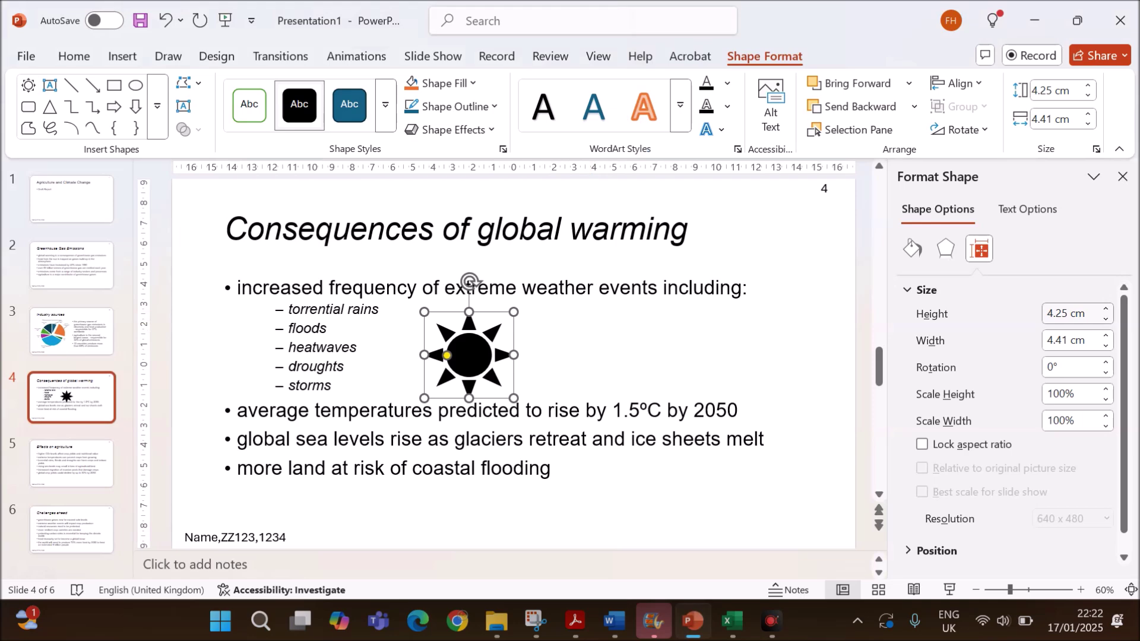
double_click(1060, 314)
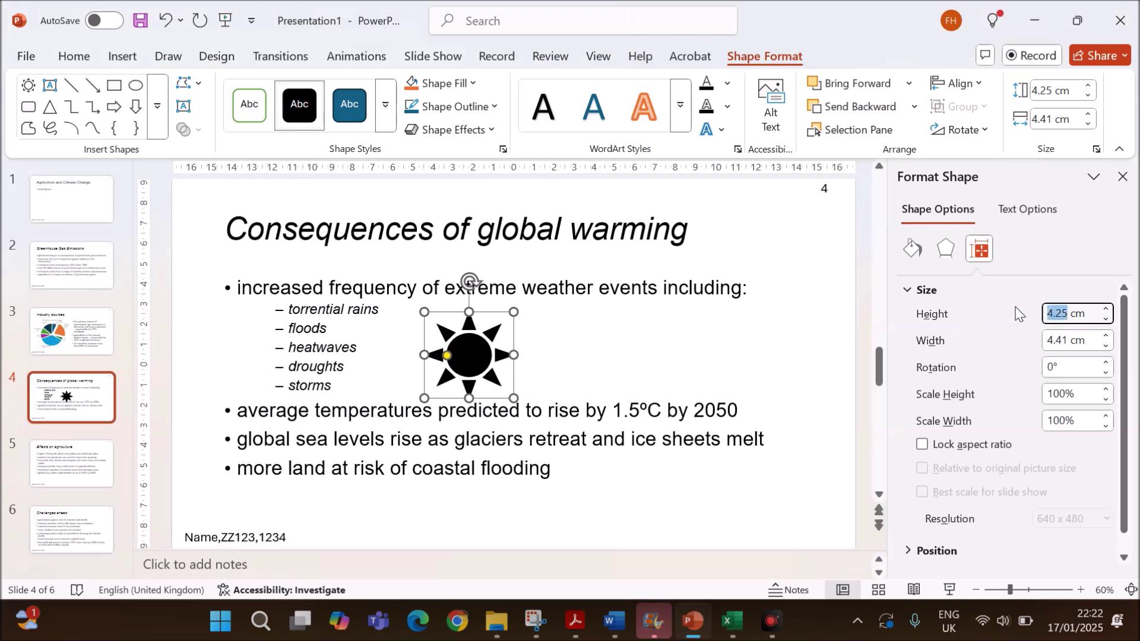
text(4)
double_click(1058, 340)
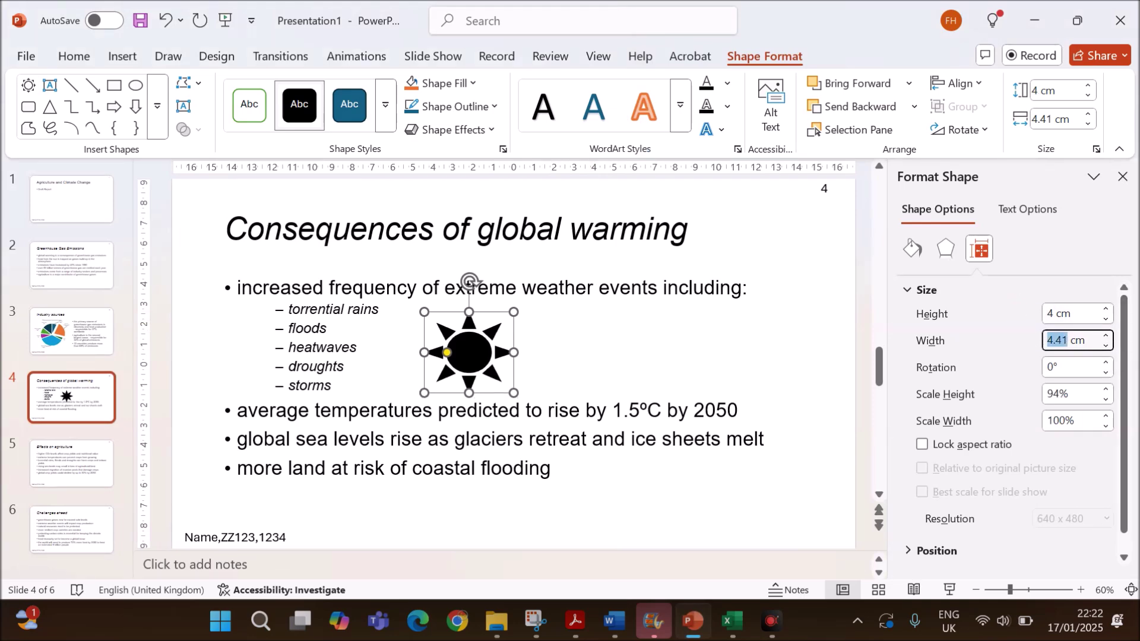
text(4)
key(Return)
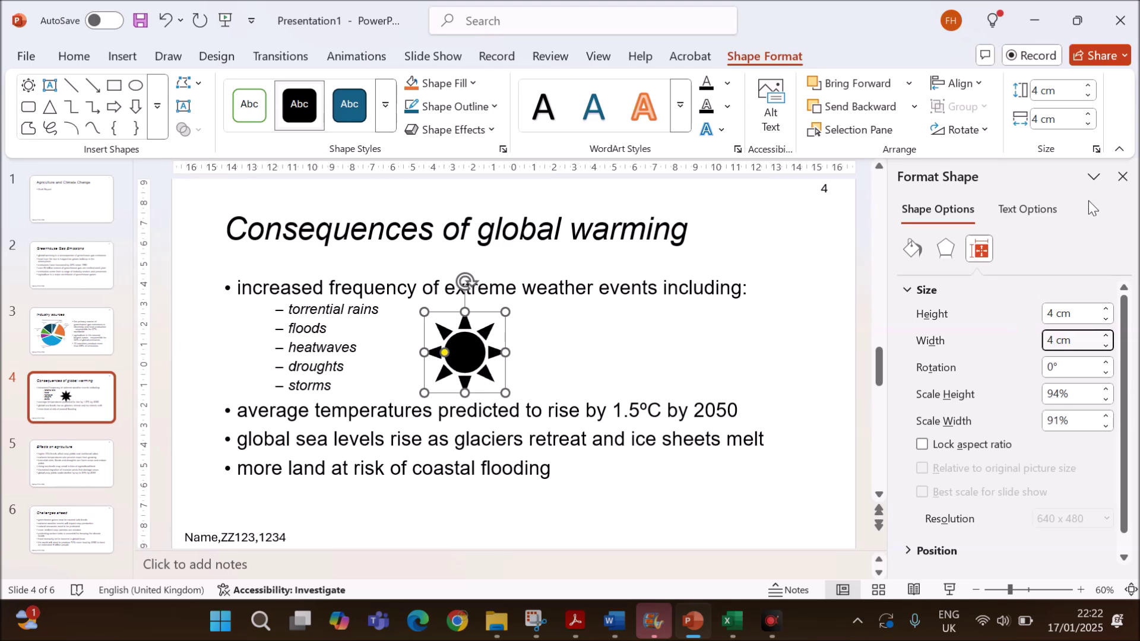
click(1122, 177)
Nudge the sun slightly further right beside the bullets
click(702, 349)
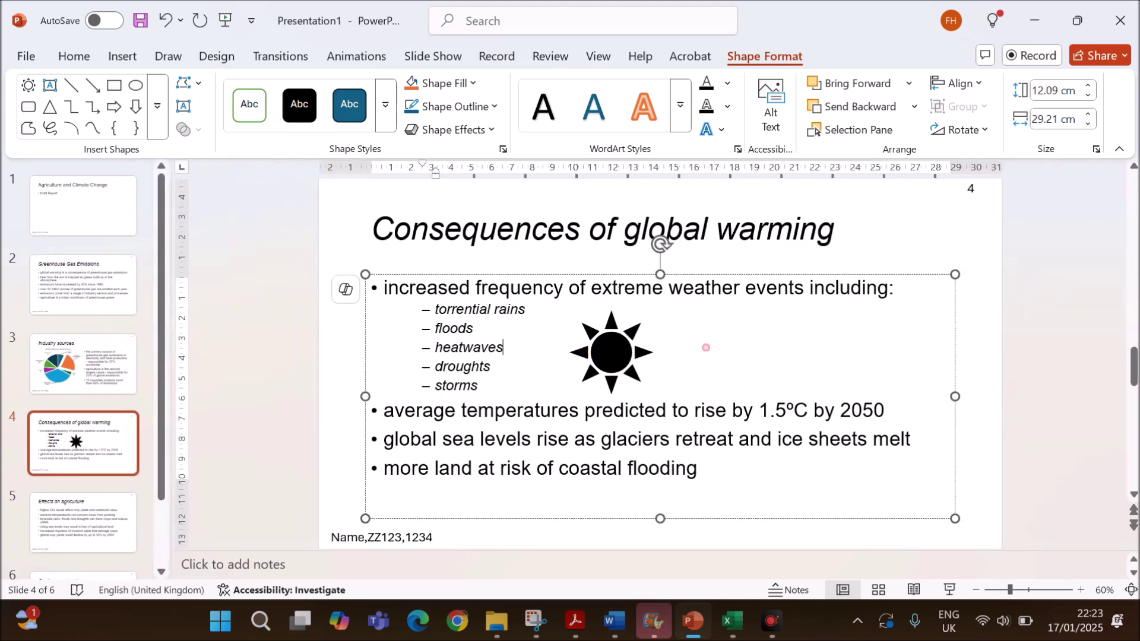
drag(601, 349, 618, 350)
click(600, 367)
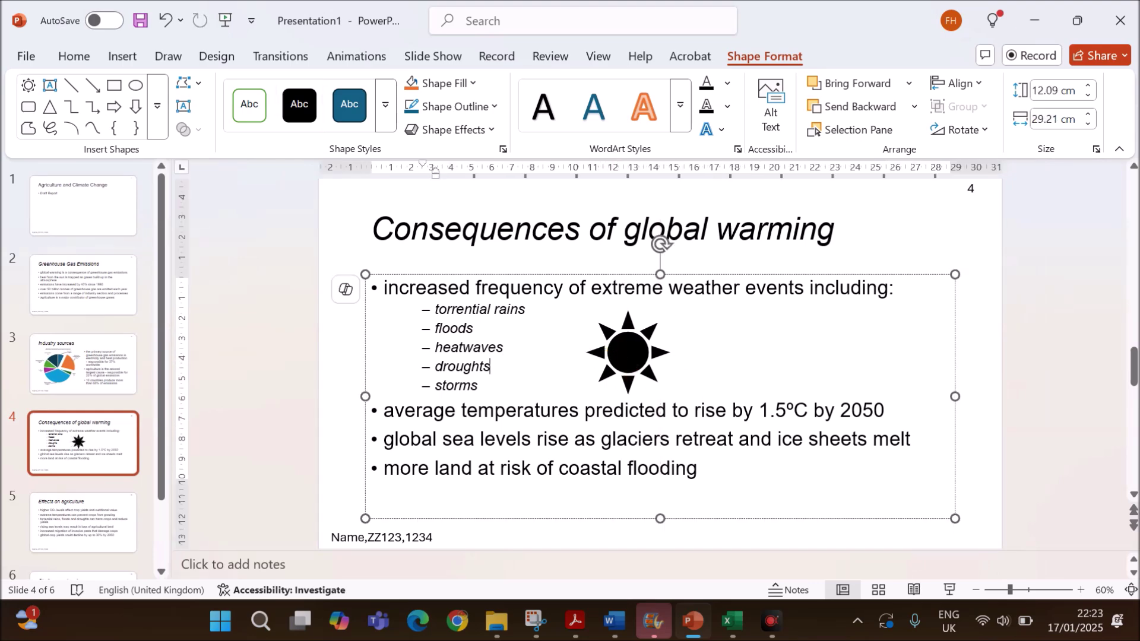
Scroll the question paper and highlight the link target title 'Greenhouse Gas Emissions'
click(576, 621)
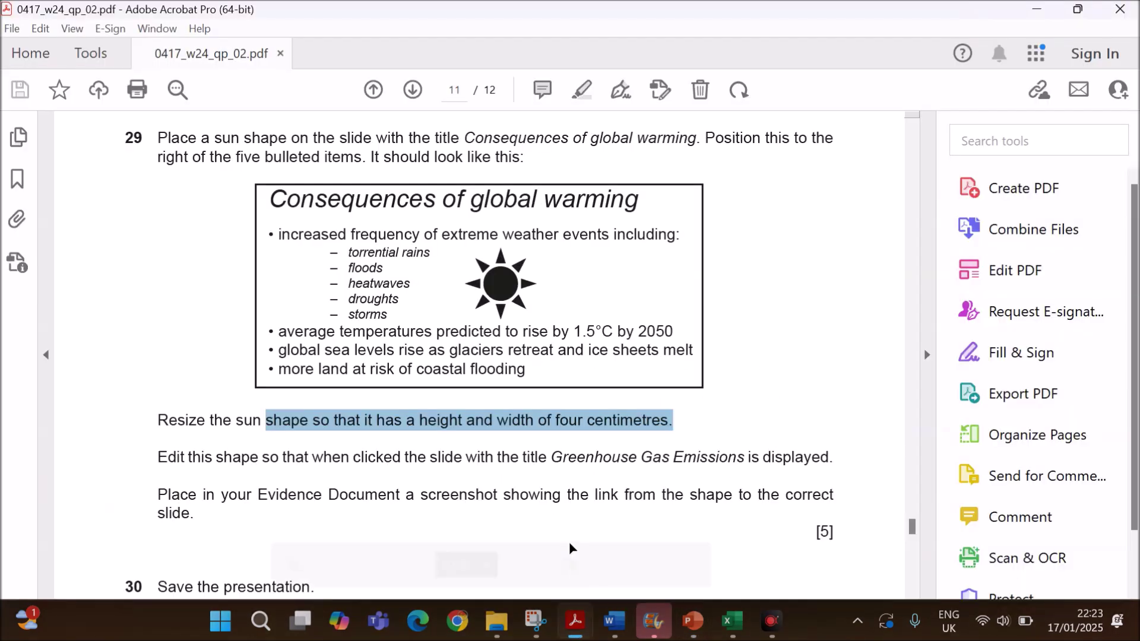
scroll(517, 450, down, 1)
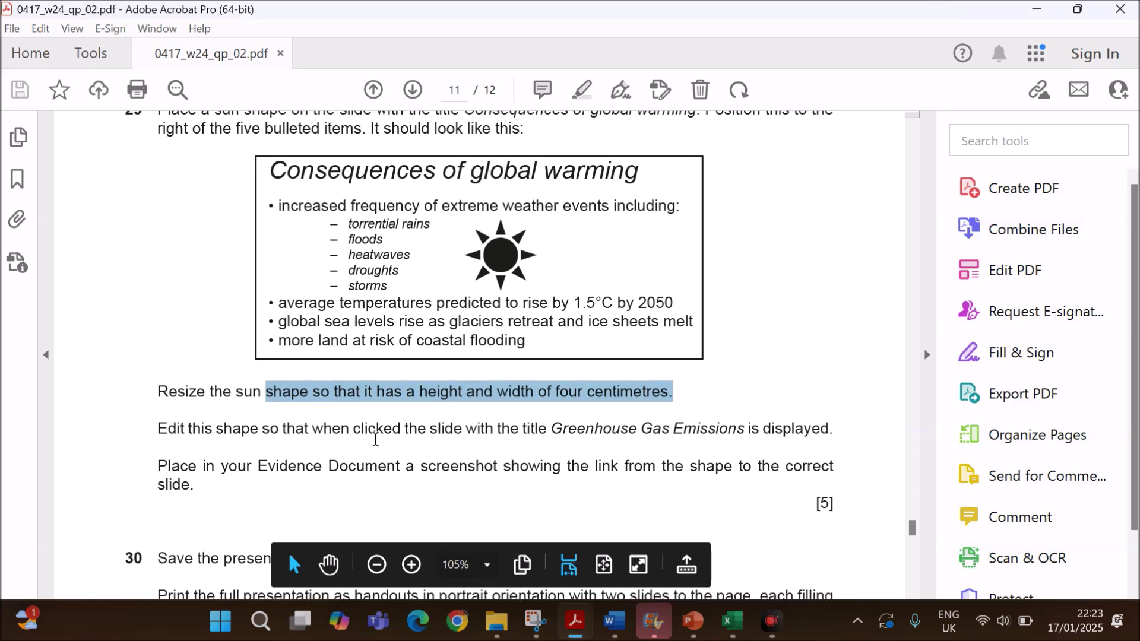
scroll(366, 429, down, 1)
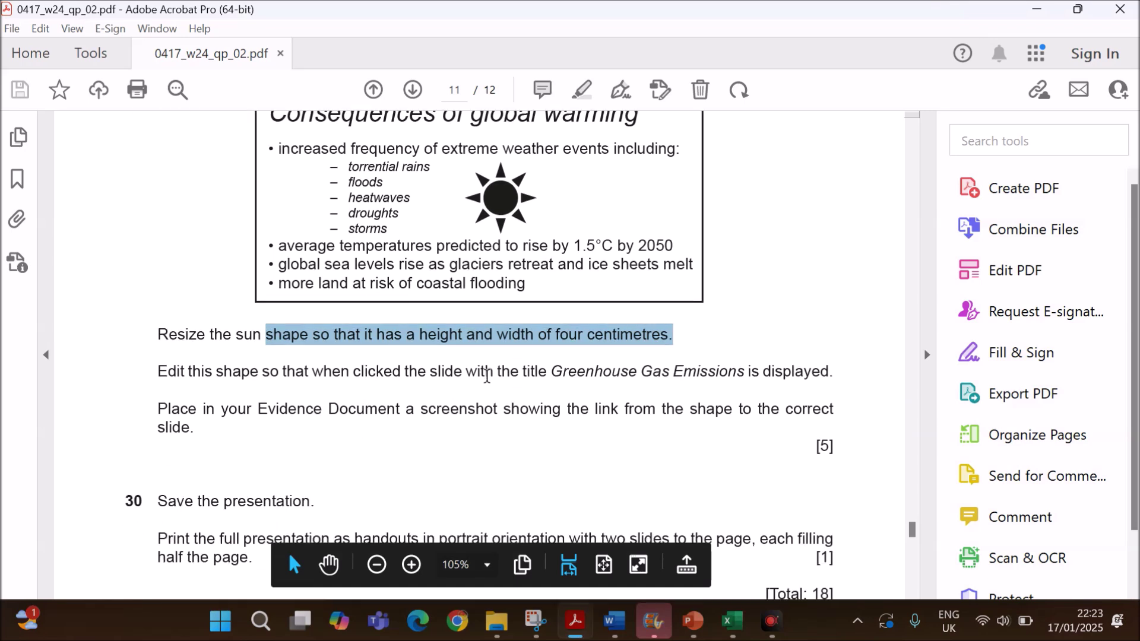
drag(552, 373, 732, 373)
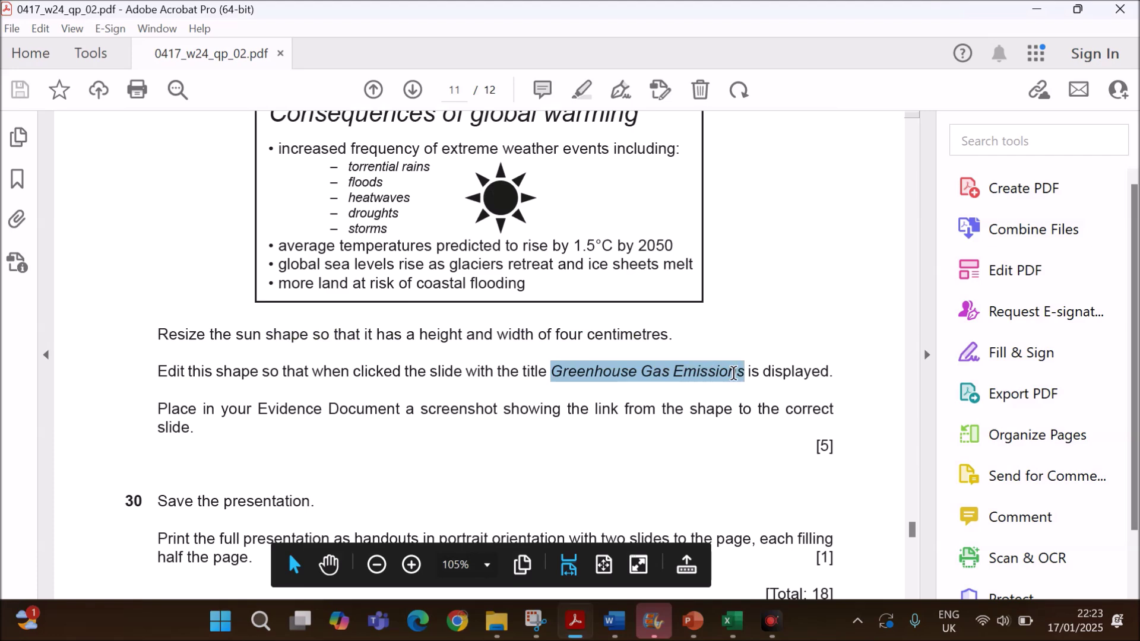
click(688, 623)
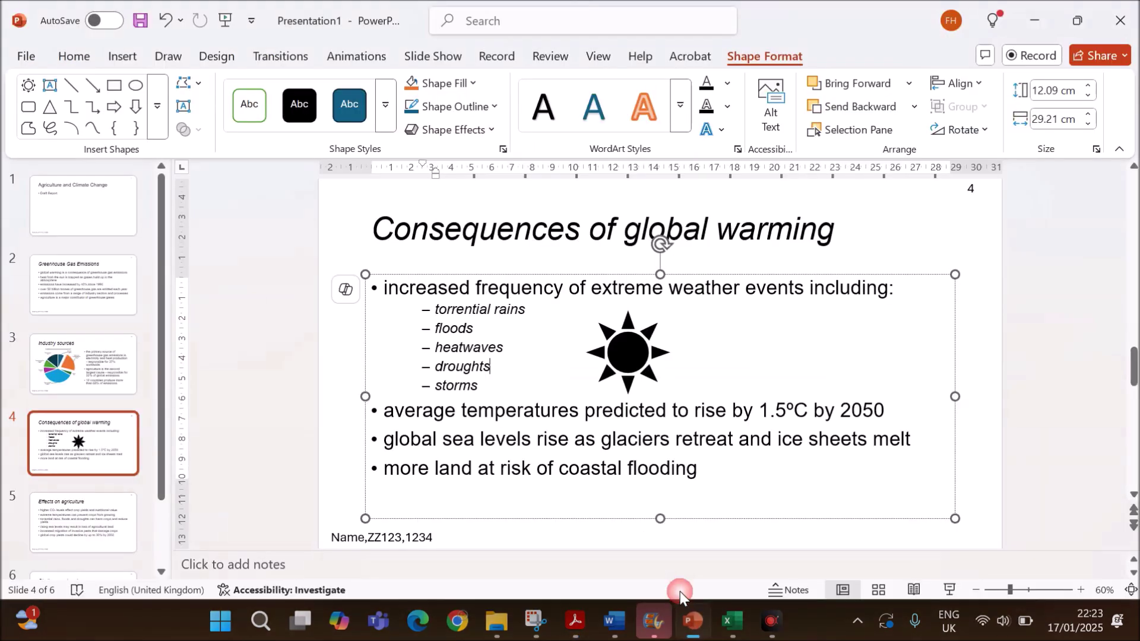
Start a link on the sun to Place in This Document, selecting slide 2. Greenhouse Gas Emissions
click(637, 360)
right_click(637, 360)
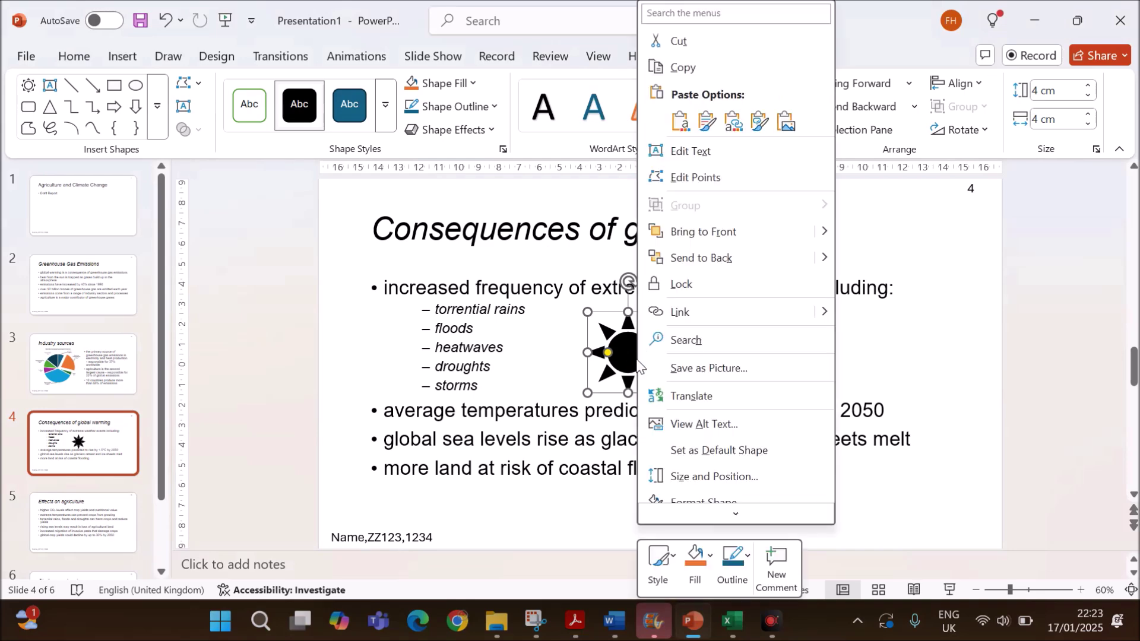
click(724, 312)
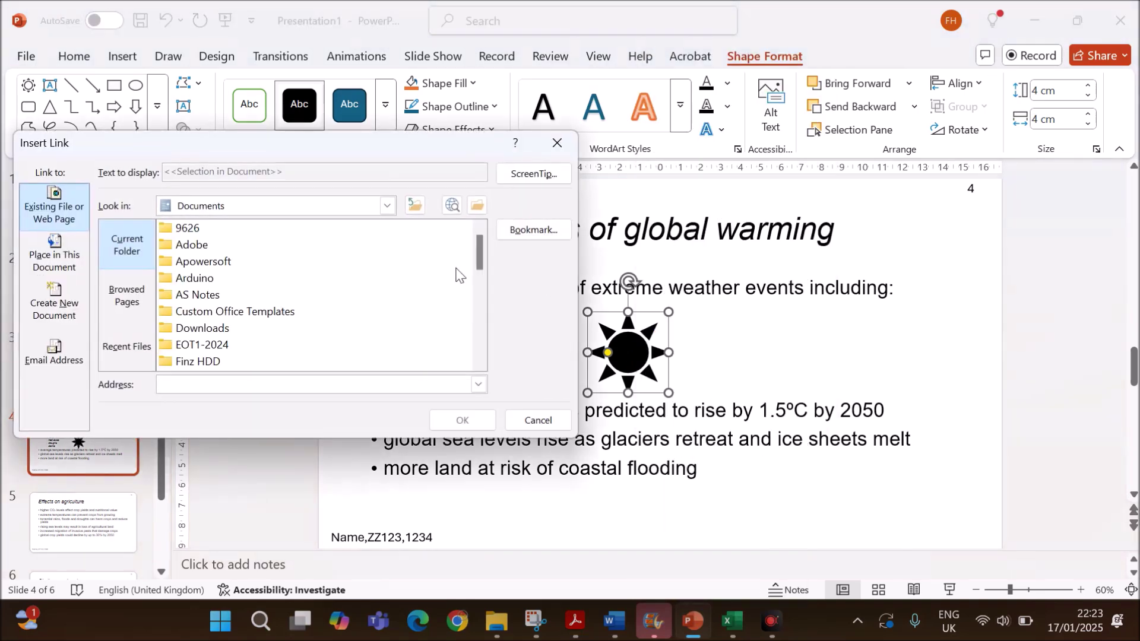
click(56, 272)
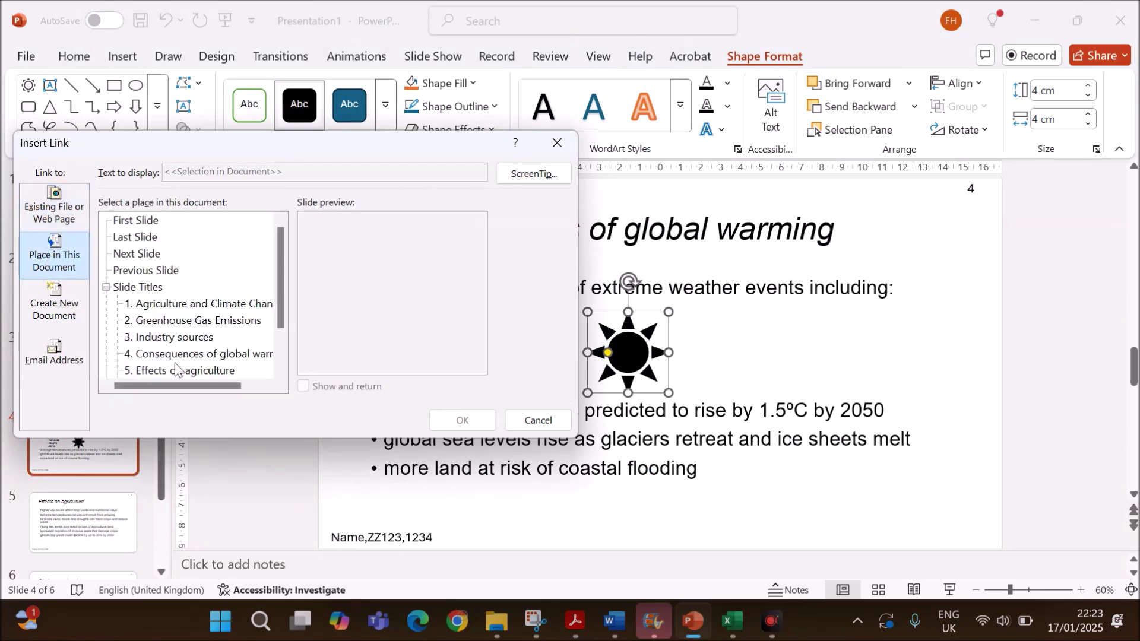
click(174, 323)
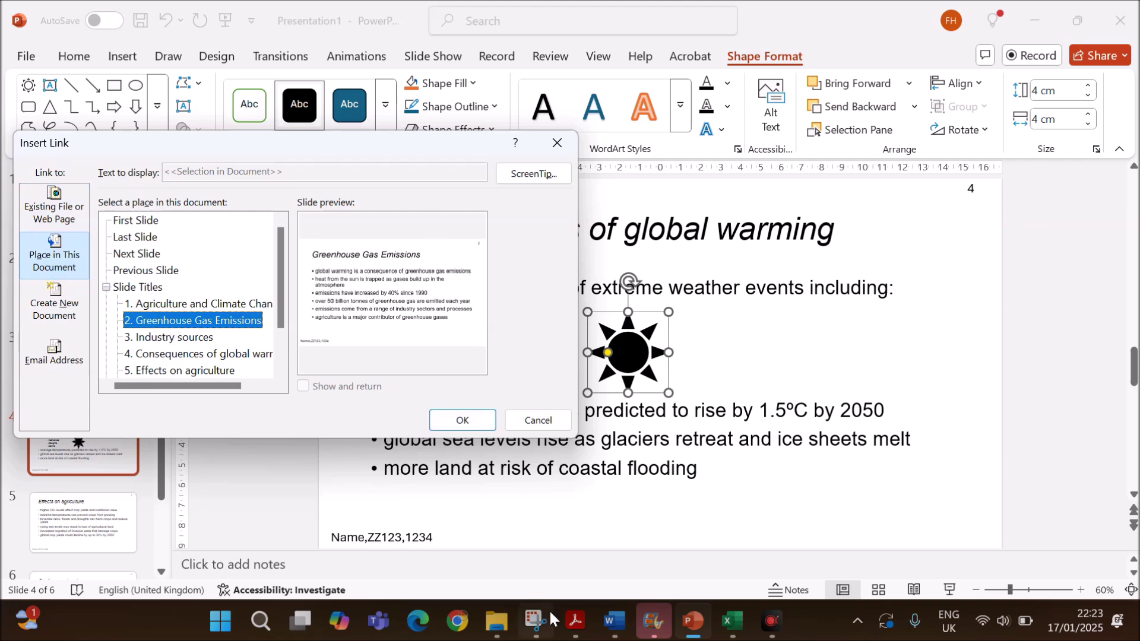
click(574, 620)
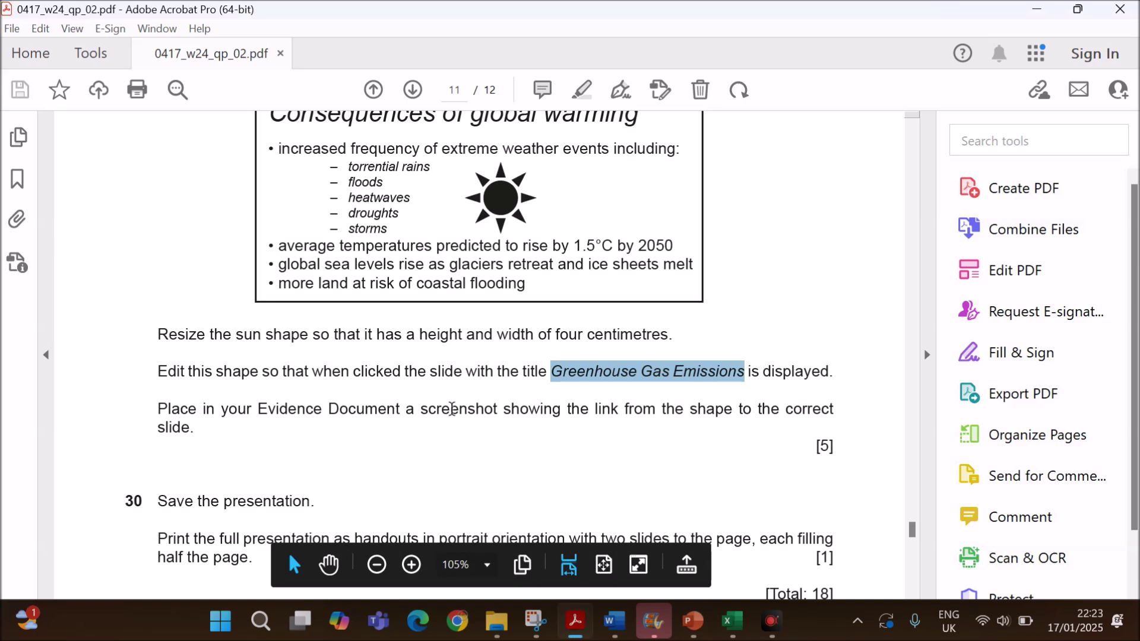
Note the screenshot evidence requirement and move the Insert Link dialog so the sun stays visible
drag(451, 409, 809, 418)
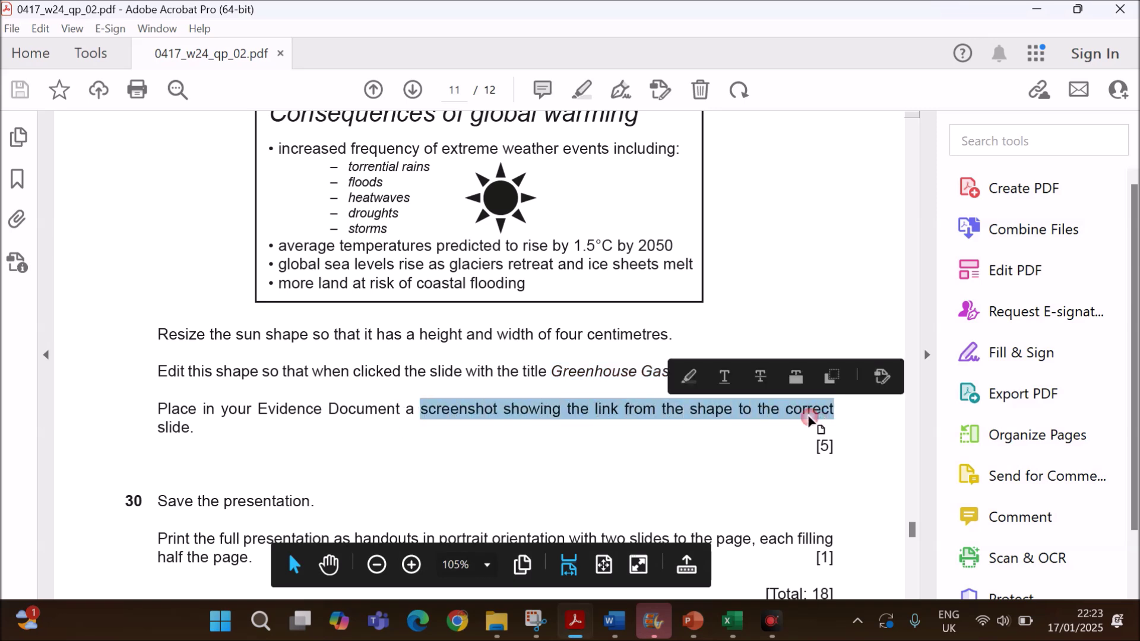
click(692, 620)
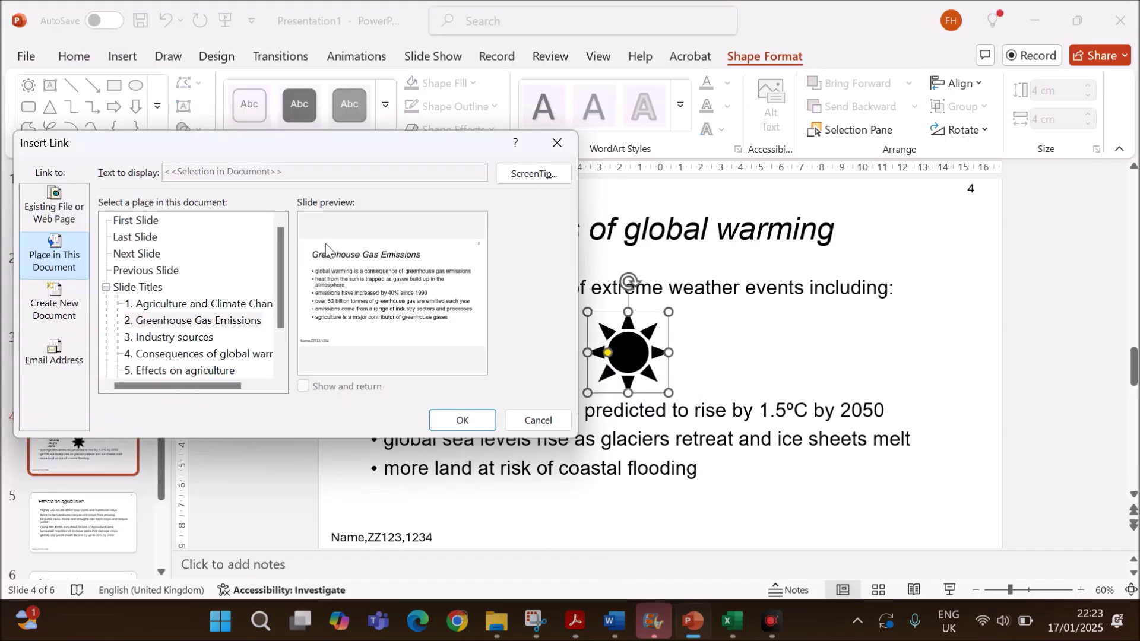
drag(332, 149, 485, 162)
click(383, 187)
drag(414, 160, 262, 162)
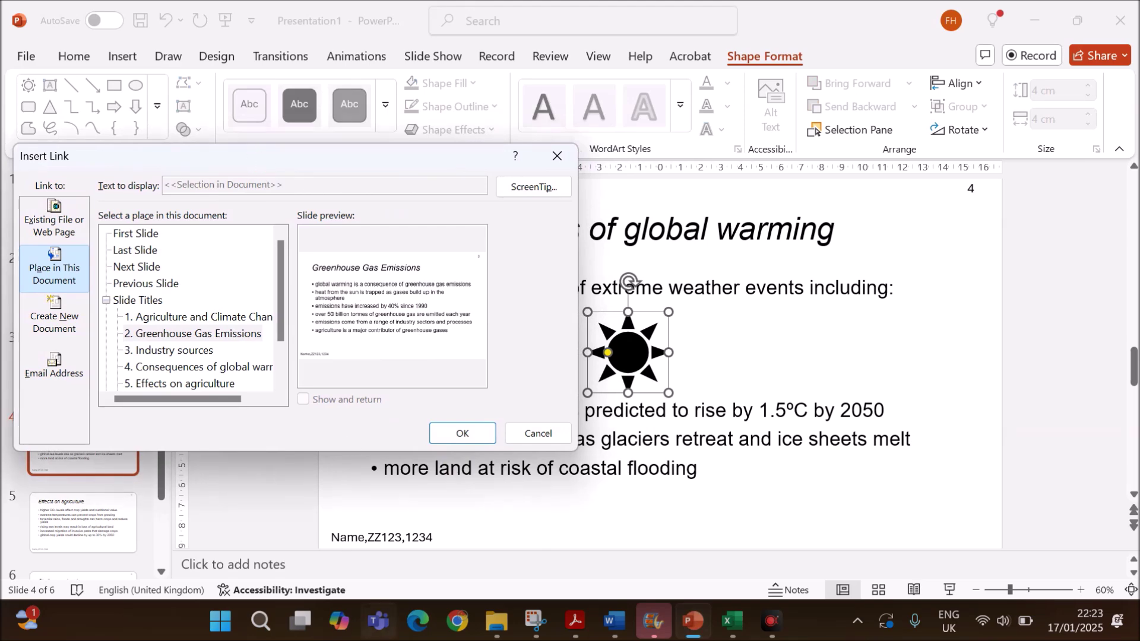
Snip a screenshot covering the Insert Link dialog and the sun shape
click(540, 627)
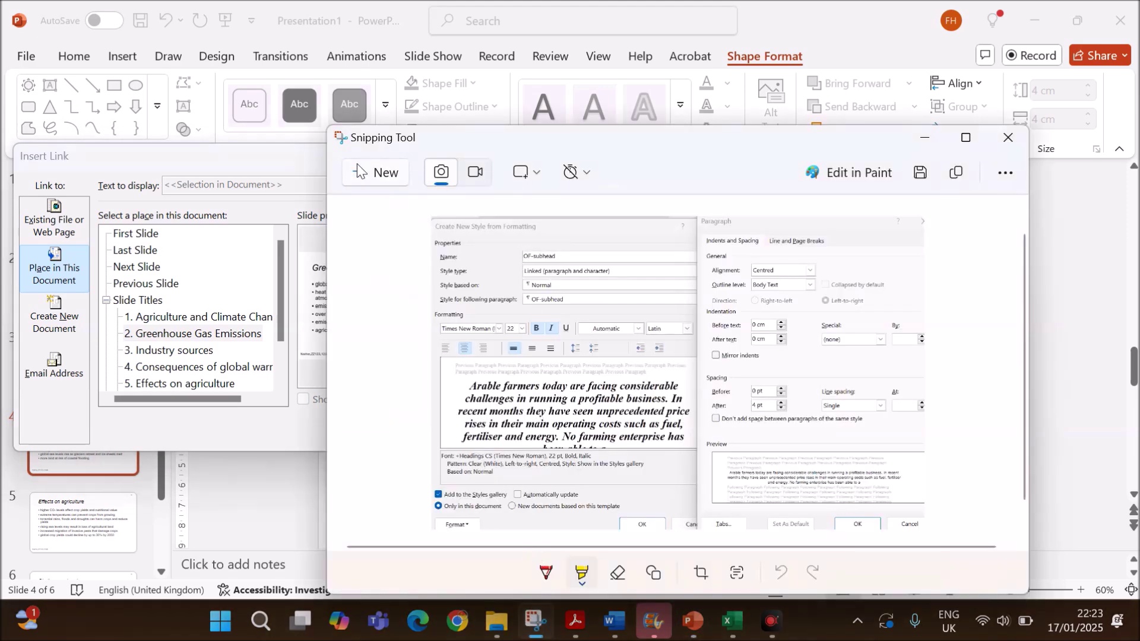
click(358, 171)
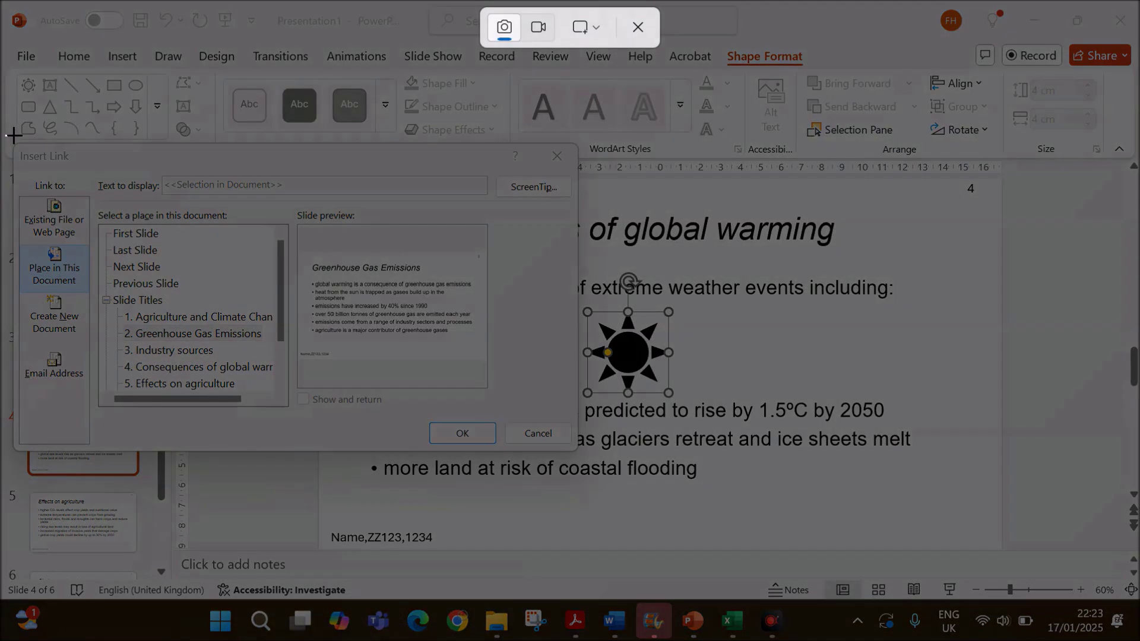
drag(13, 133, 417, 340)
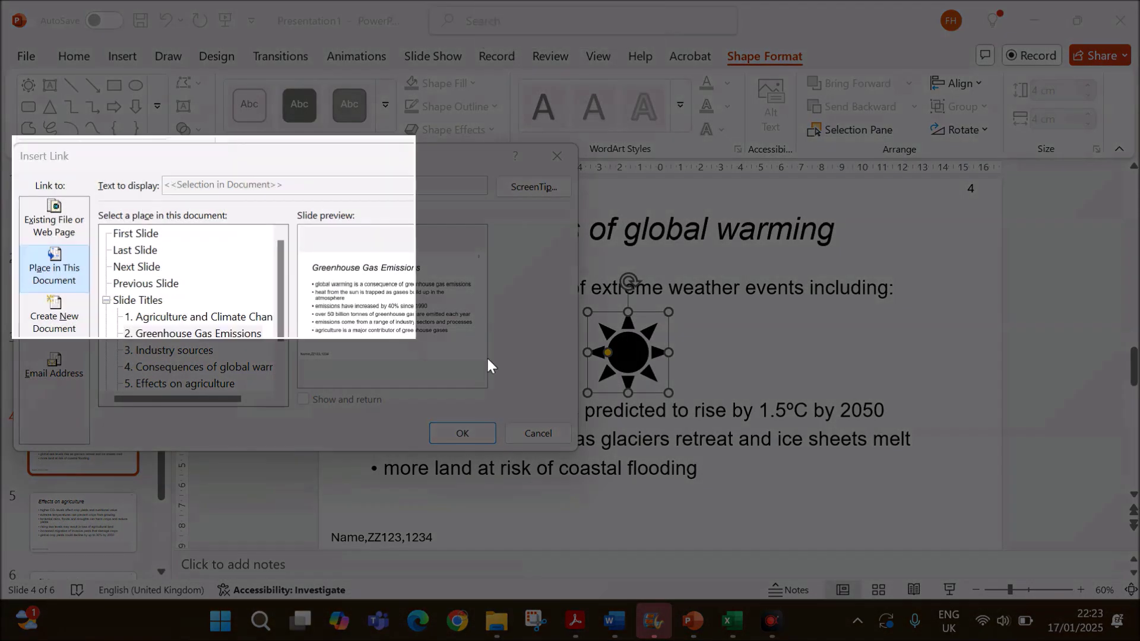
drag(488, 365, 840, 505)
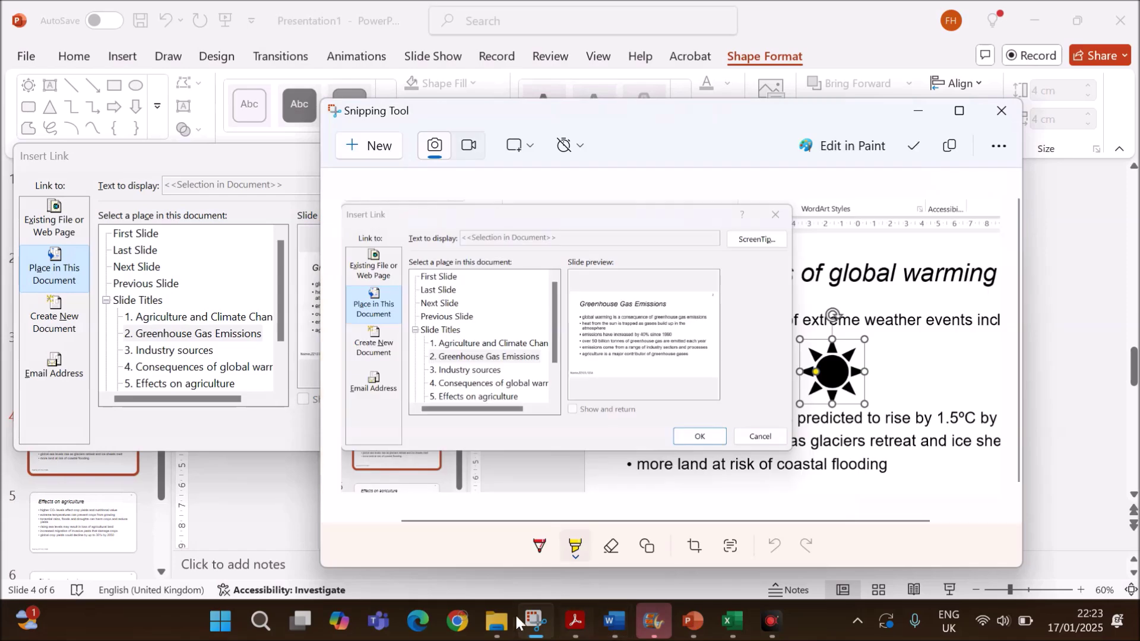
click(575, 621)
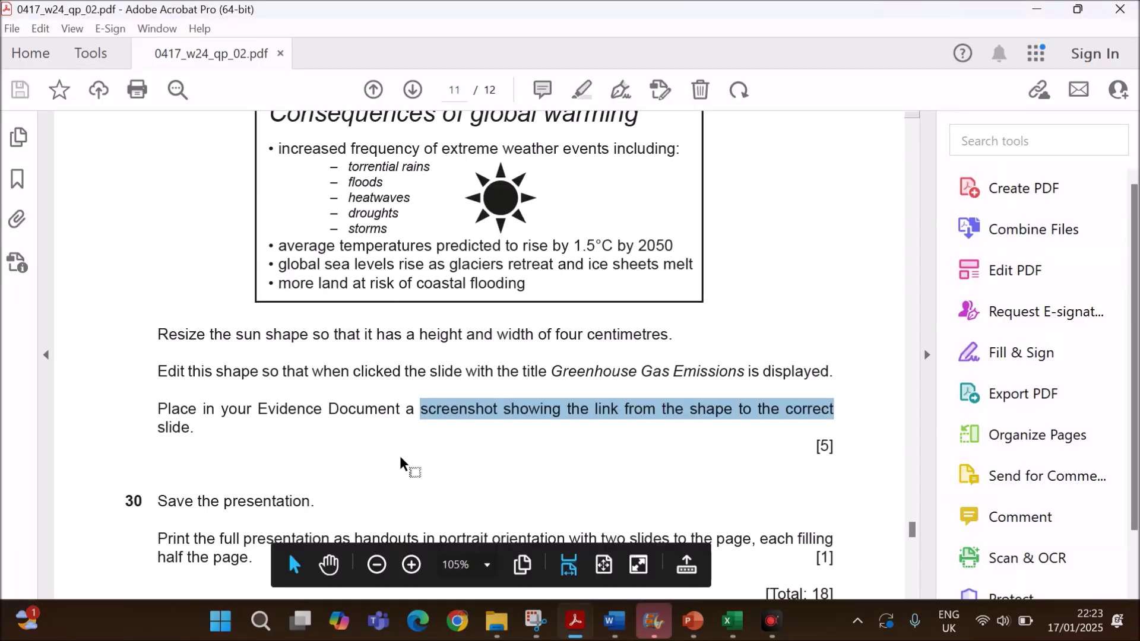
Paste the Insert Link screenshot on a new line under 'Step 29 evidence:' in EVIDENCE1234
mouse_move(614, 621)
click(540, 548)
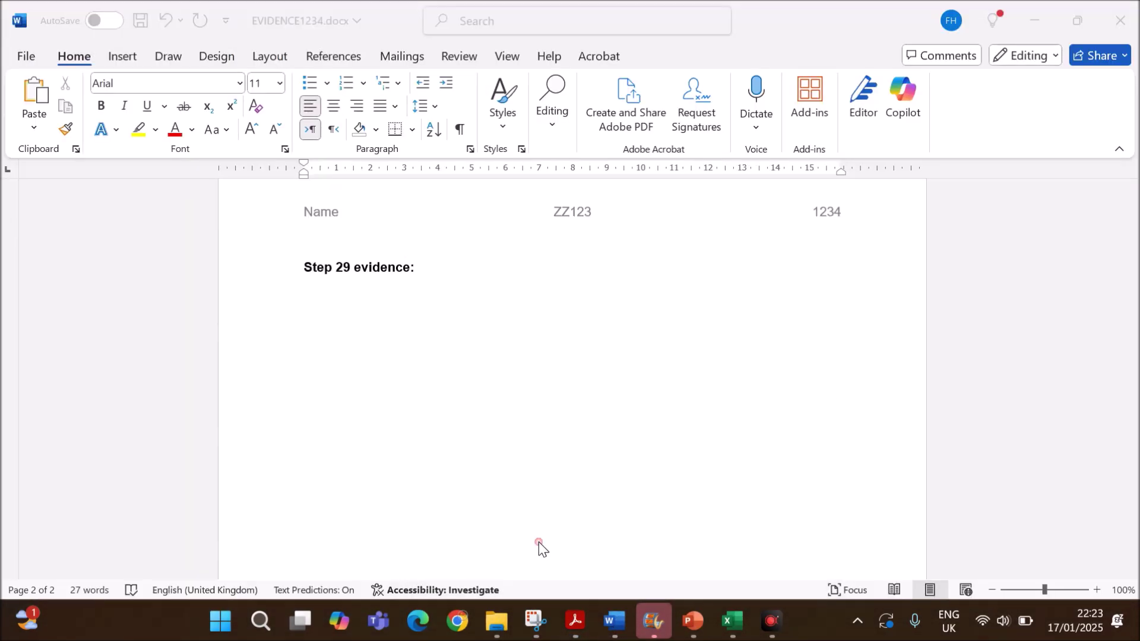
click(458, 268)
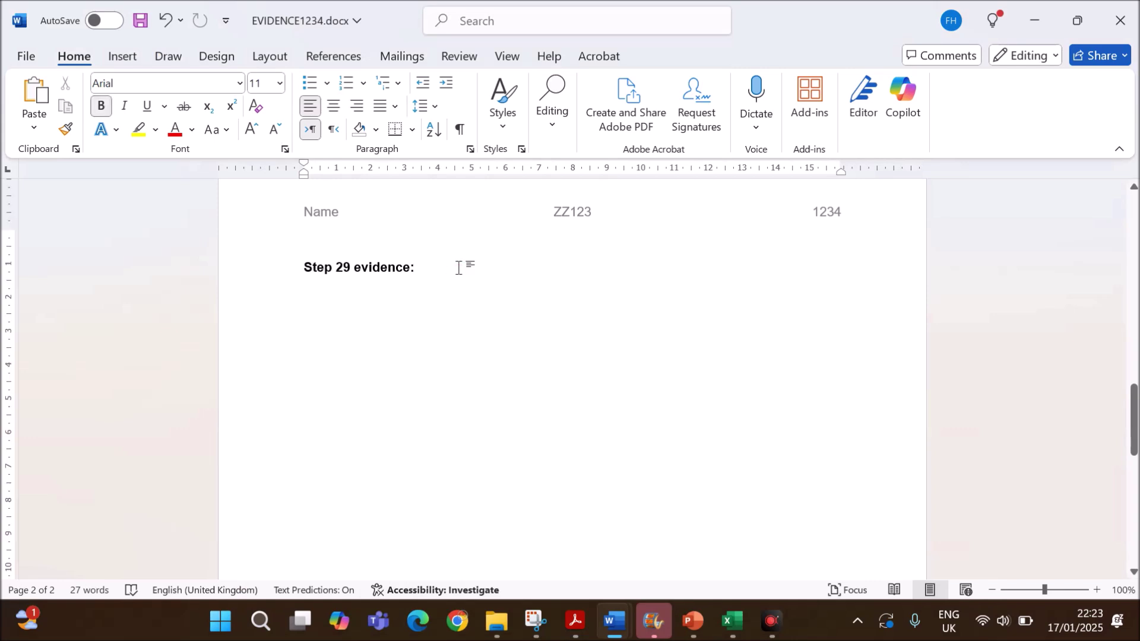
key(Return)
key(ctrl+v)
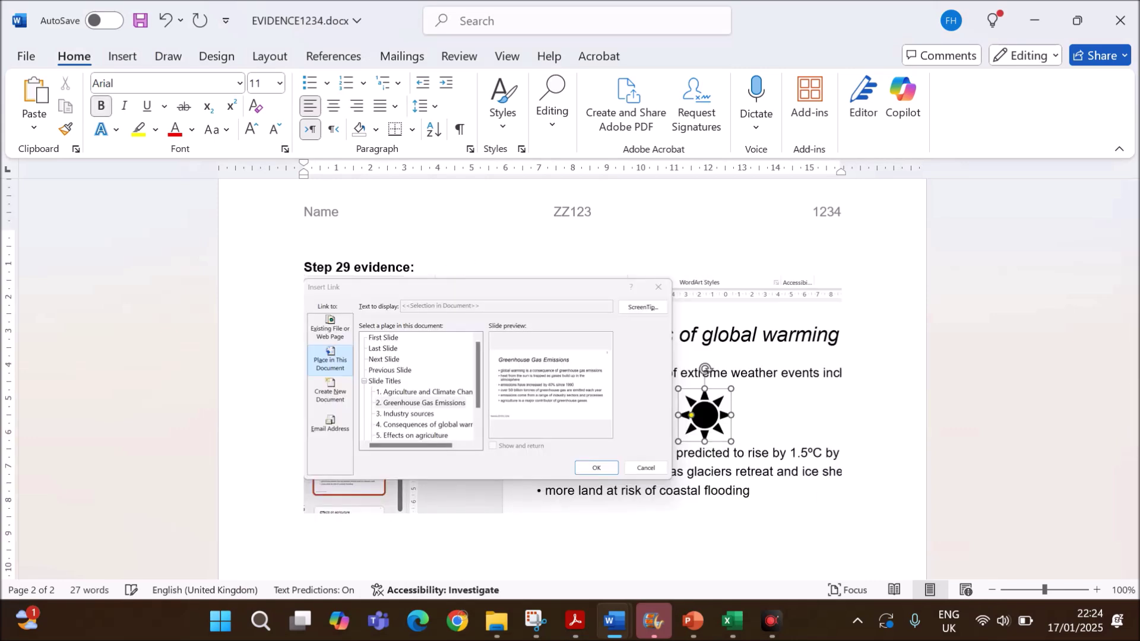
click(567, 622)
Read question 30's portrait, two-slides-per-page handout instructions, then go back to PowerPoint
scroll(505, 501, down, 3)
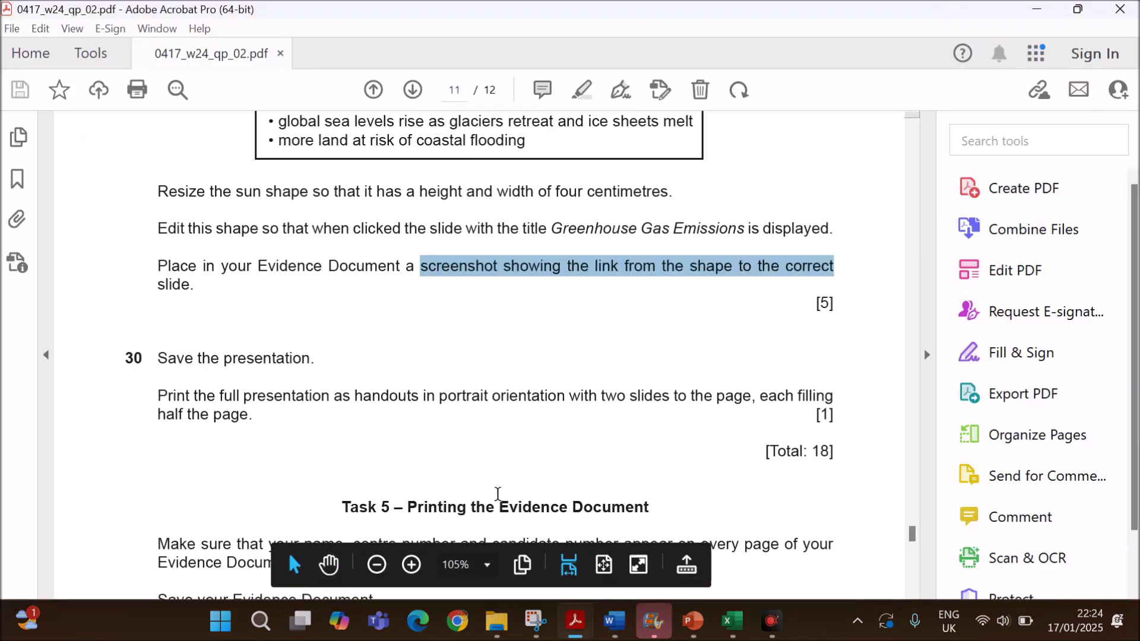
scroll(288, 415, up, 20)
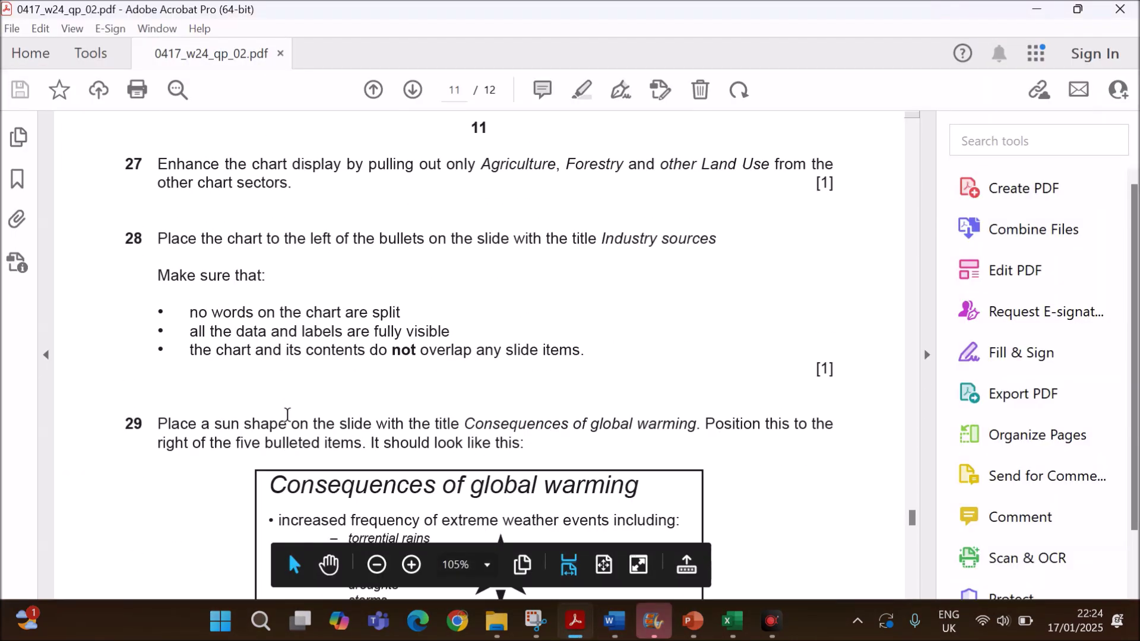
scroll(288, 414, down, 20)
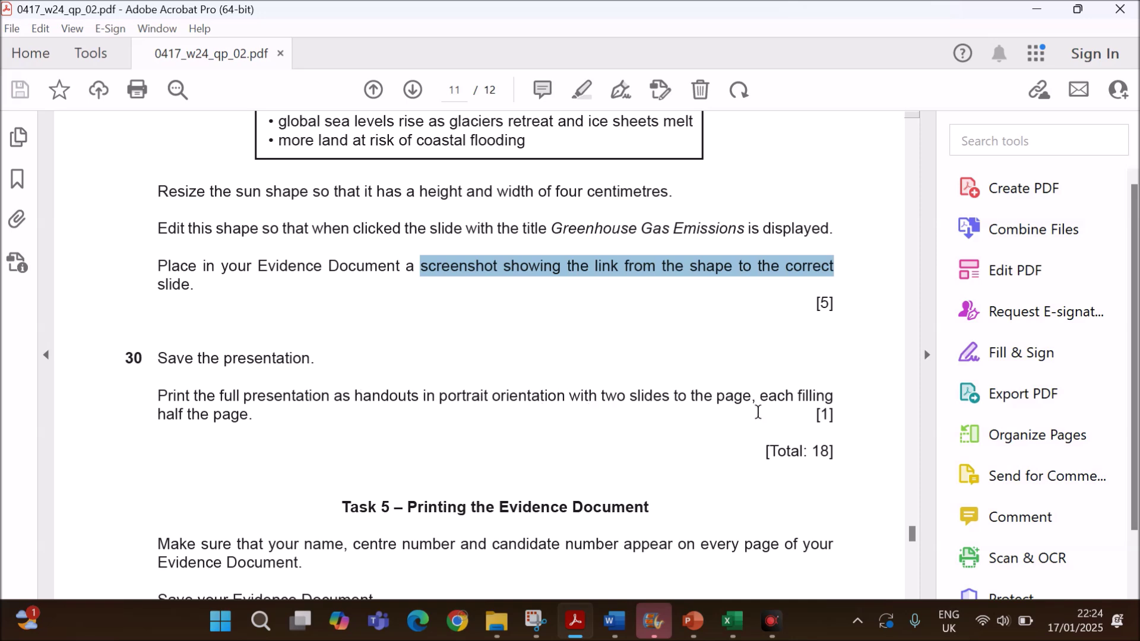
click(488, 395)
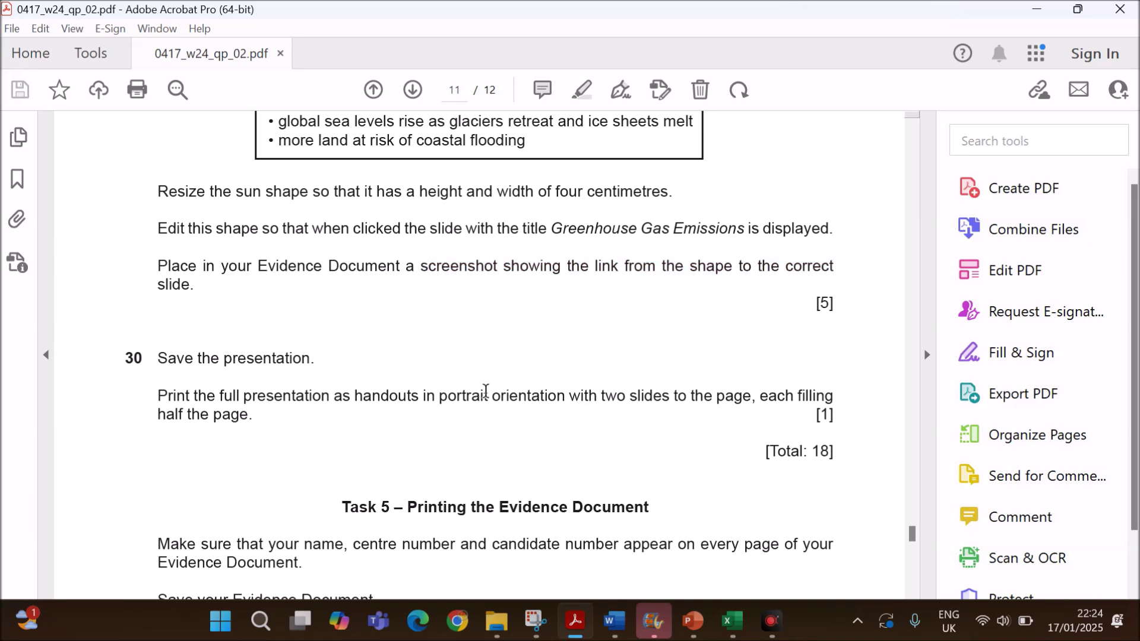
click(700, 627)
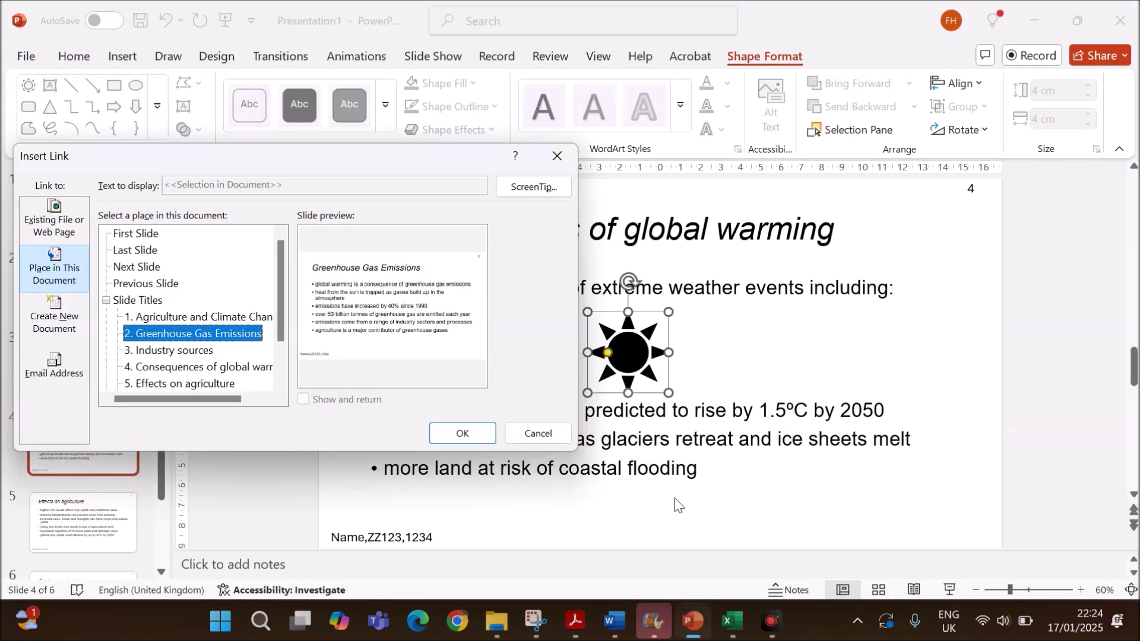
Confirm the sun's link to the Greenhouse Gas Emissions slide and deselect the shape
click(454, 432)
click(700, 455)
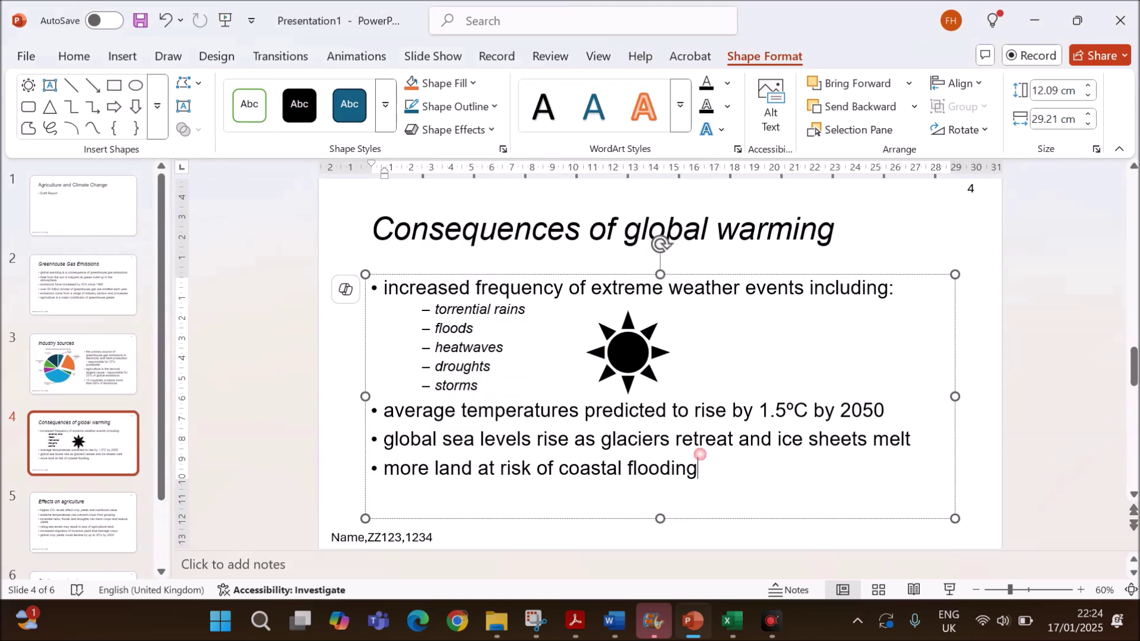
click(964, 325)
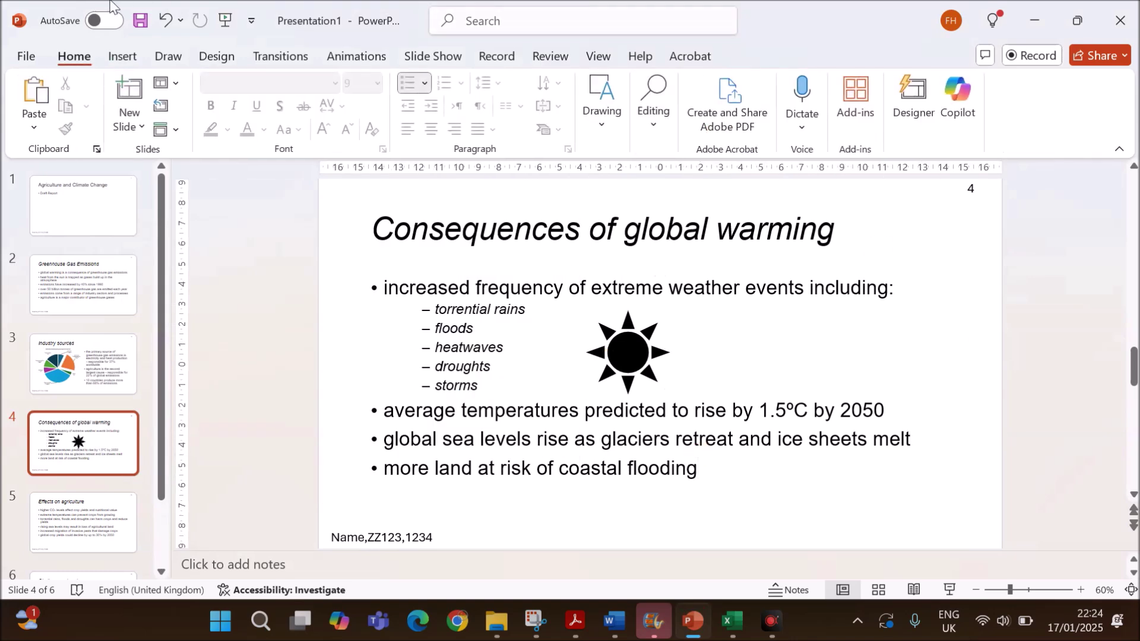
Preview printing as Handouts with 2 Slides per page
click(27, 55)
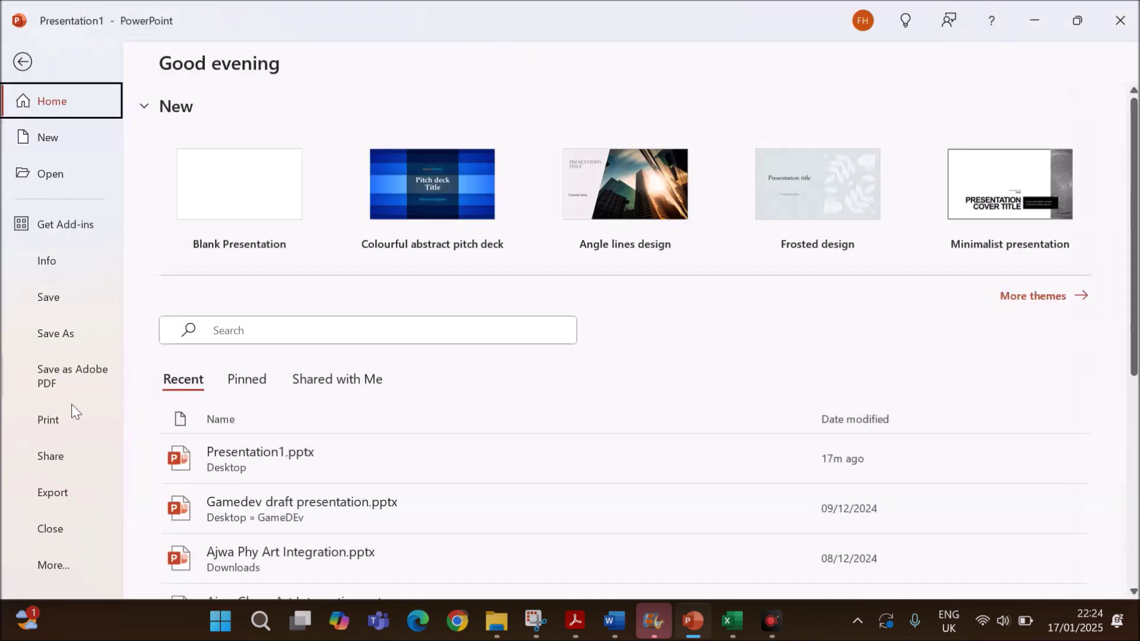
click(63, 420)
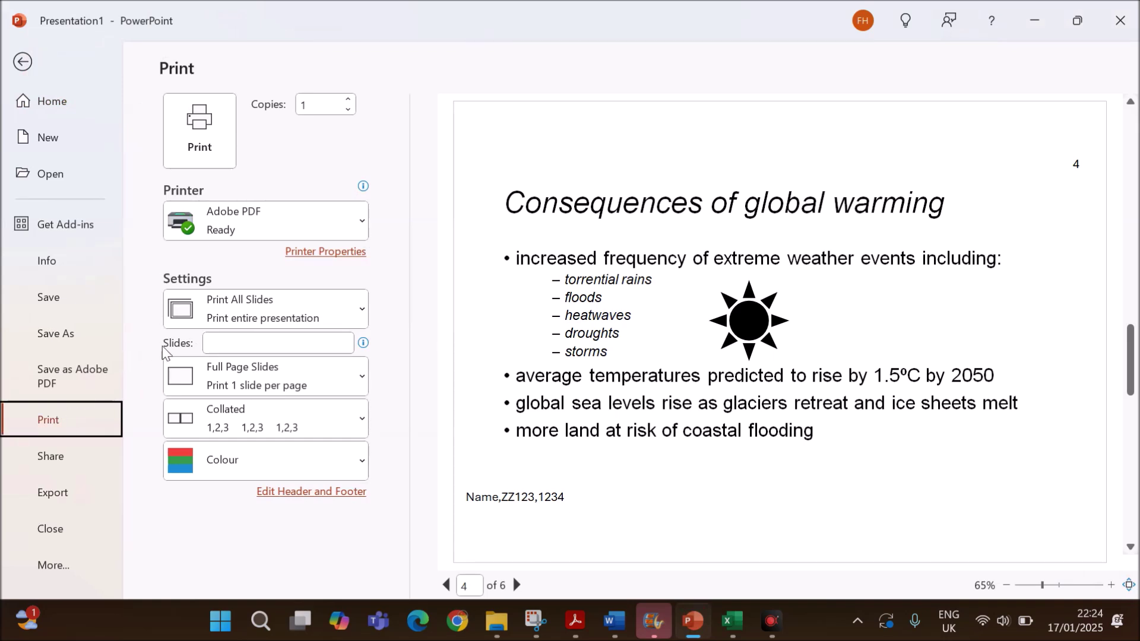
click(234, 386)
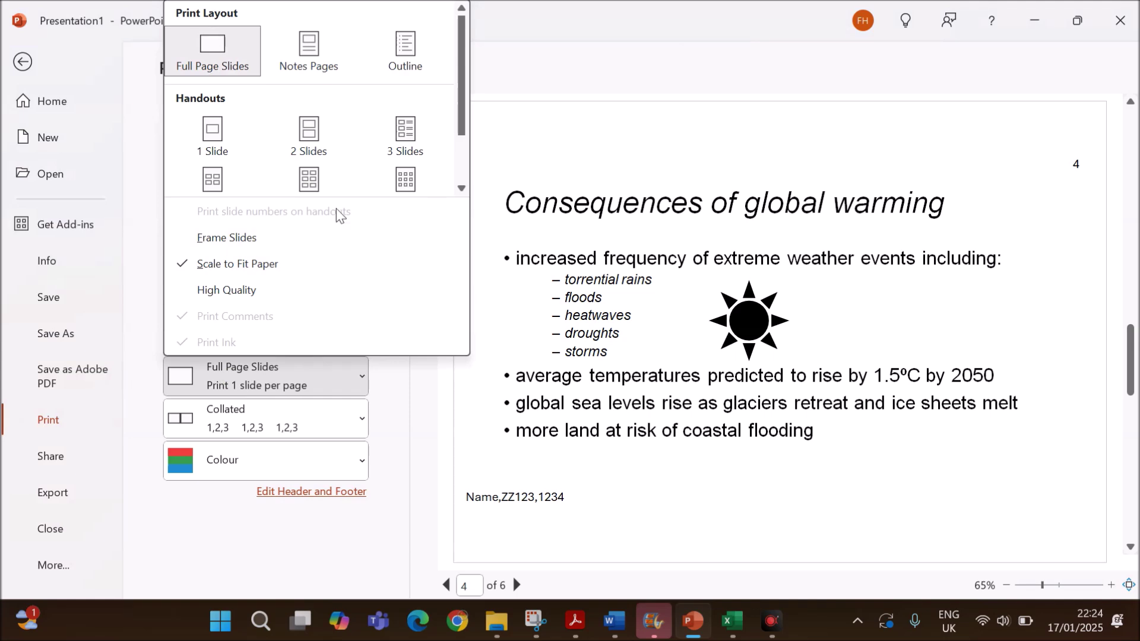
click(308, 145)
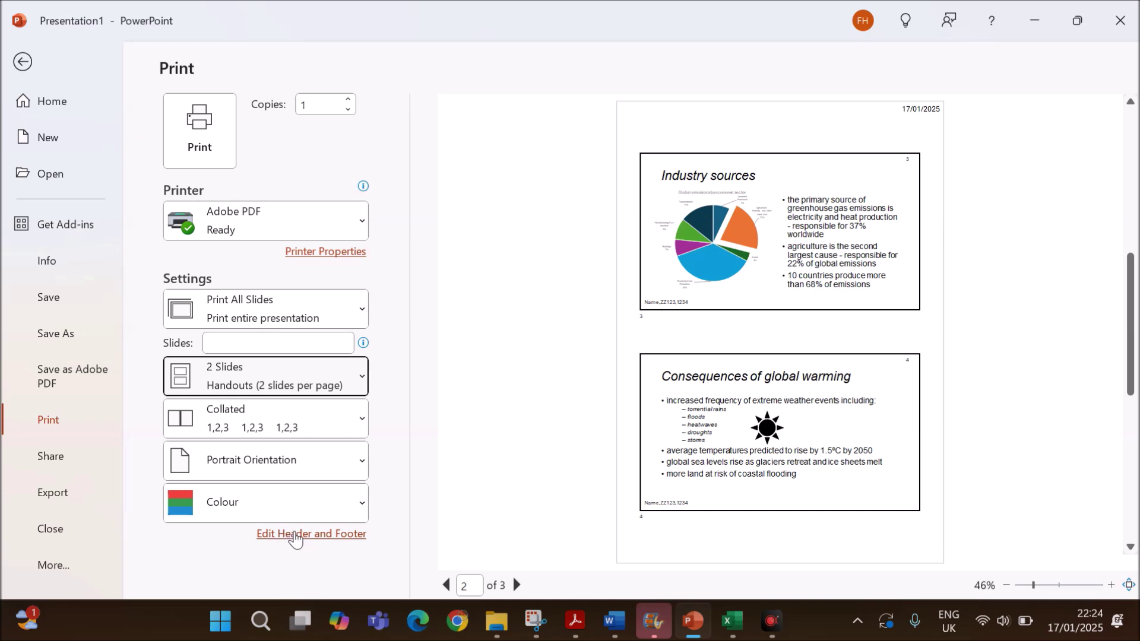
Add a handout header with the candidate's name, centre number and candidate number, applied to all pages
click(298, 539)
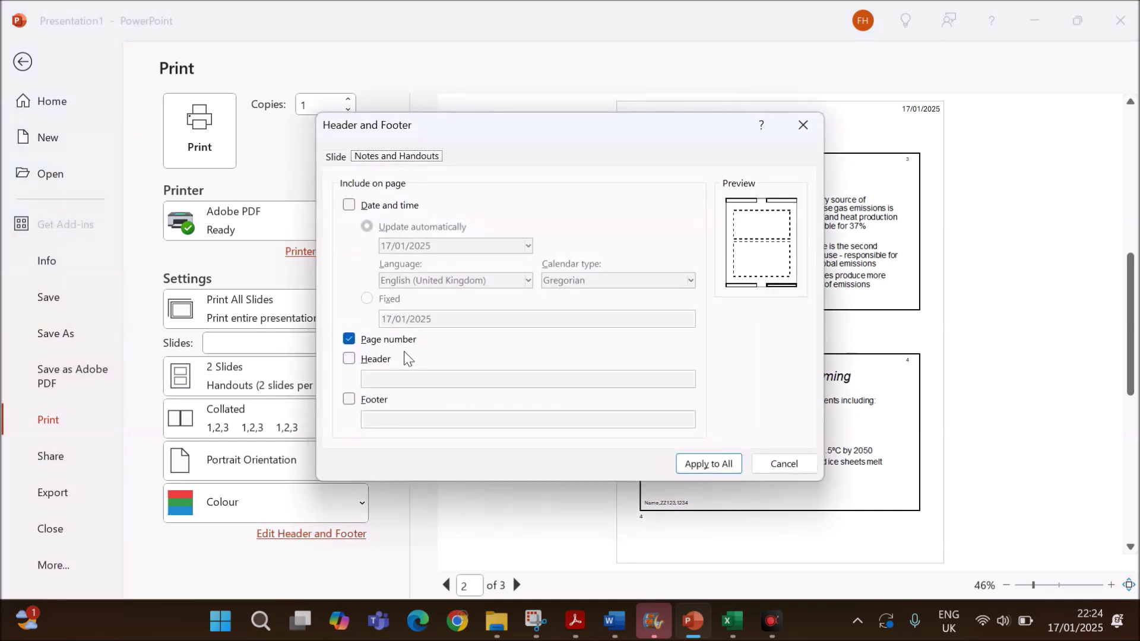
click(369, 361)
click(398, 380)
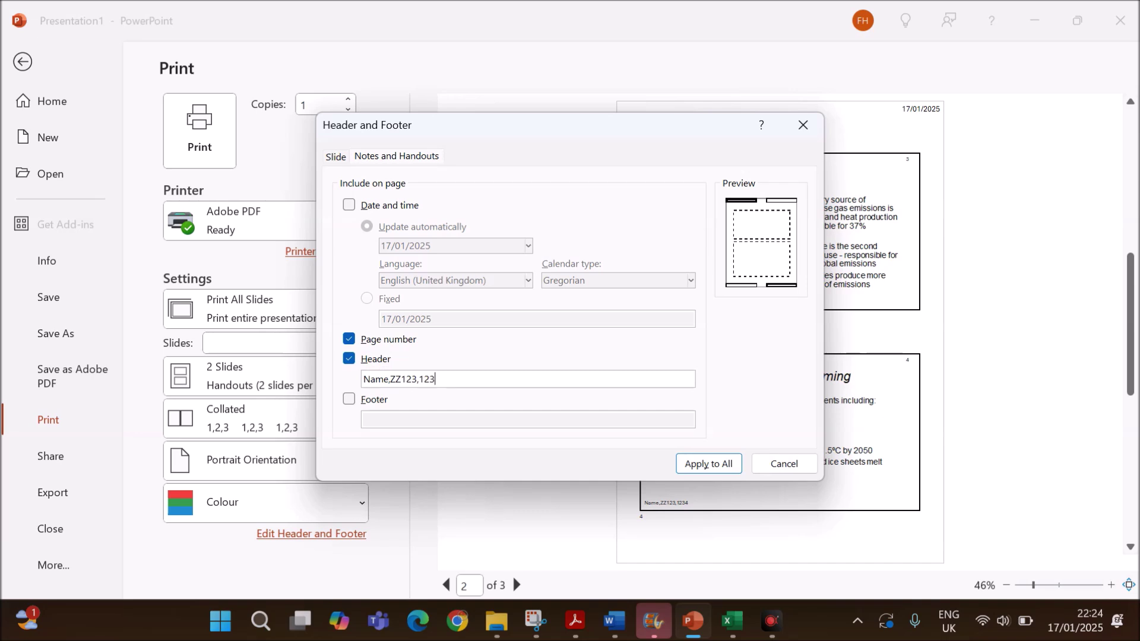
click(712, 464)
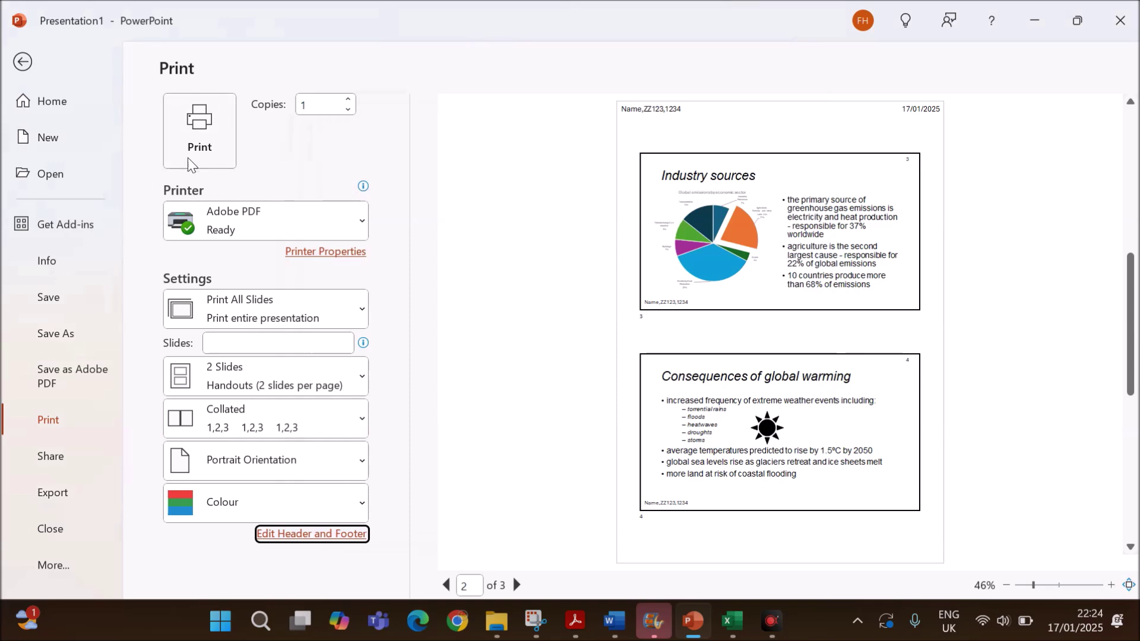
Review Task 5 in the question paper, briefly checking the EVIDENCE1234 document
click(565, 623)
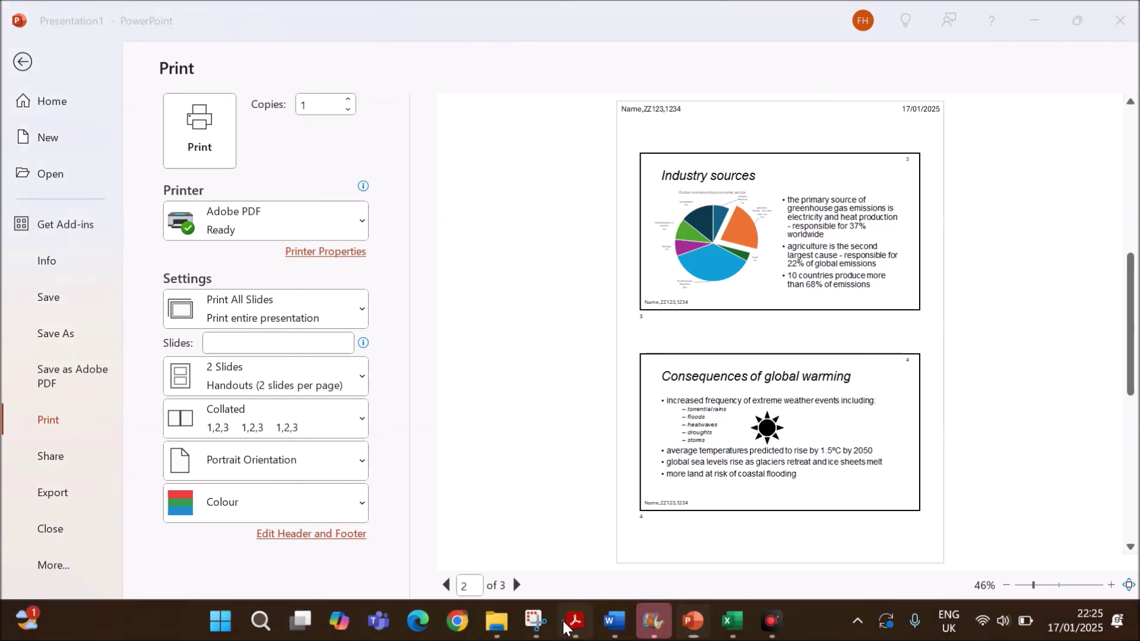
scroll(468, 419, down, 3)
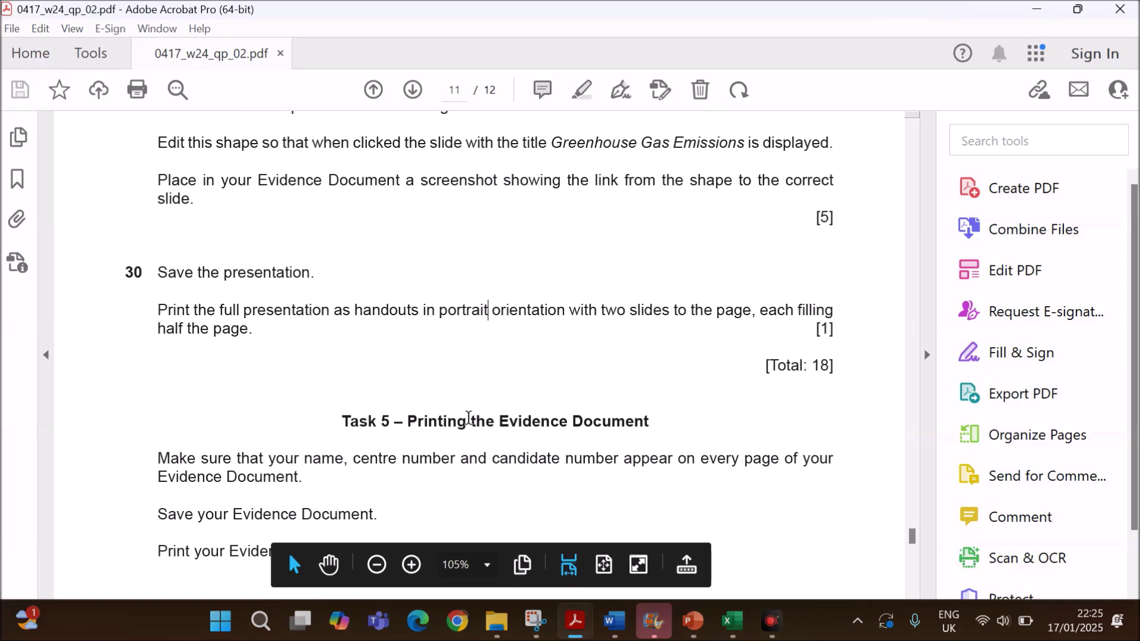
scroll(468, 418, down, 3)
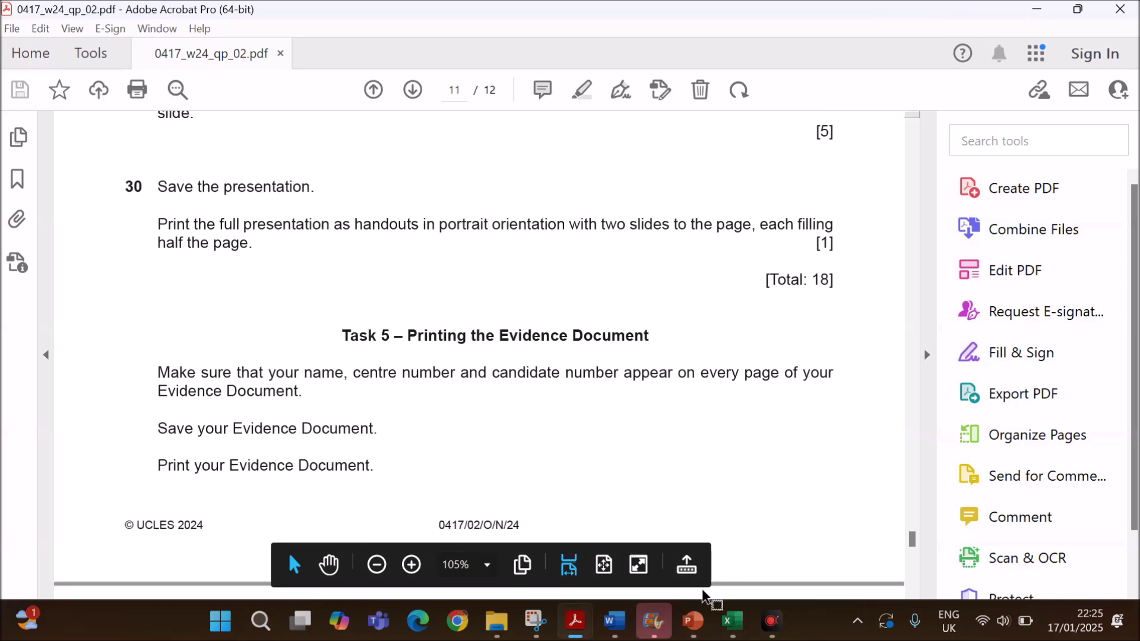
mouse_move(614, 621)
click(510, 534)
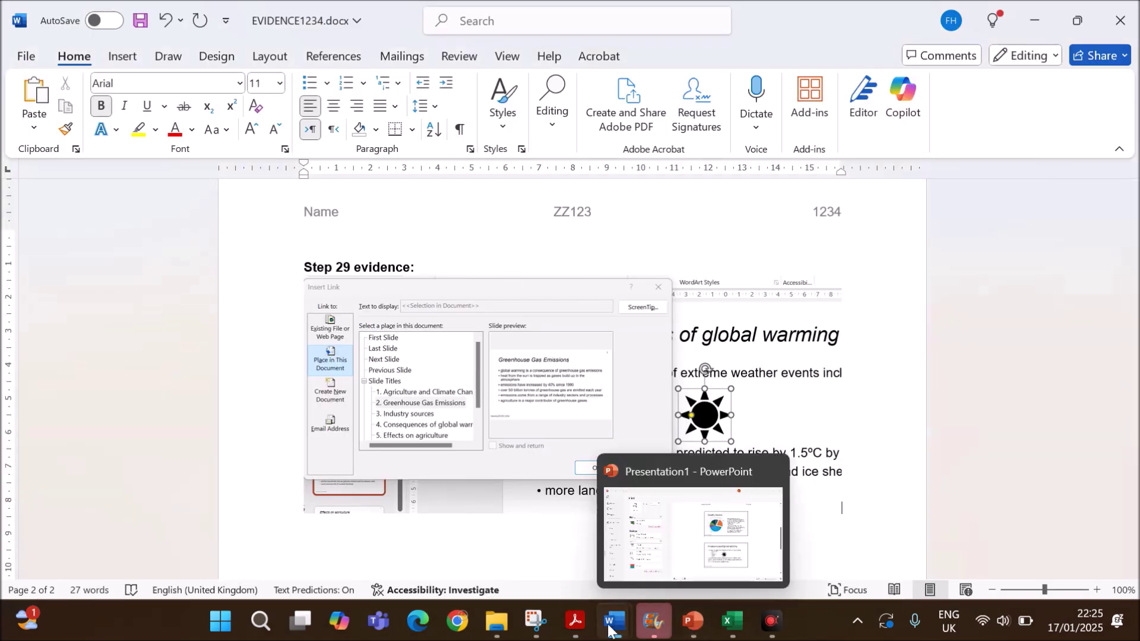
click(575, 621)
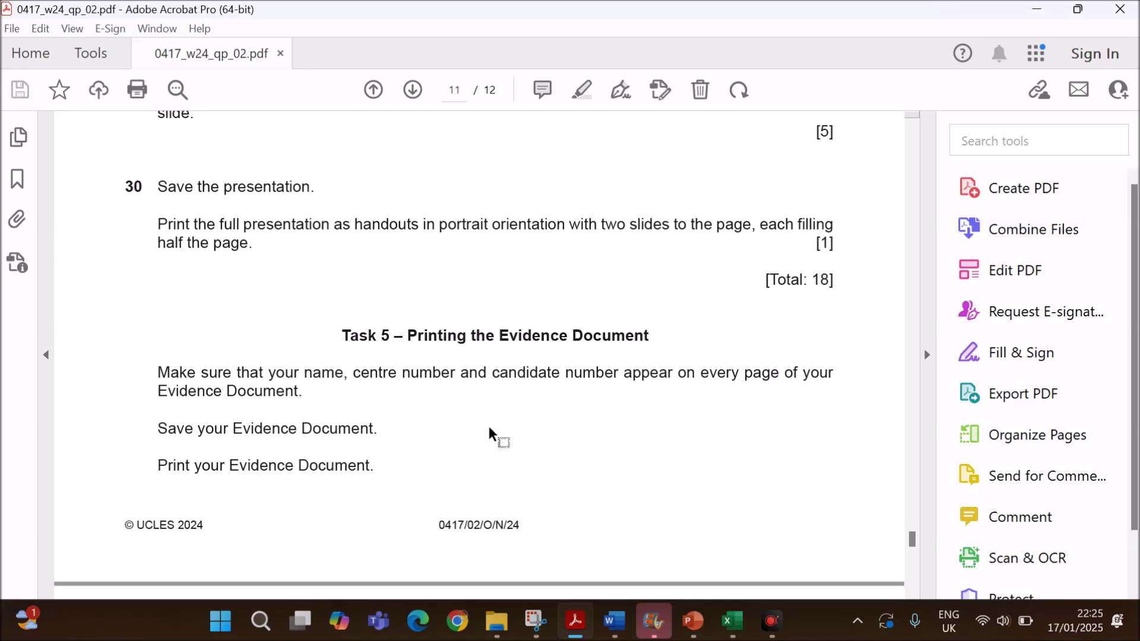
Scroll the question paper back to questions 23–26 on page 10
scroll(489, 428, down, 2)
scroll(489, 428, down, 3)
scroll(489, 430, up, 8)
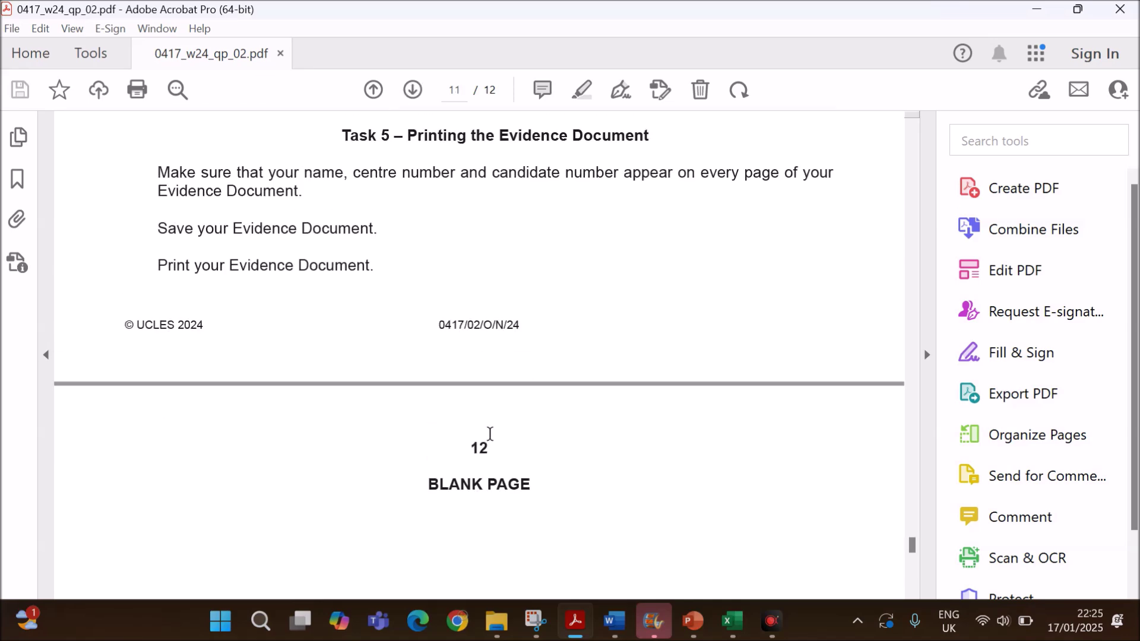
scroll(489, 434, up, 9)
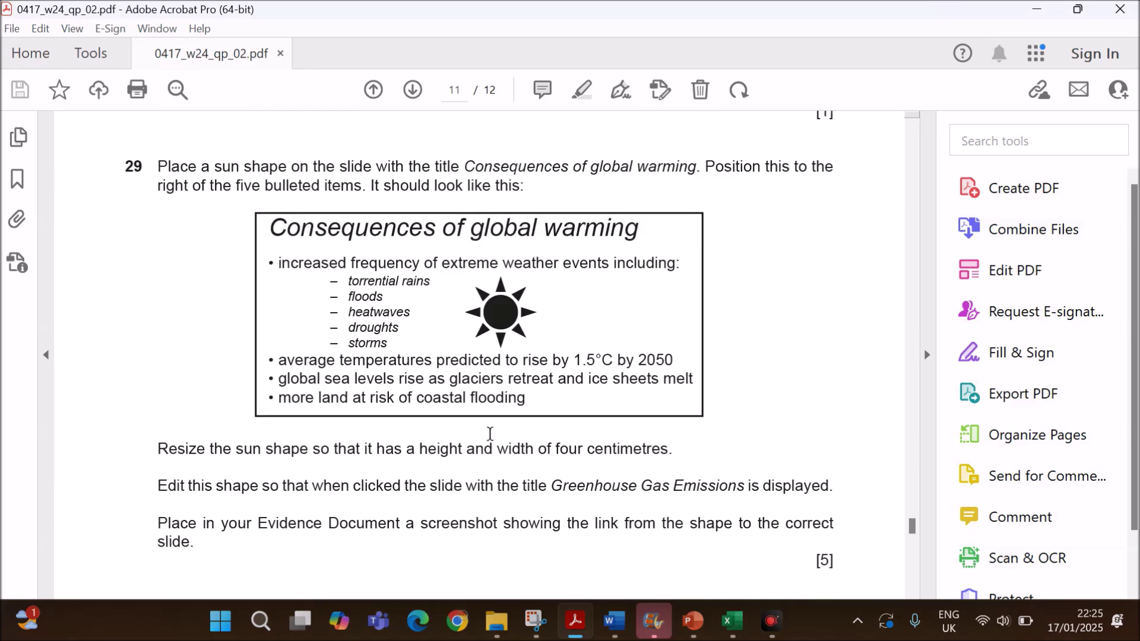
scroll(490, 430, up, 8)
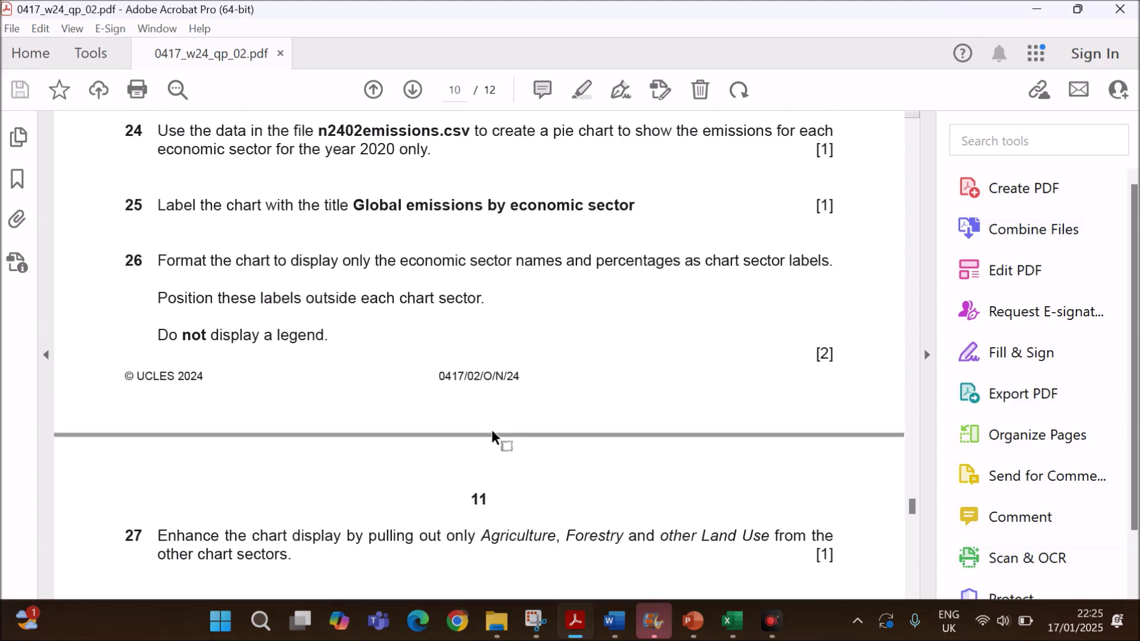
scroll(492, 431, up, 12)
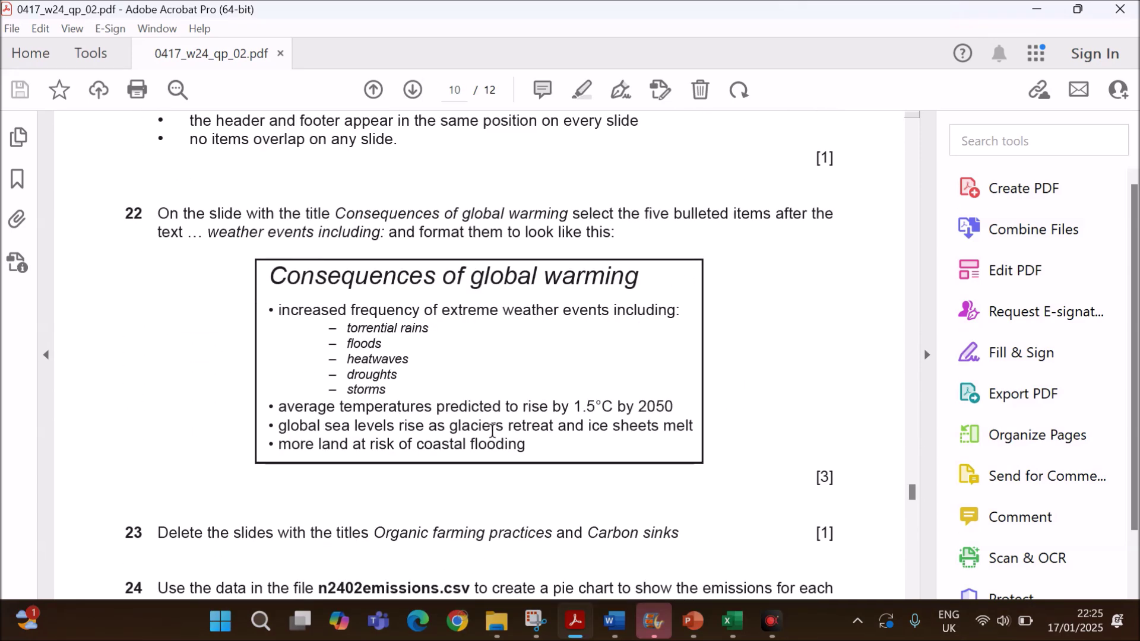
scroll(492, 432, up, 5)
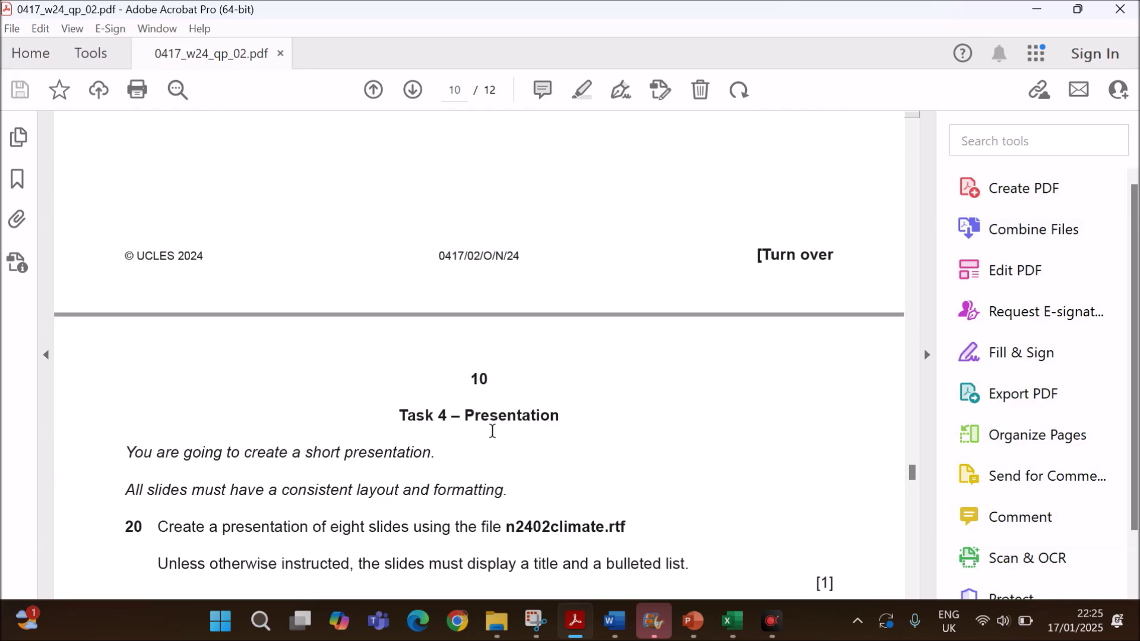
scroll(491, 432, down, 6)
scroll(492, 432, down, 11)
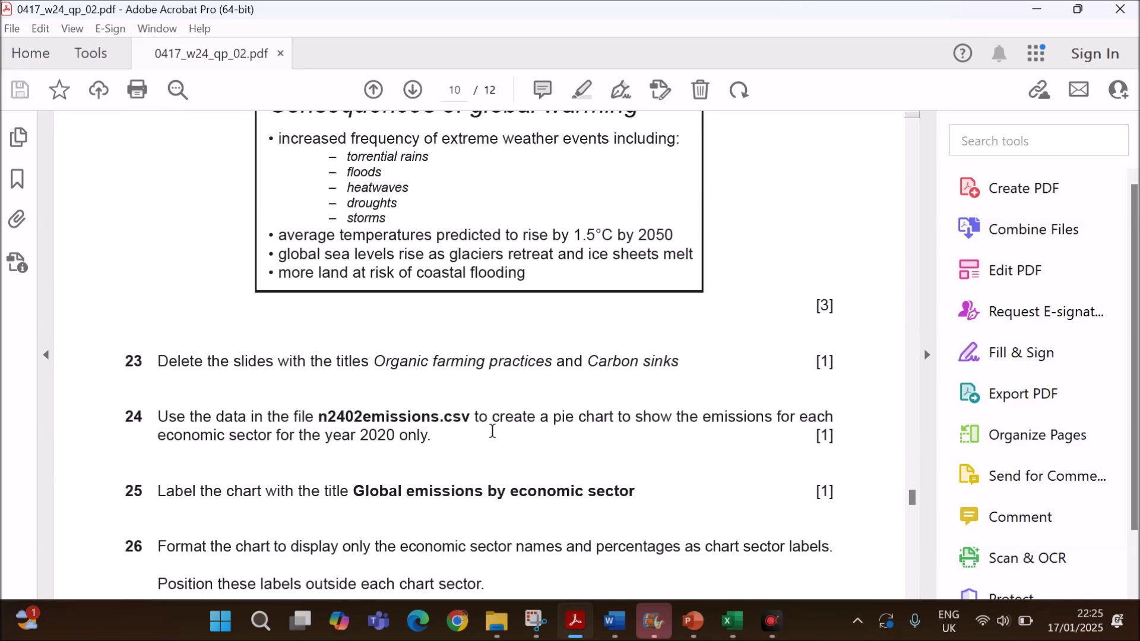